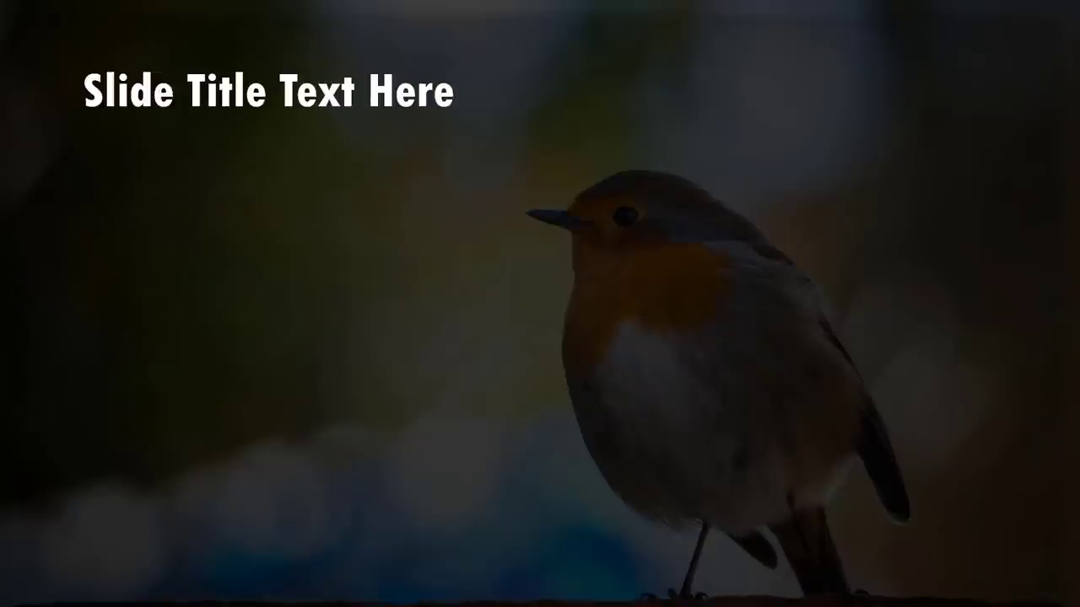
- Play the robin puzzle slide show through all piece animations, then exit to Normal view
click(732, 550)
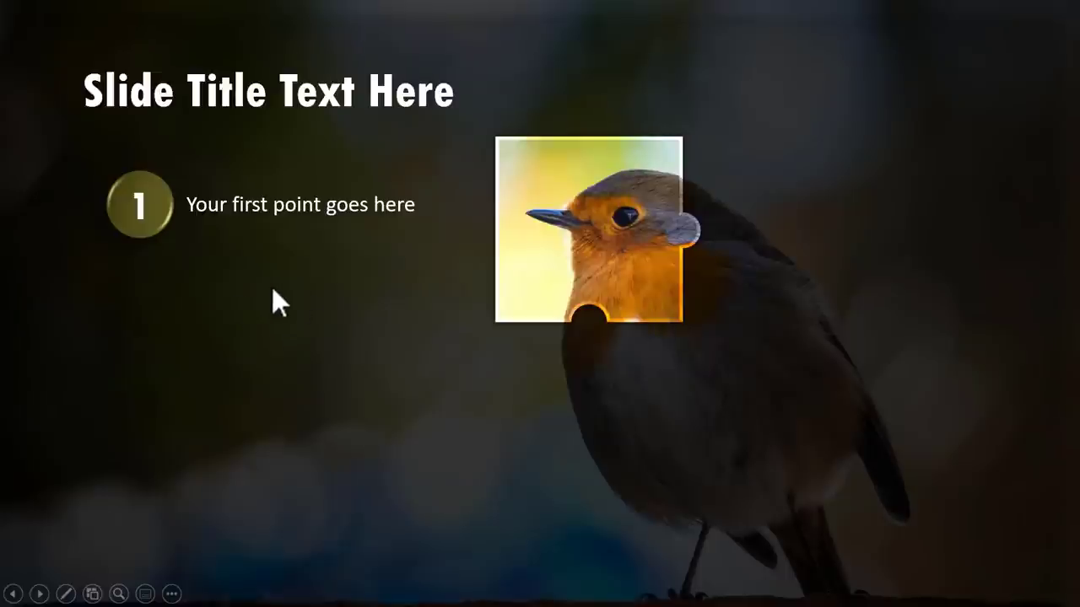
click(619, 502)
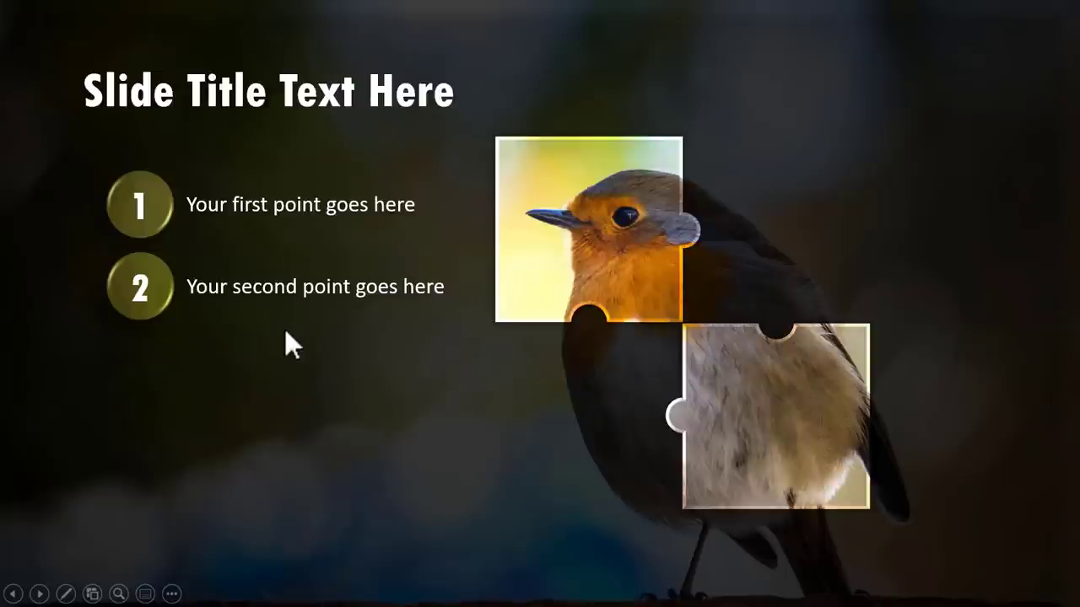
click(520, 455)
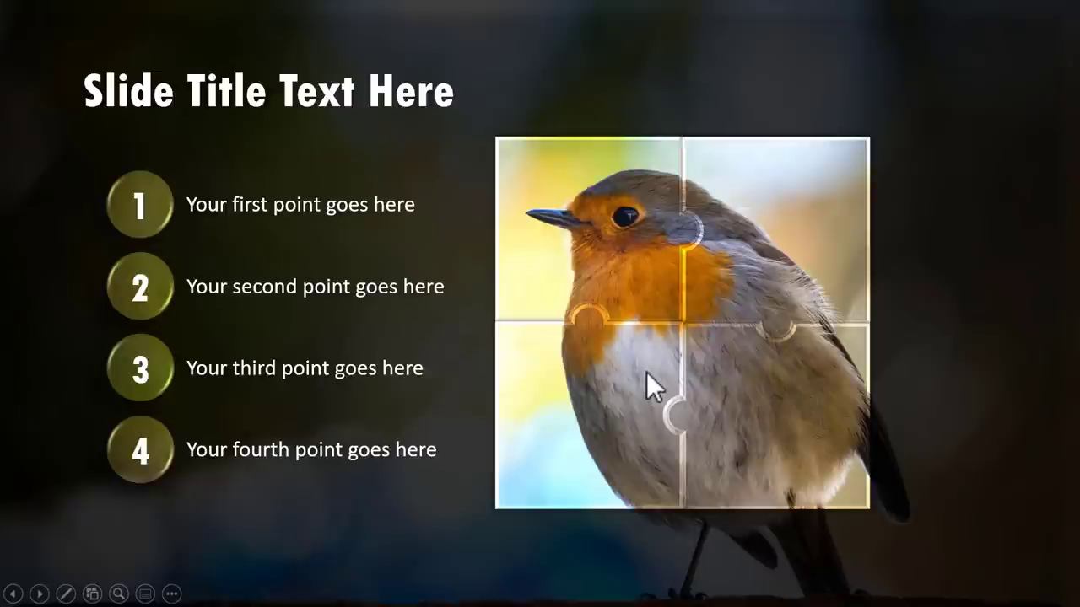
key(Escape)
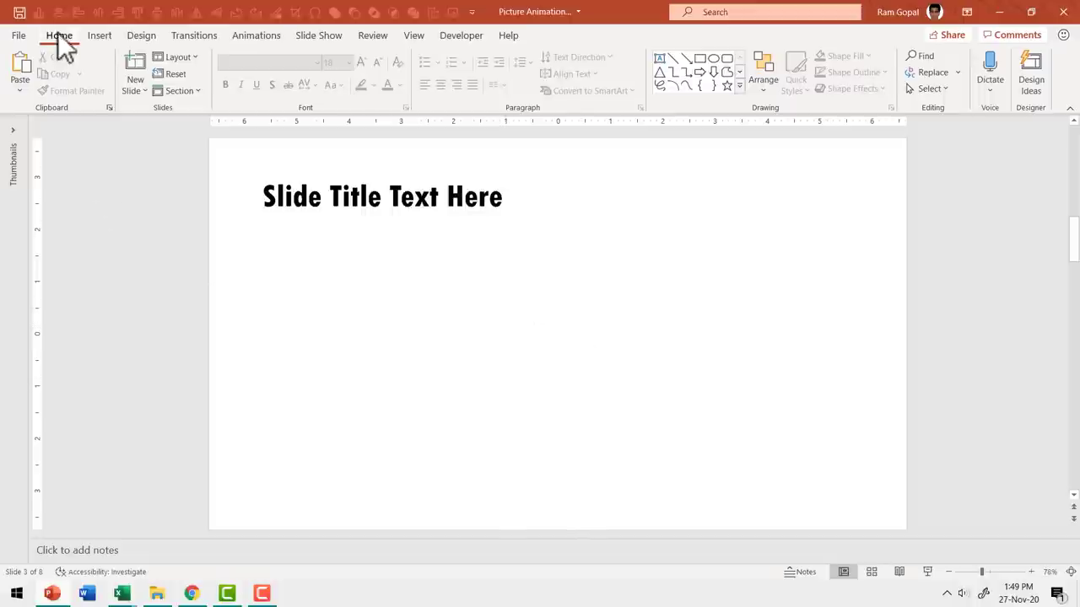
- Insert the robin-on-a-post stock image found by searching 'bird'
click(106, 36)
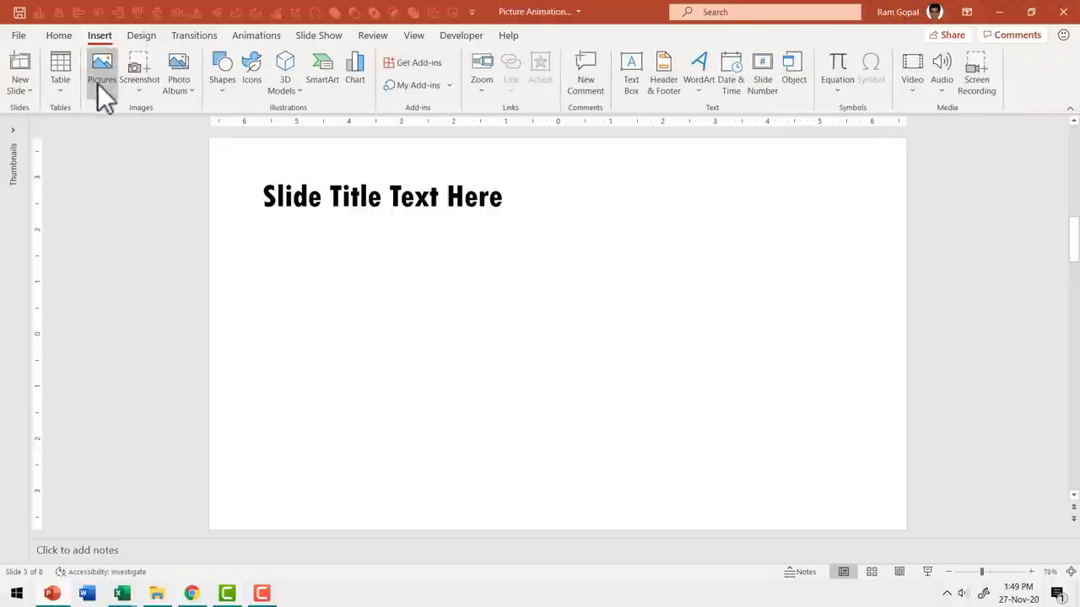
click(98, 83)
click(131, 155)
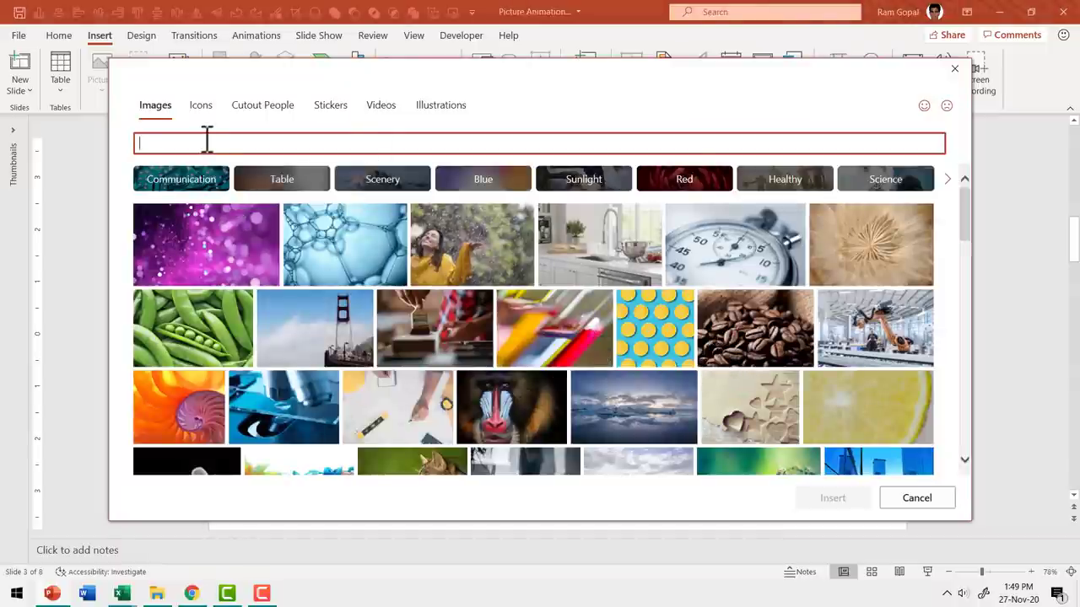
text(bird)
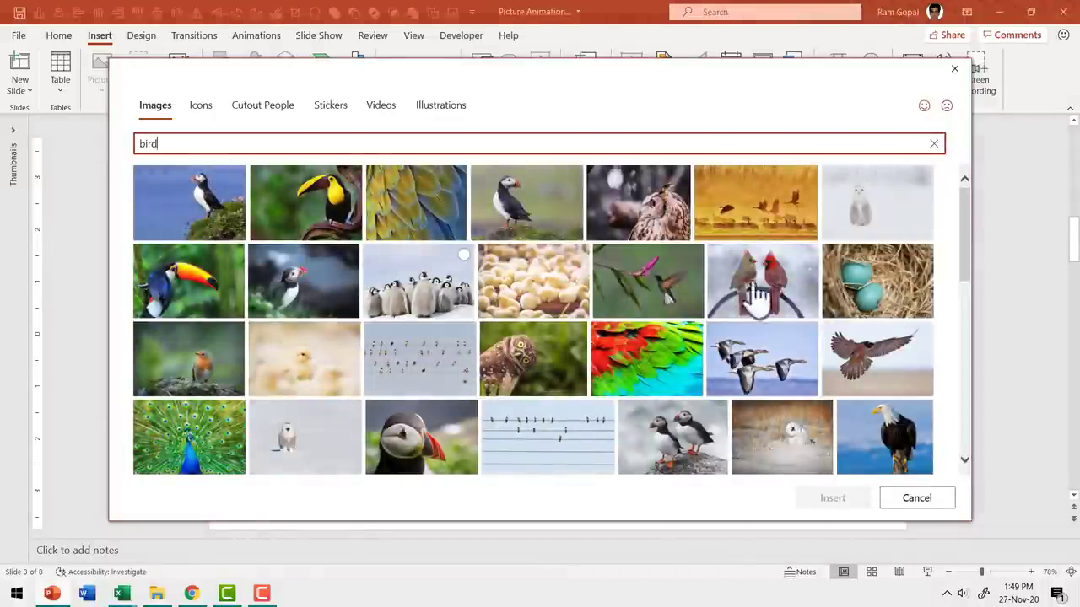
scroll(610, 357, down, 3)
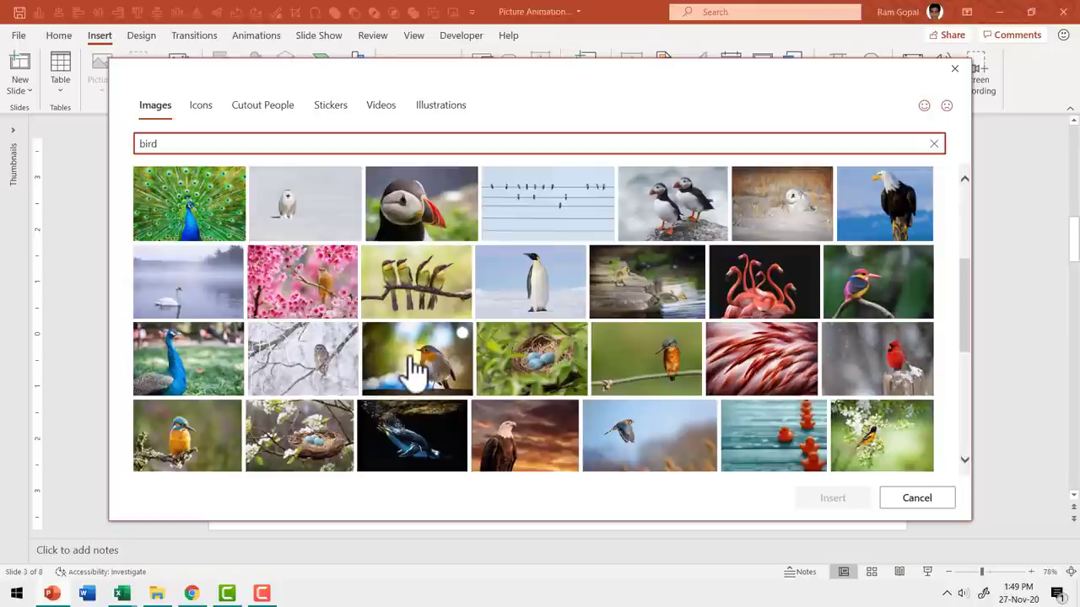
click(413, 371)
click(841, 504)
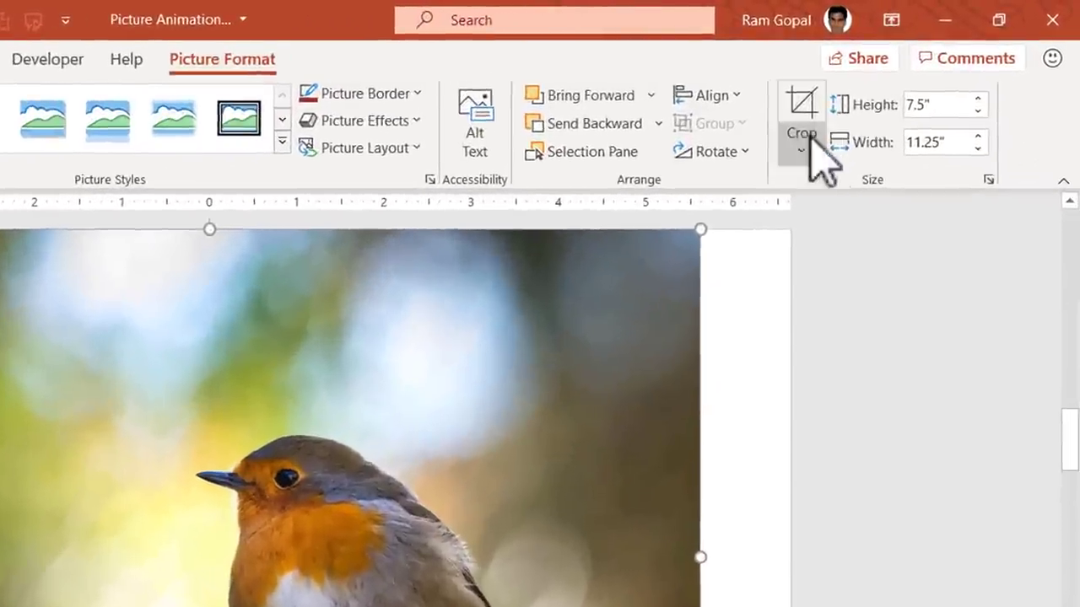
- Crop the robin photo to a 16:9 aspect ratio
click(914, 89)
mouse_move(843, 253)
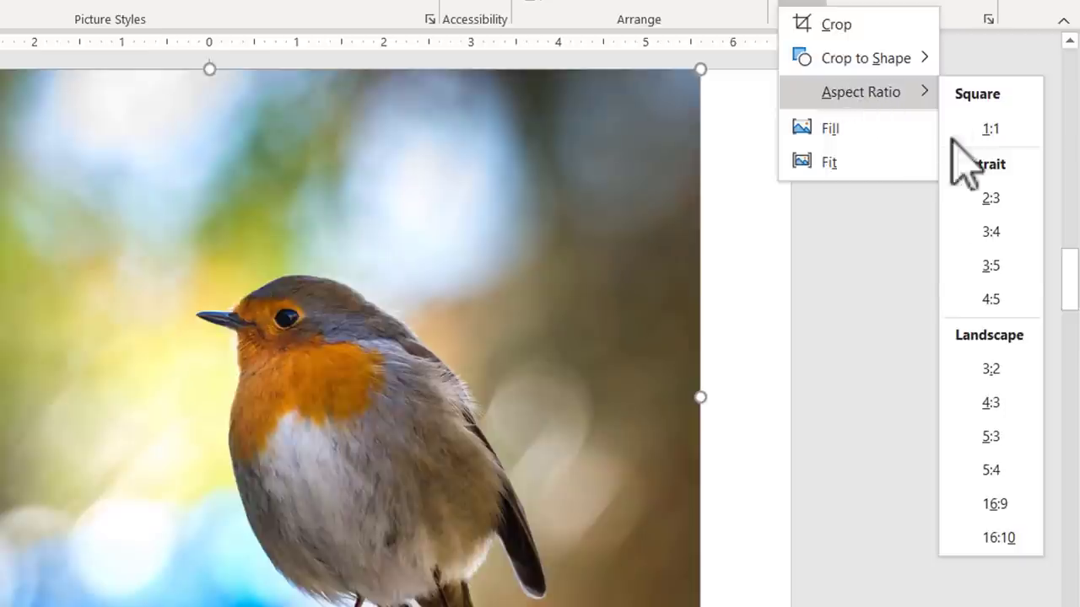
click(996, 504)
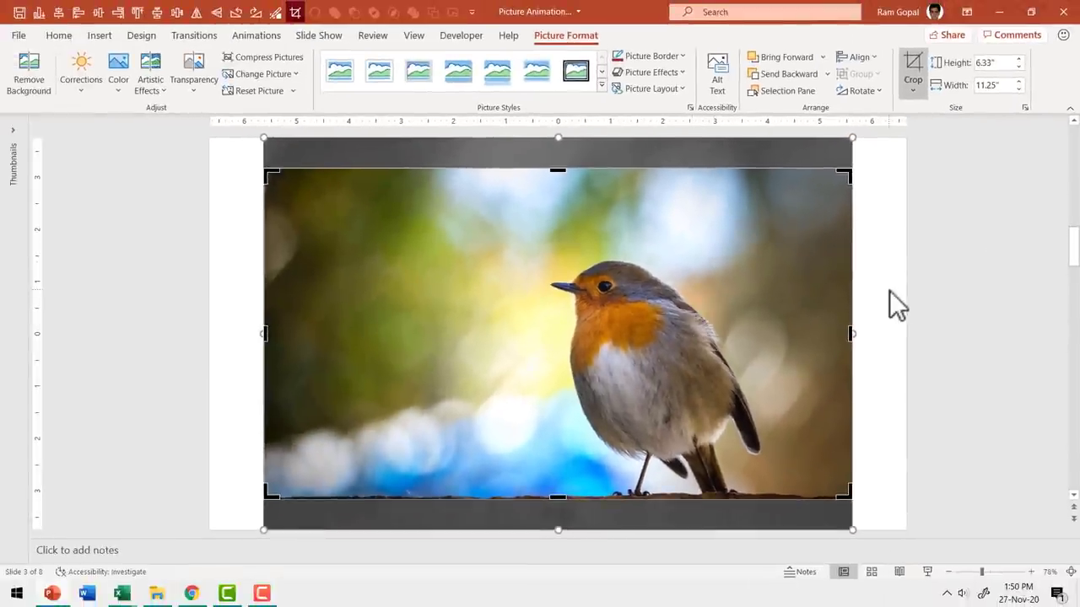
click(889, 290)
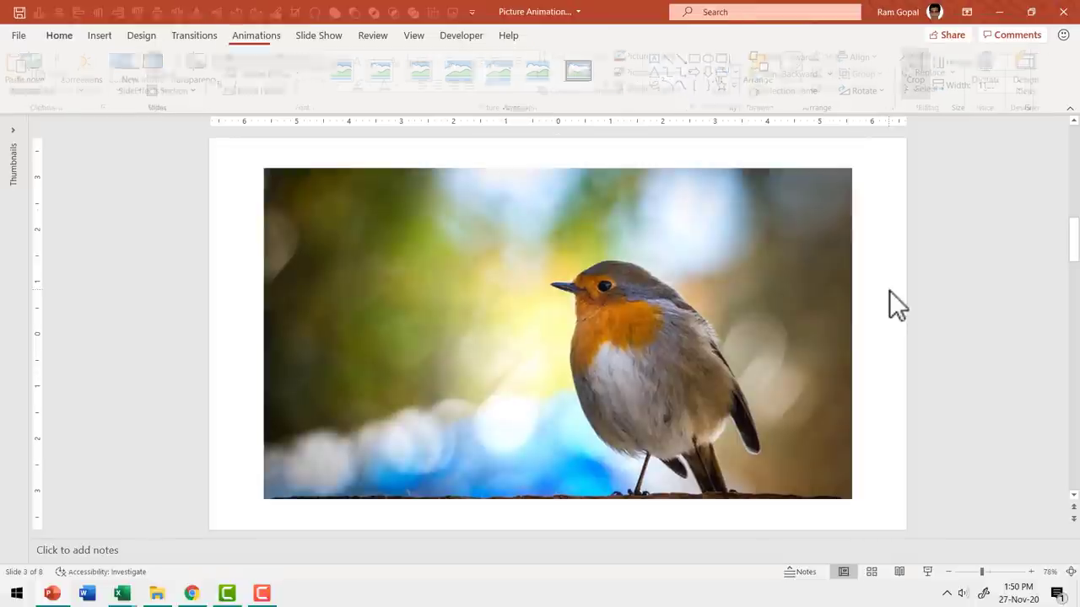
- Move and enlarge the photo to fill the slide, then cut it to the clipboard
click(469, 304)
drag(492, 343, 435, 313)
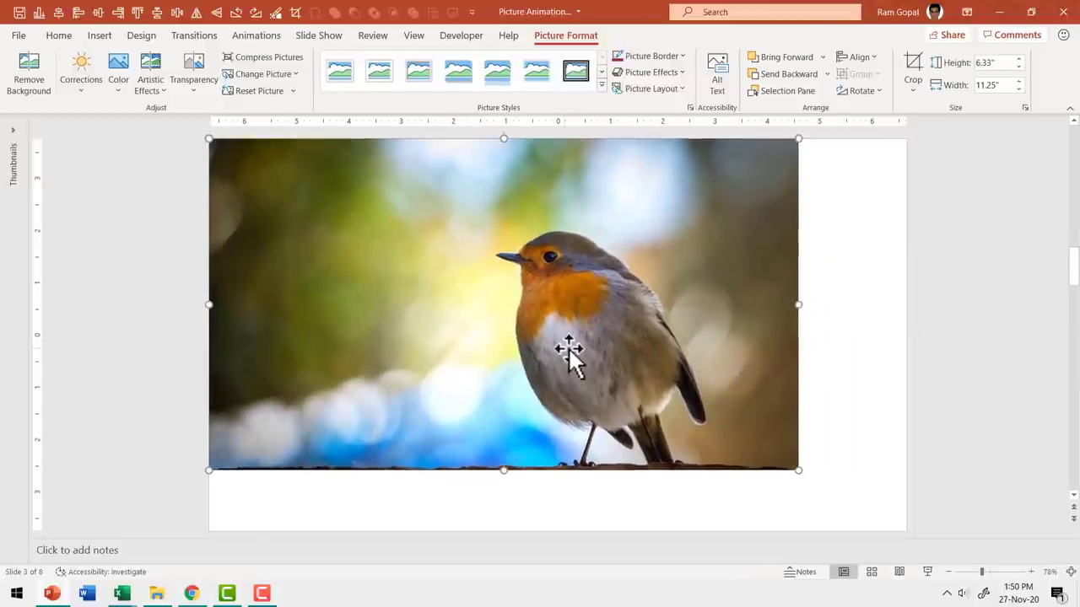
drag(799, 471, 883, 530)
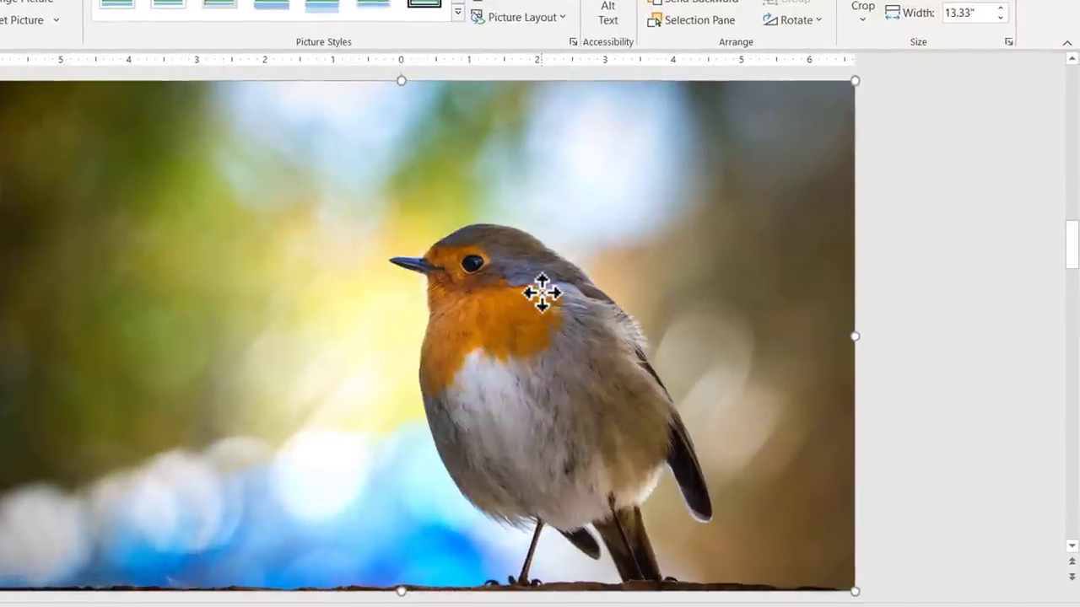
right_click(542, 293)
click(602, 302)
scroll(607, 287, up, 1)
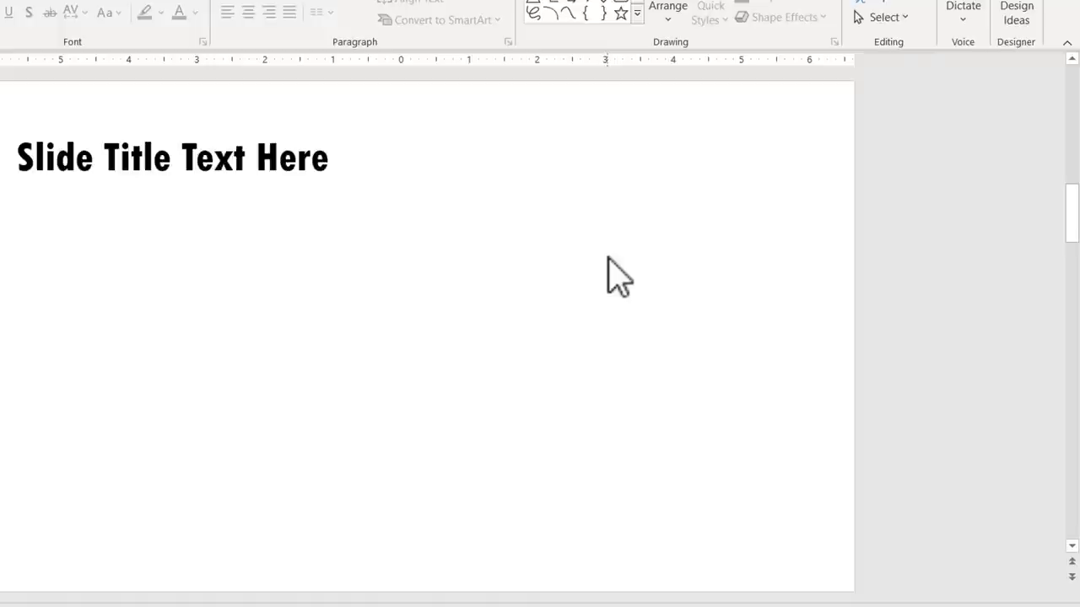
- Set the slide background to a picture fill using the clipboard robin photo
right_click(607, 257)
click(688, 440)
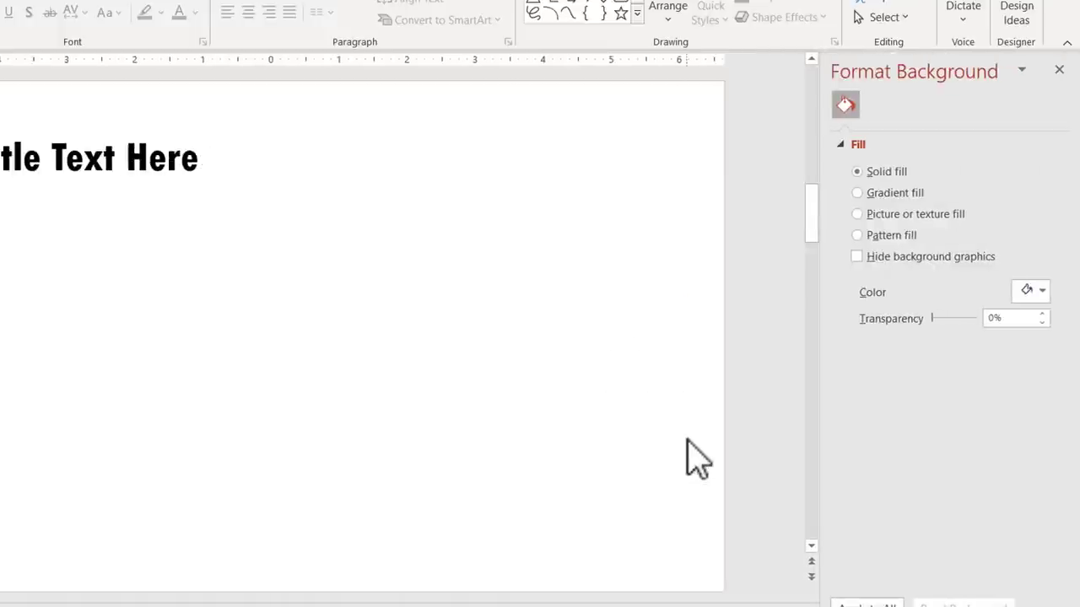
click(886, 214)
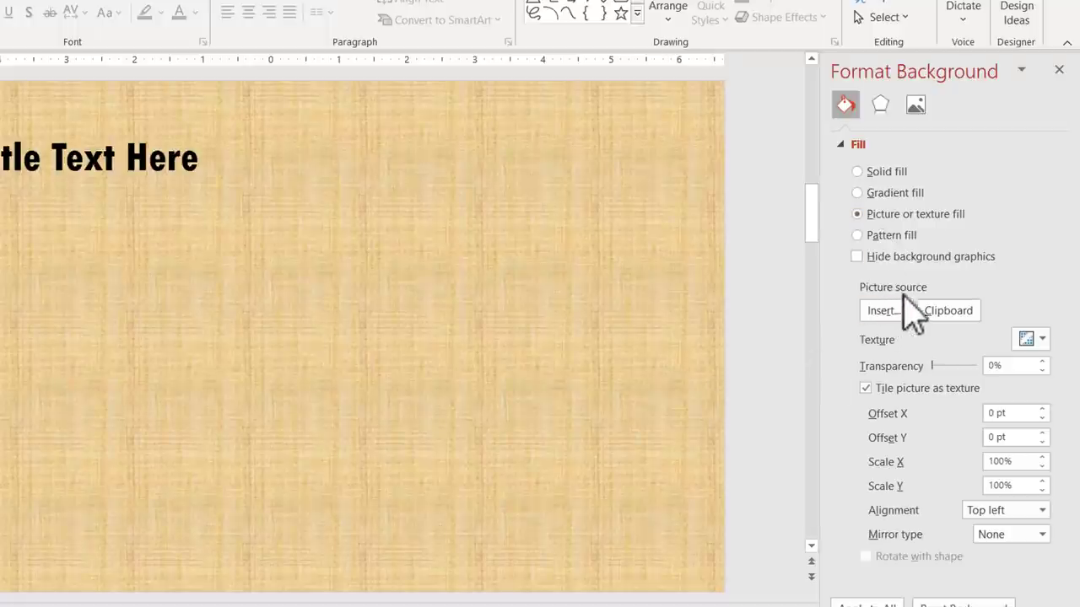
click(945, 319)
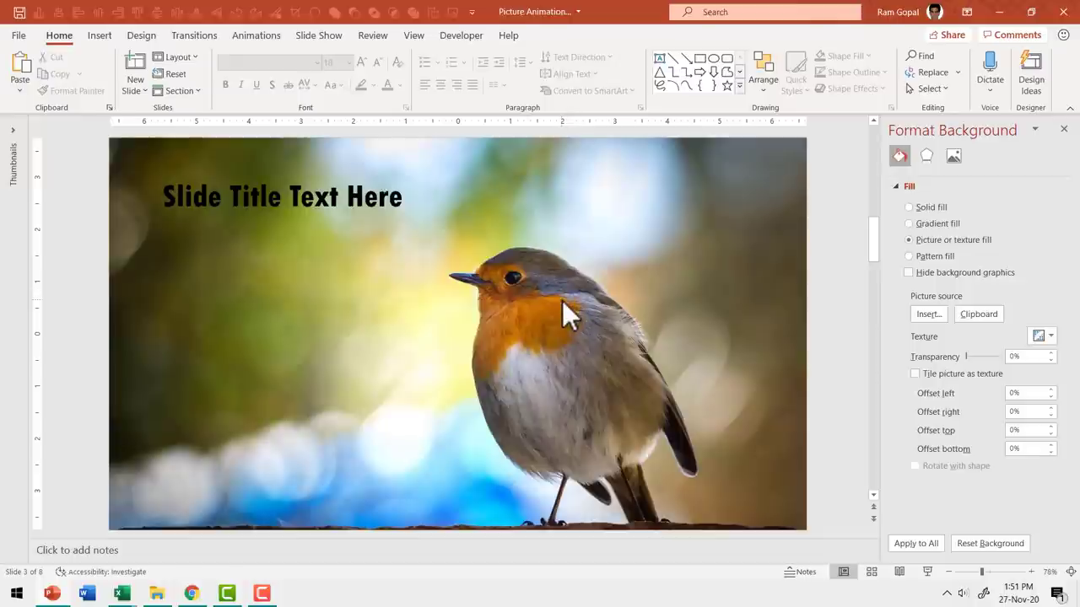
click(739, 86)
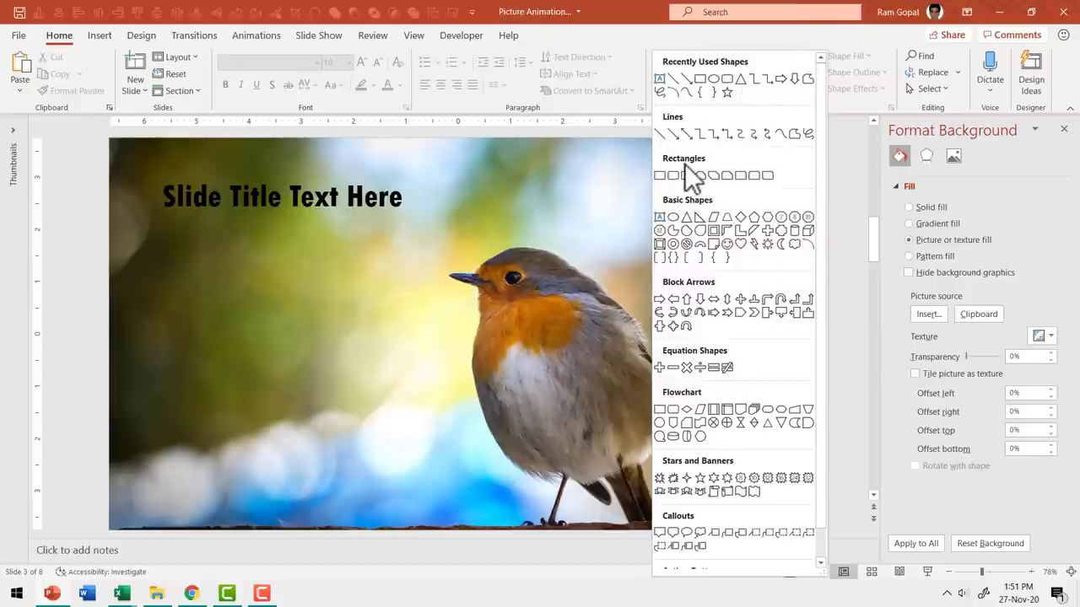
- Draw a slide-sized rectangle with no outline and a black fill
click(660, 175)
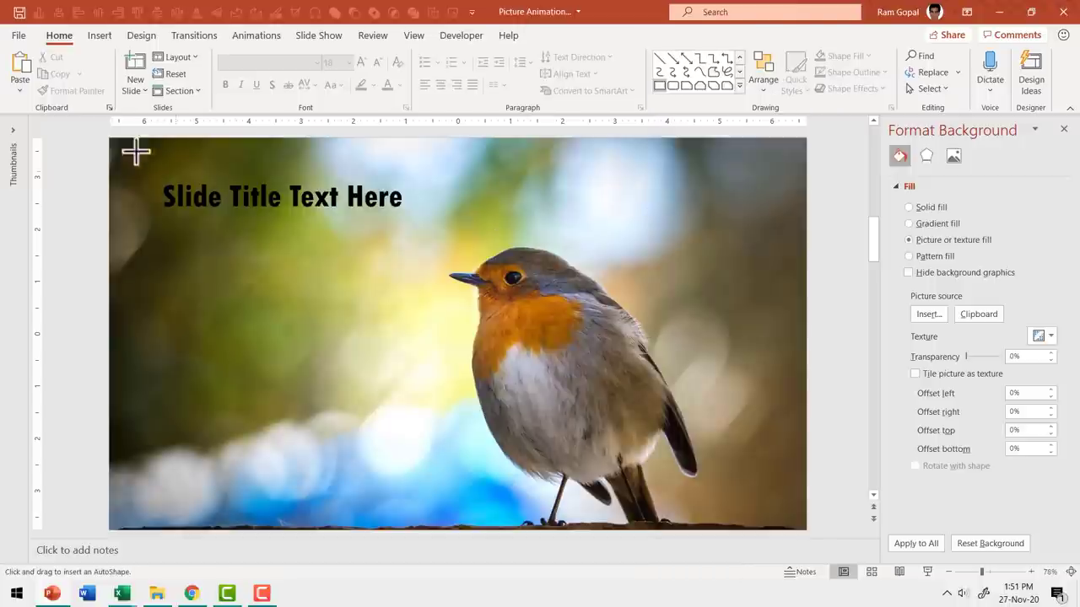
drag(109, 137, 806, 530)
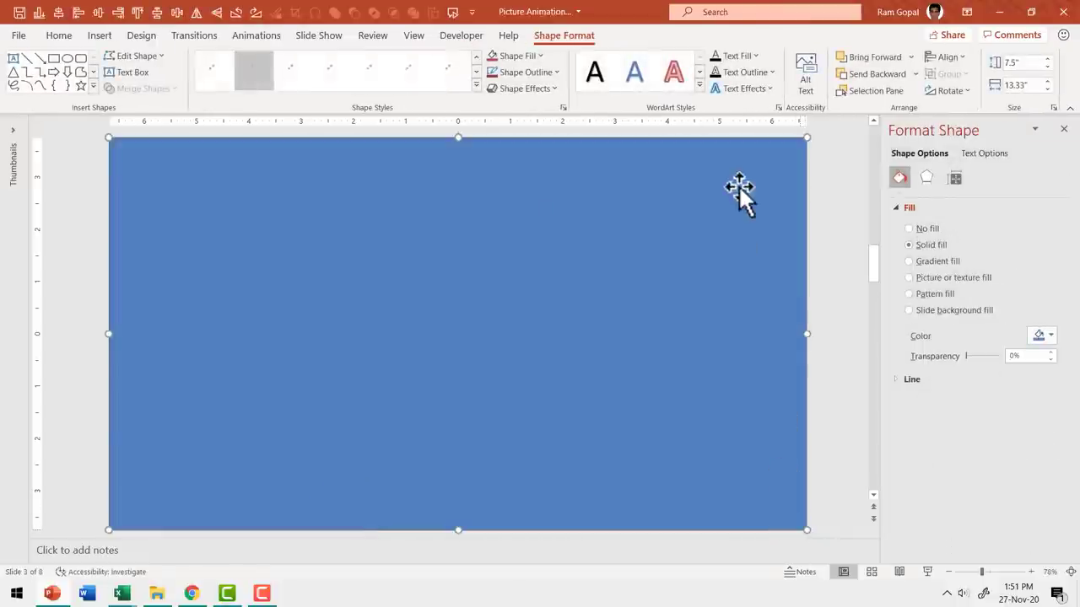
click(531, 76)
click(530, 267)
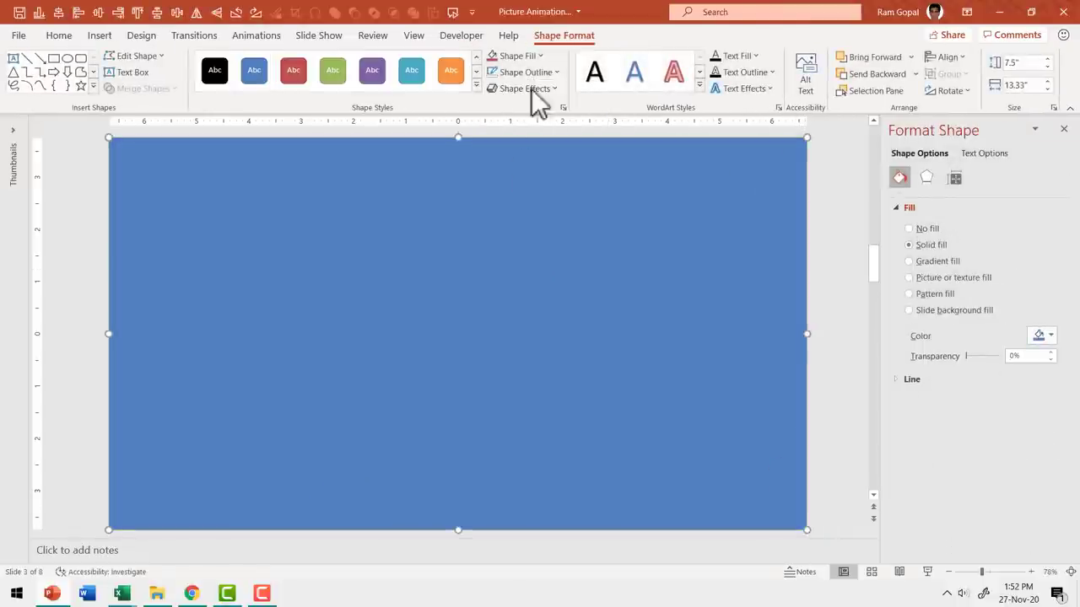
click(527, 57)
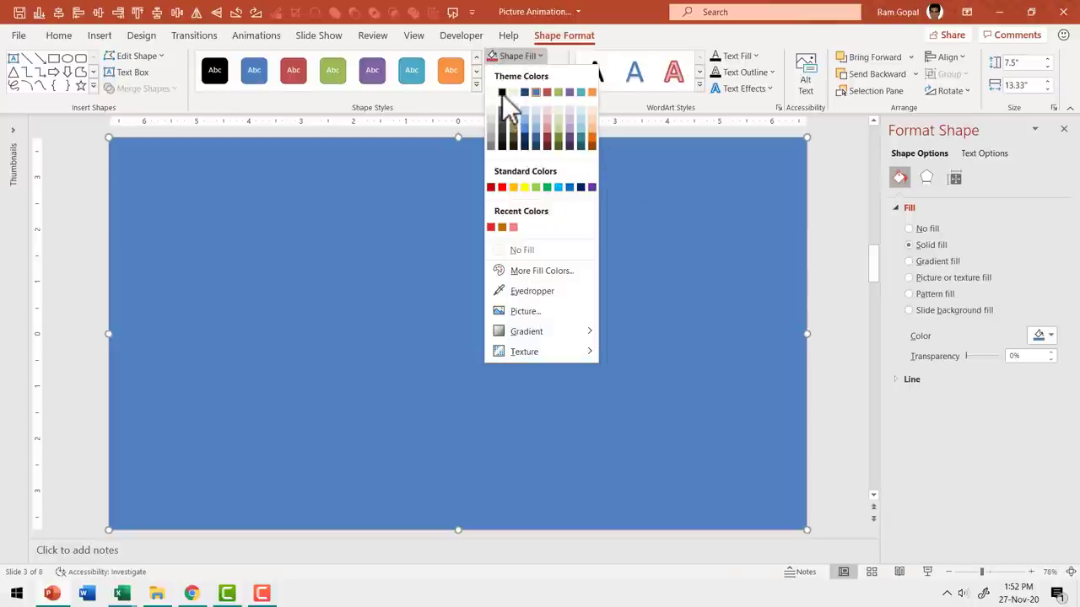
click(502, 93)
- Set the black overlay's transparency to 25%
click(1022, 356)
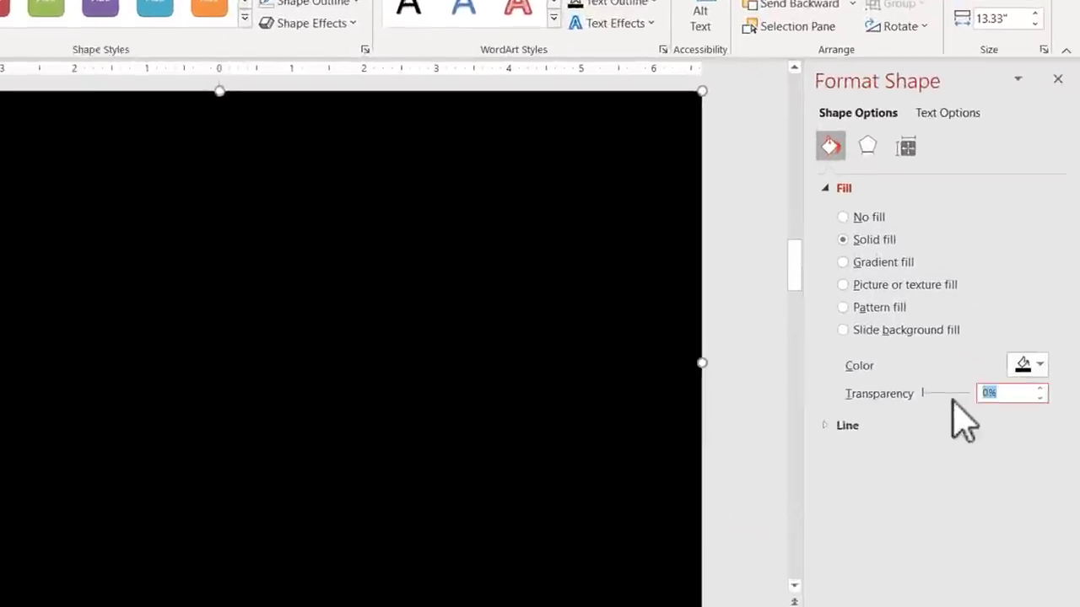
text(25)
key(Return)
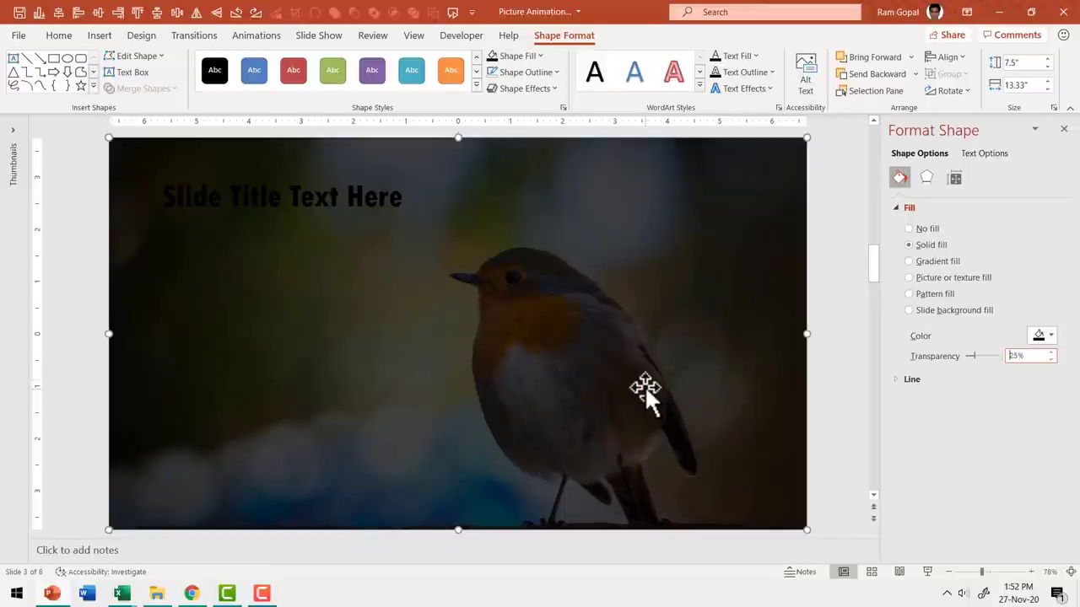
click(832, 406)
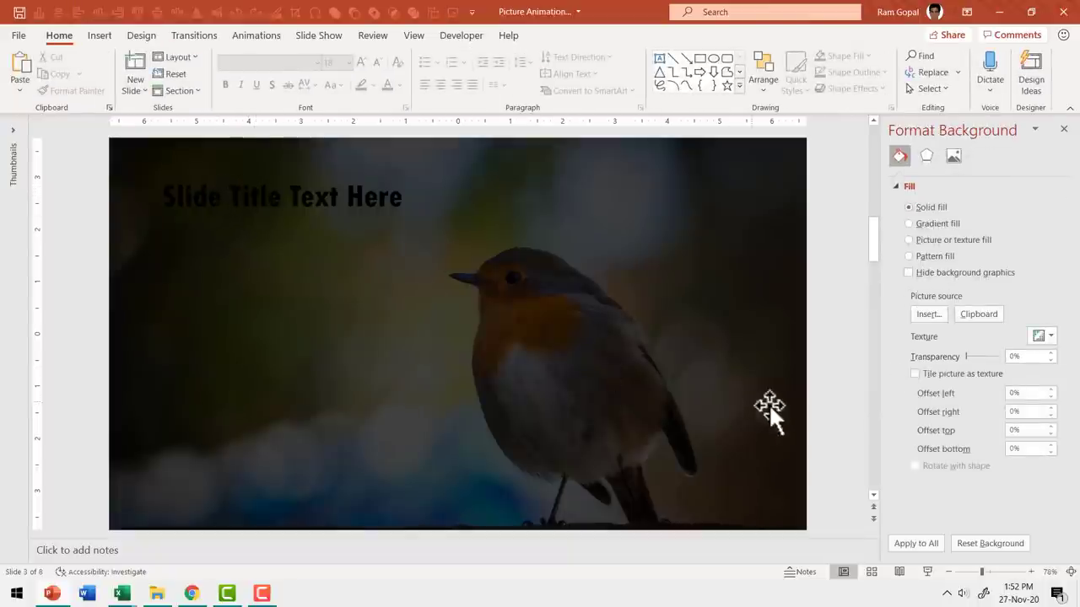
drag(840, 418, 50, 103)
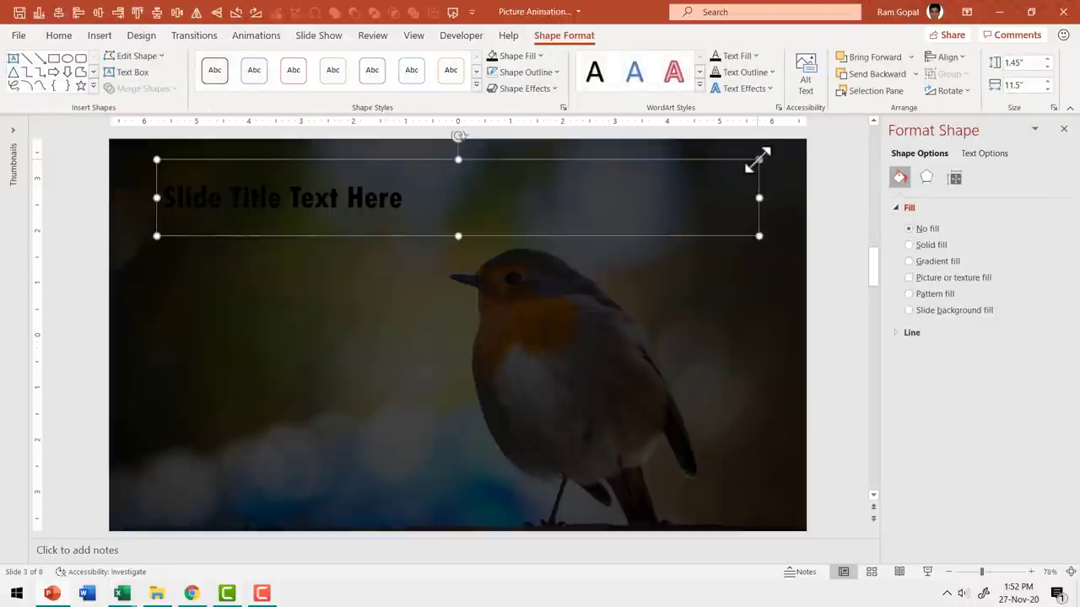
- Bring the title in front of the dark overlay and make its font colour white
right_click(757, 159)
click(793, 323)
click(56, 34)
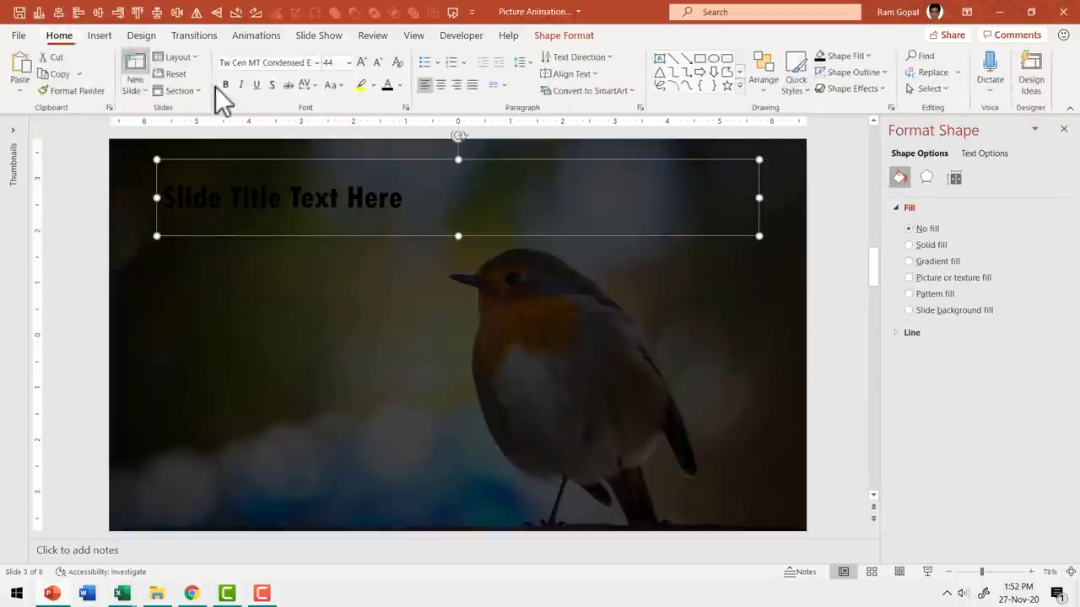
click(401, 87)
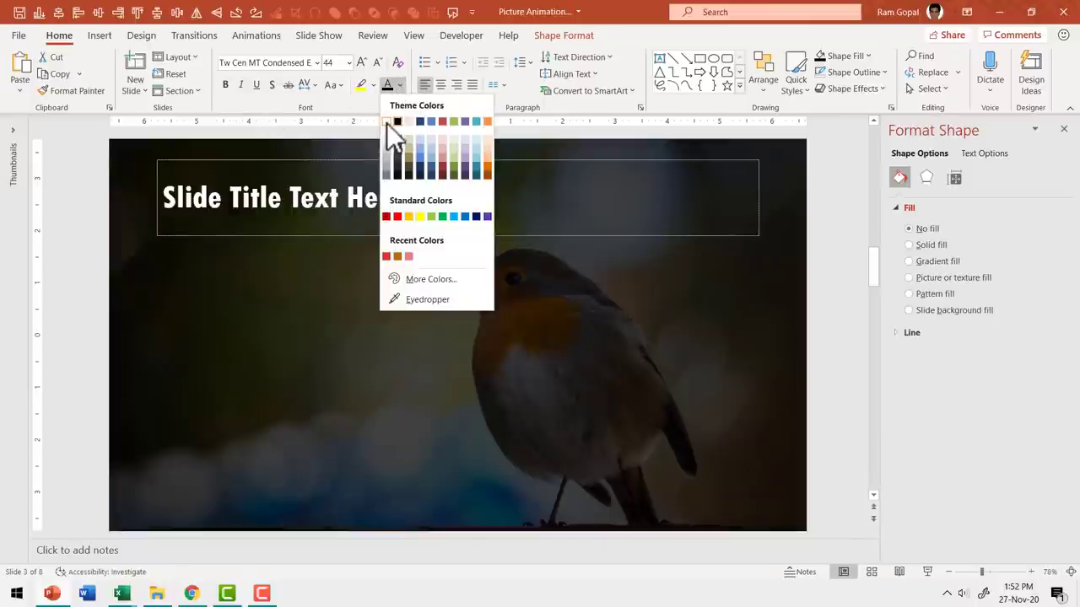
click(387, 120)
click(821, 279)
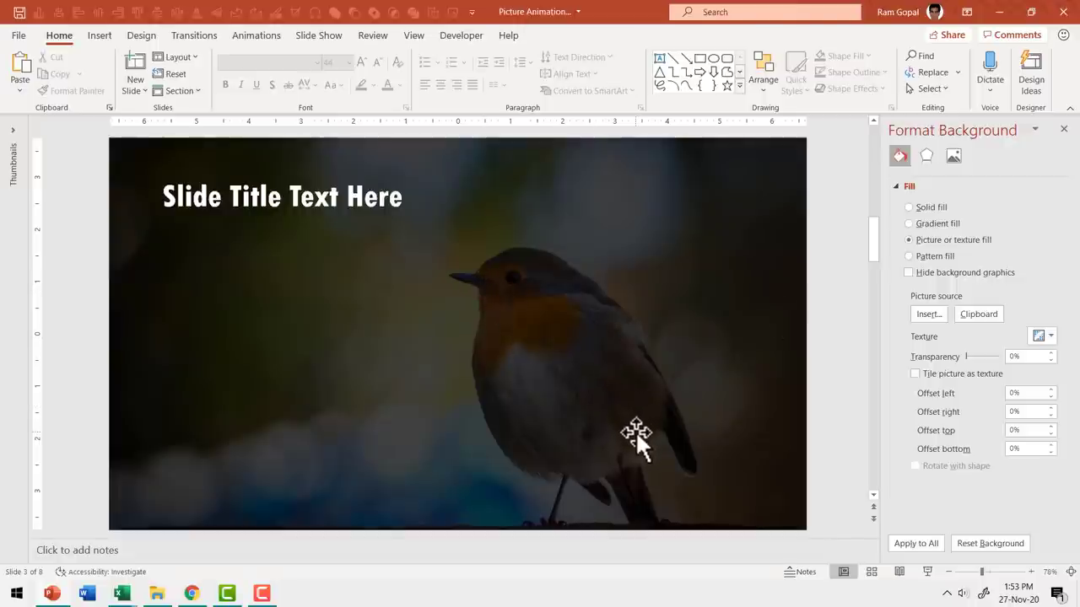
- Draw a square rectangle over the robin's head
click(740, 86)
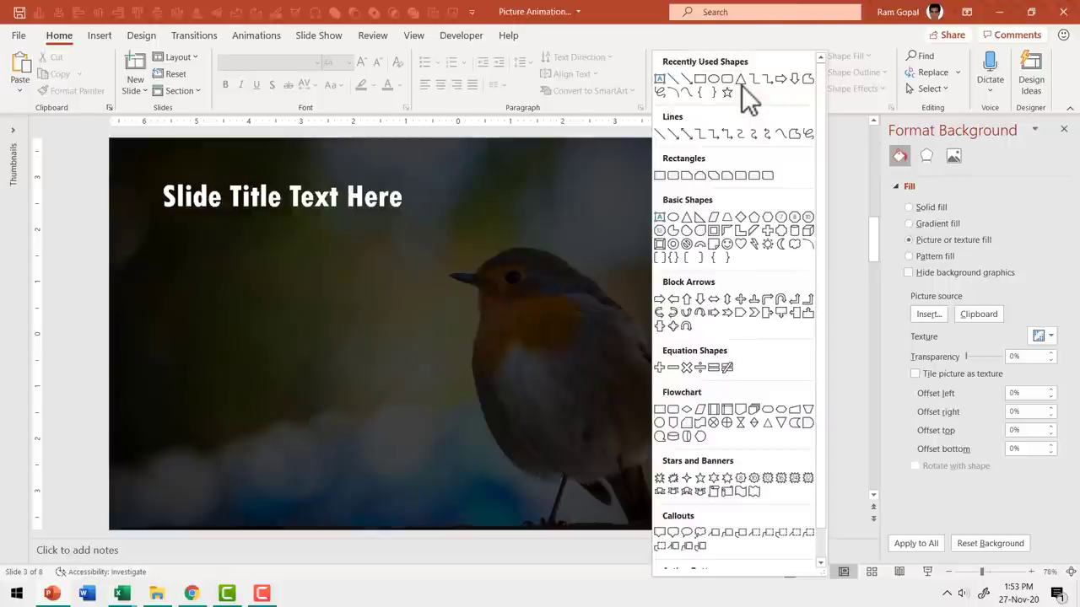
click(661, 174)
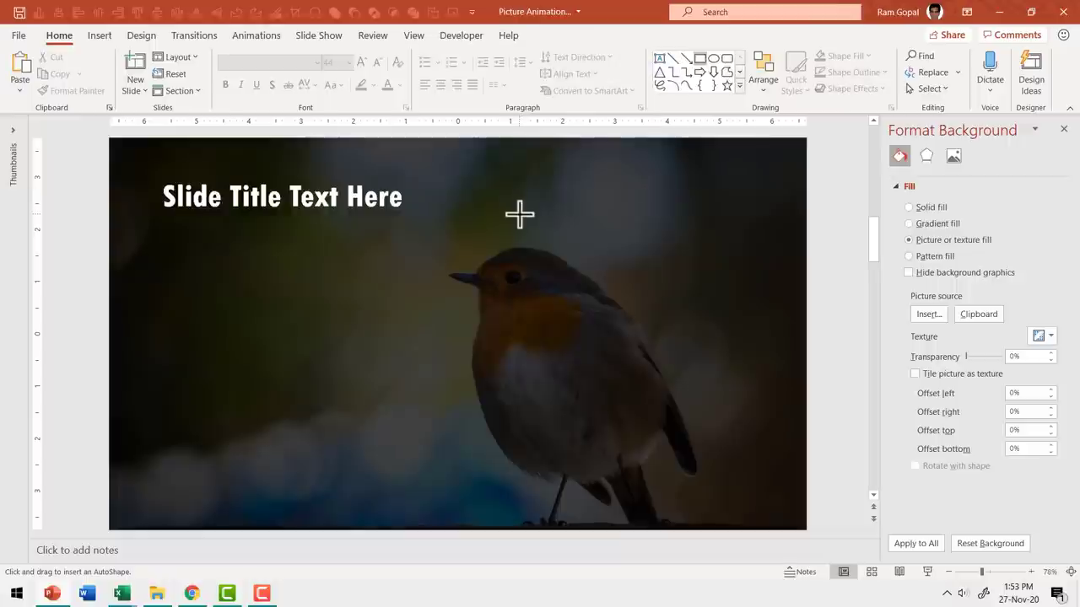
drag(503, 200, 618, 313)
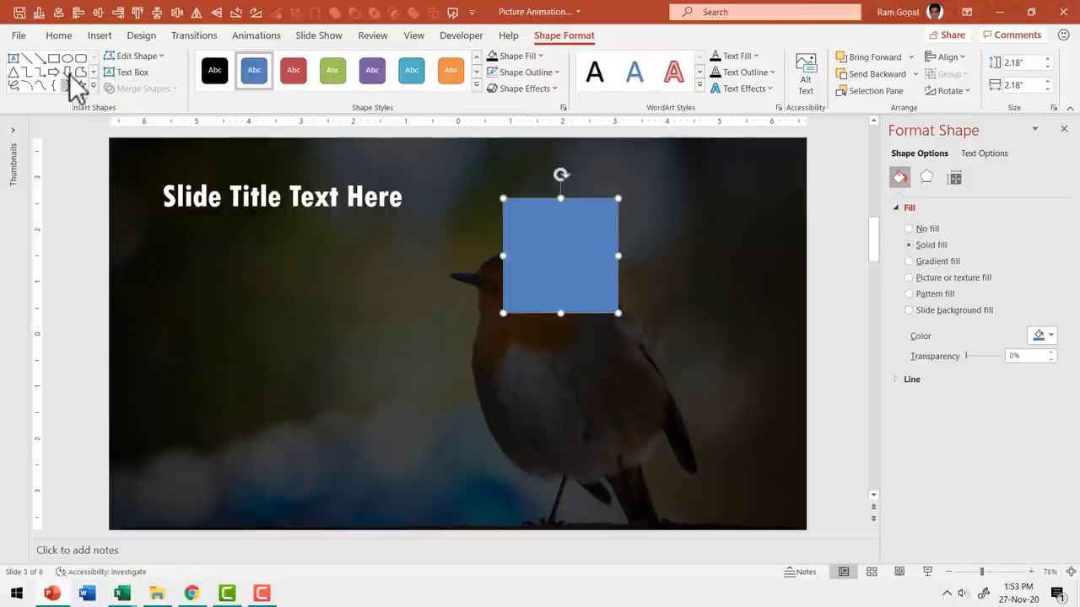
- Add a 0.5-inch circle and Align Middle it on the square's right edge
click(95, 85)
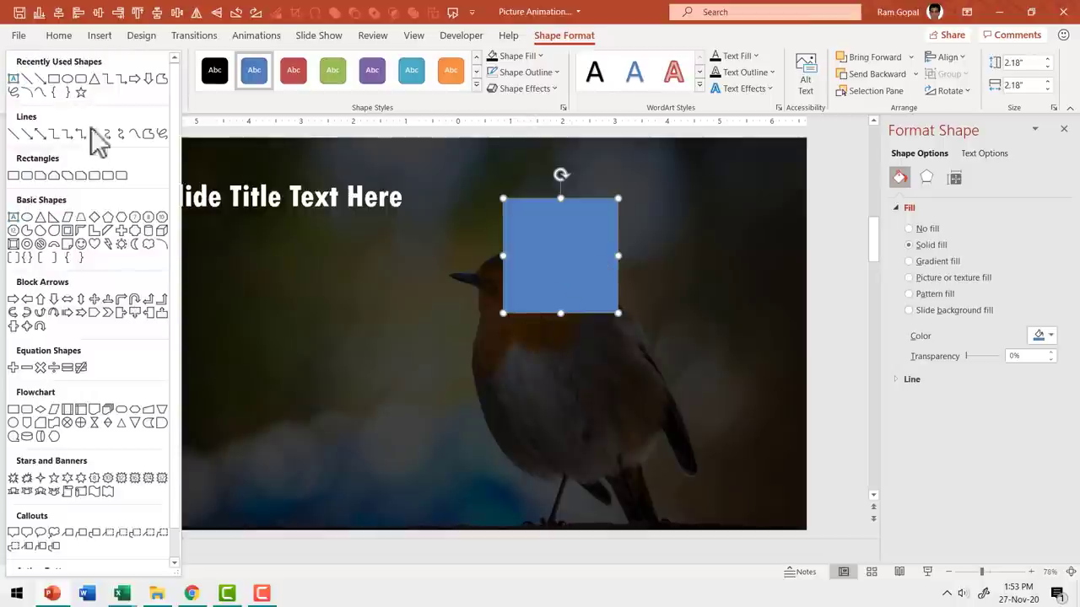
click(27, 218)
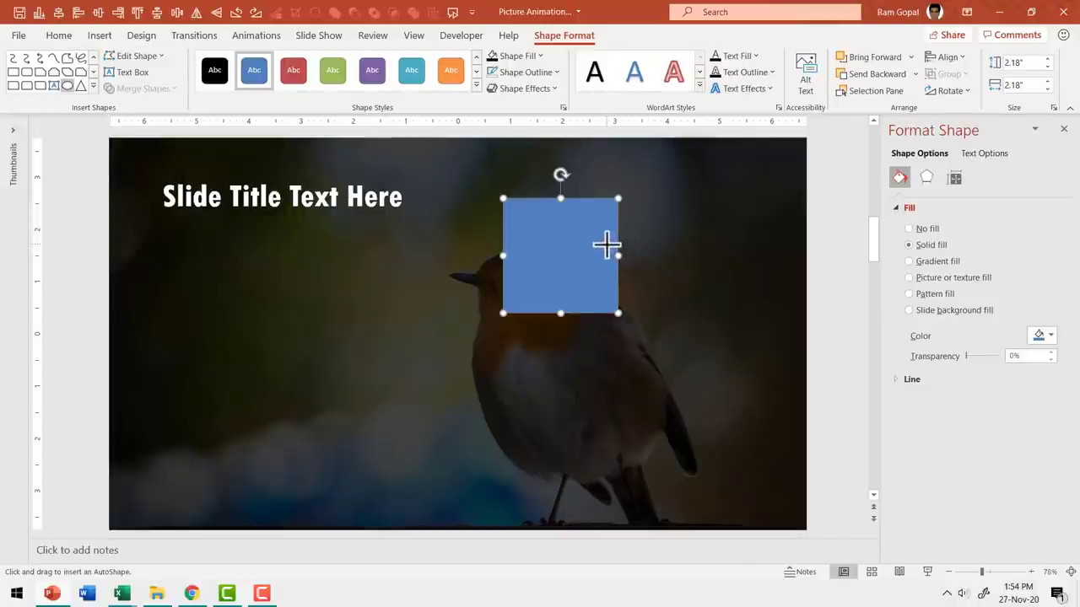
click(631, 263)
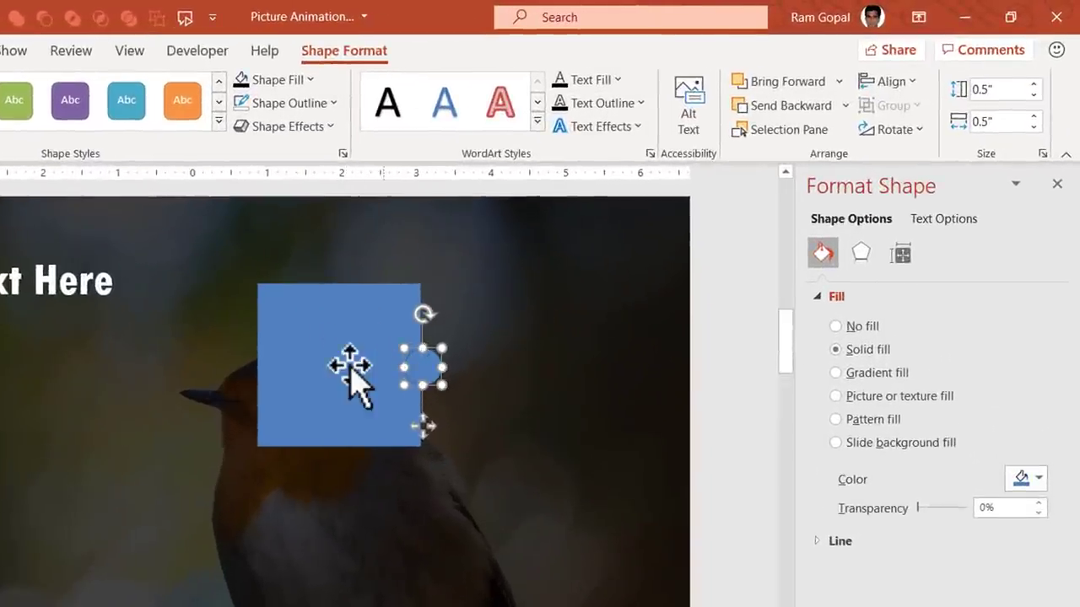
shift+click(323, 320)
click(907, 82)
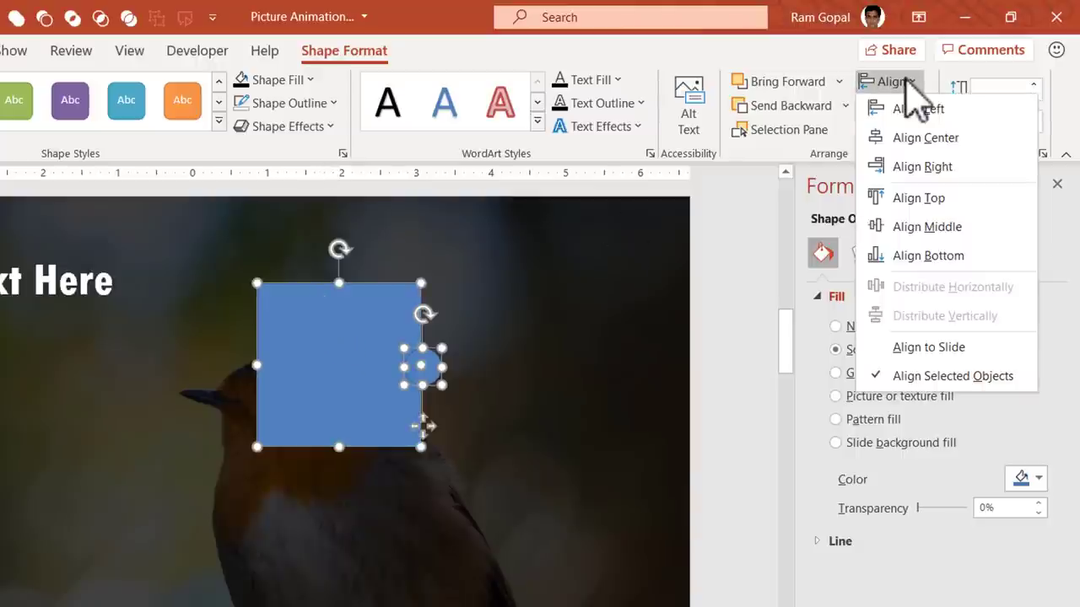
click(910, 225)
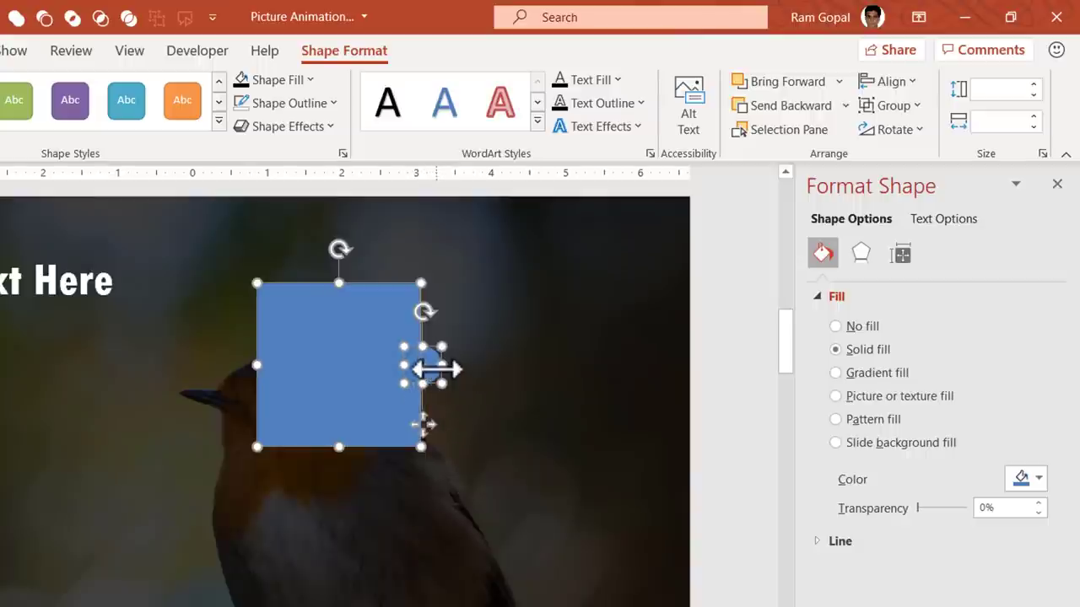
- Place a circle on the square's bottom edge, then select the square with the right circle
click(543, 410)
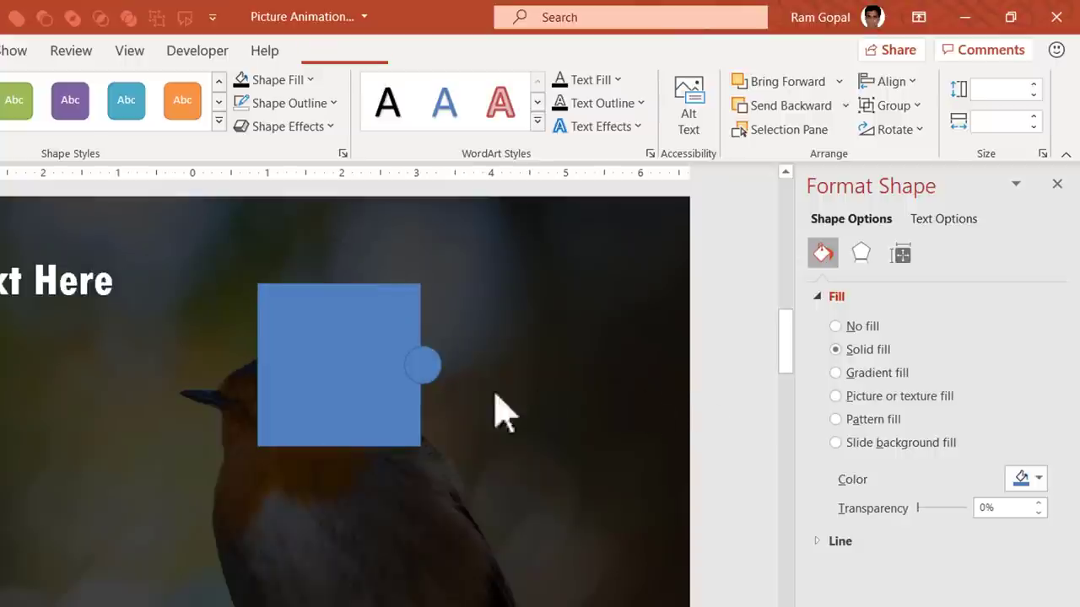
click(435, 367)
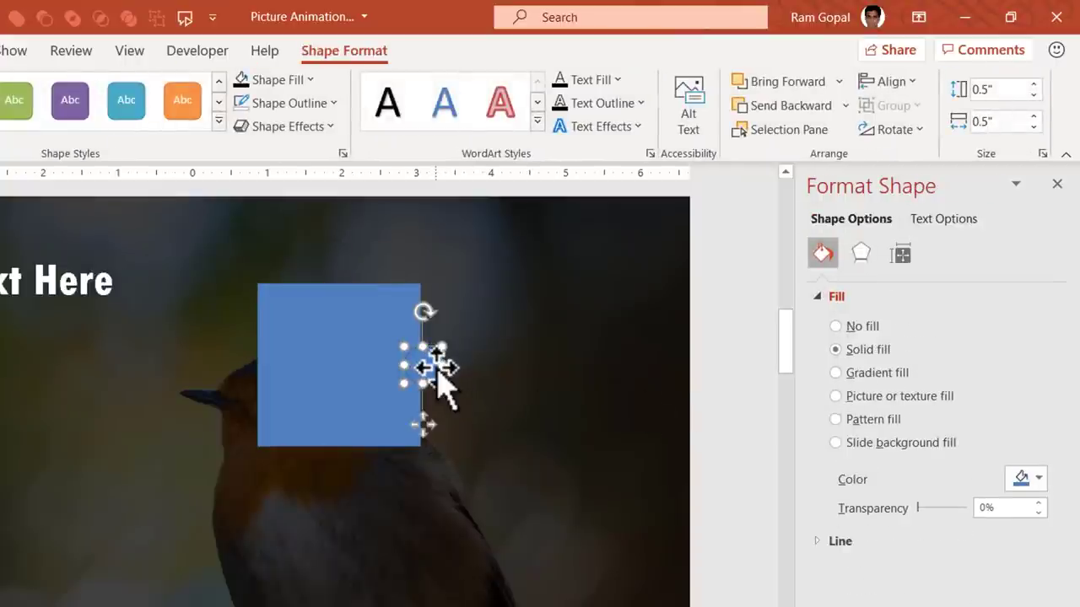
mouse_move(434, 367)
mouse_down()
mouse_move(443, 381)
mouse_move(432, 373)
mouse_up()
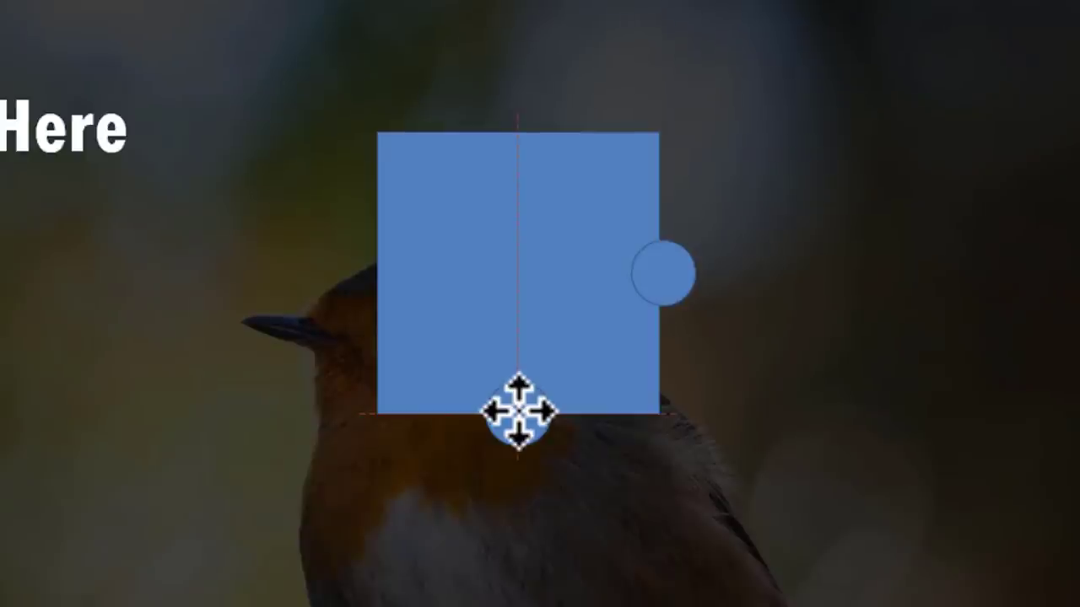
click(518, 412)
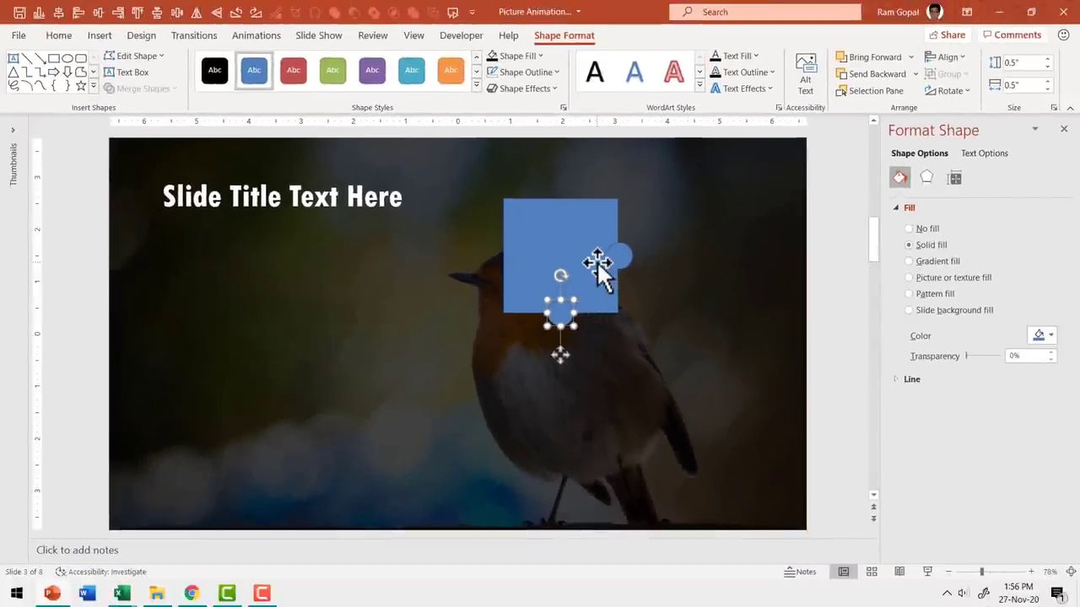
click(843, 259)
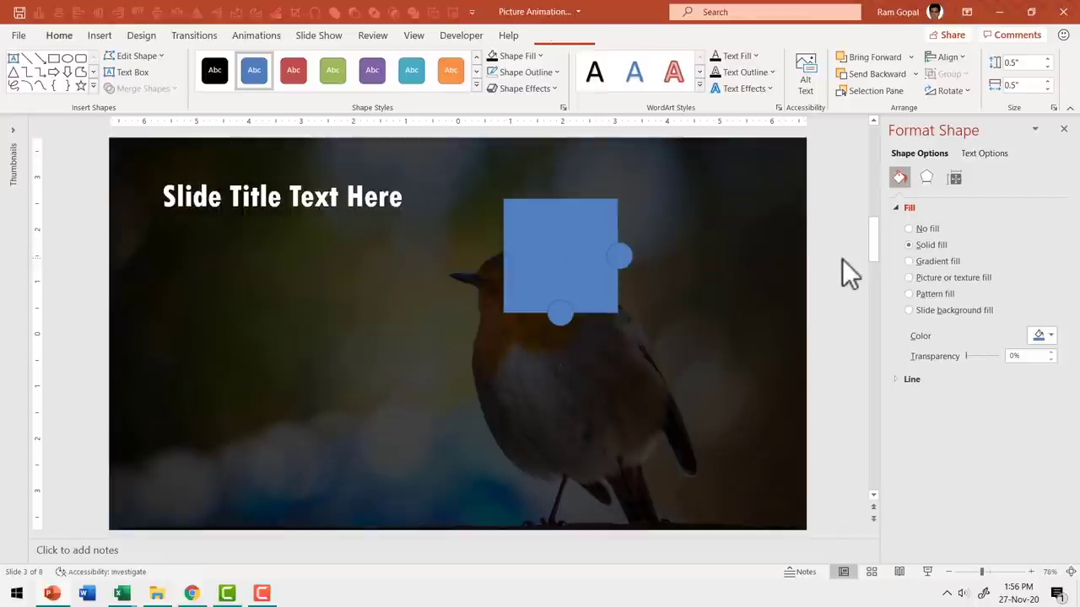
click(558, 227)
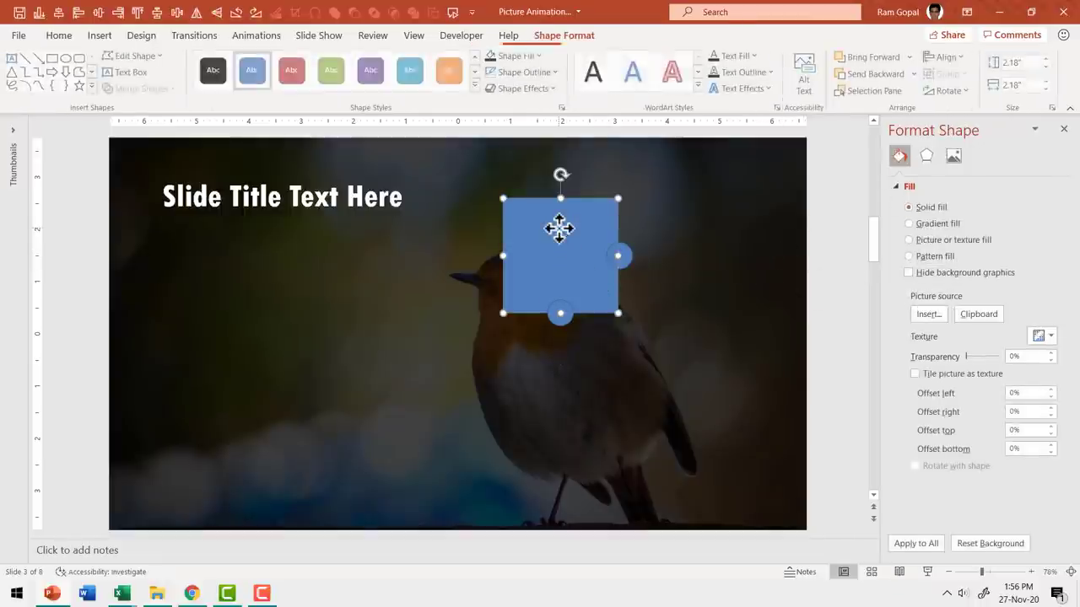
shift+click(625, 255)
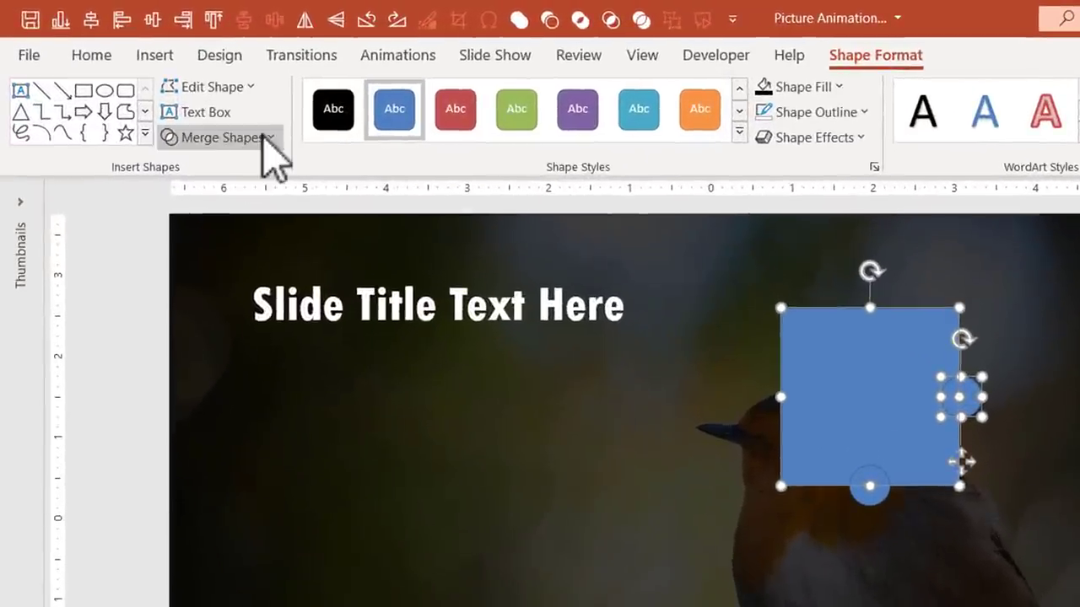
- Union the square with the right circle, then Subtract the bottom circle from it
click(166, 88)
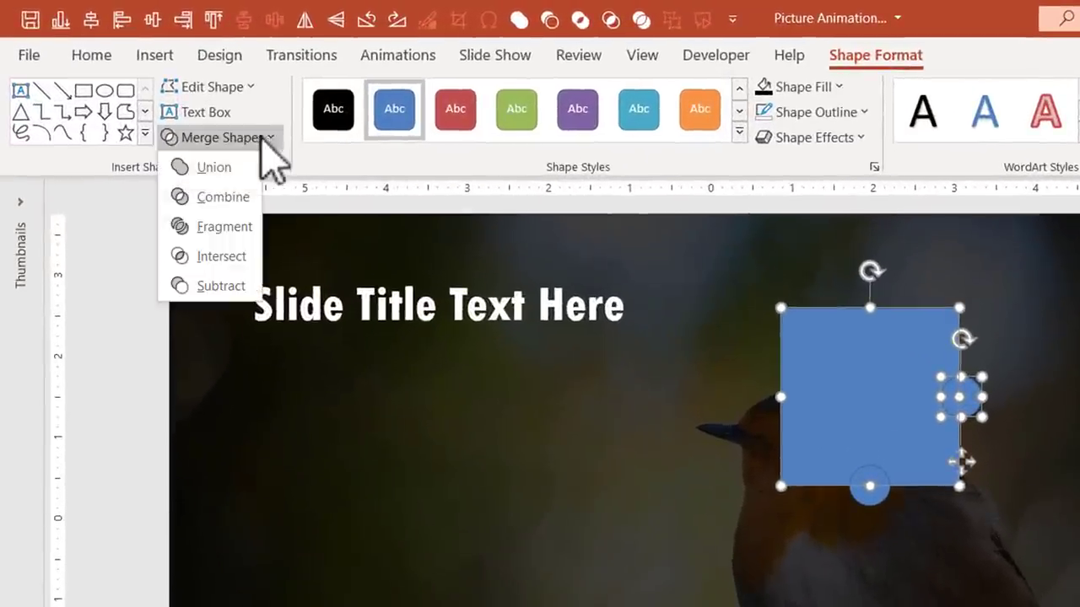
click(215, 167)
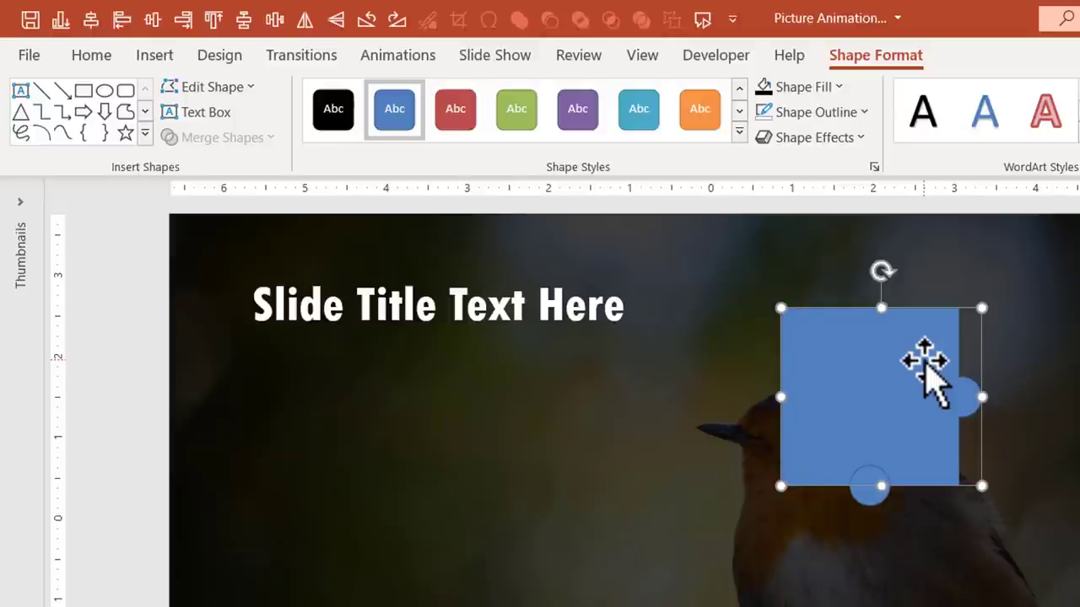
shift+click(869, 486)
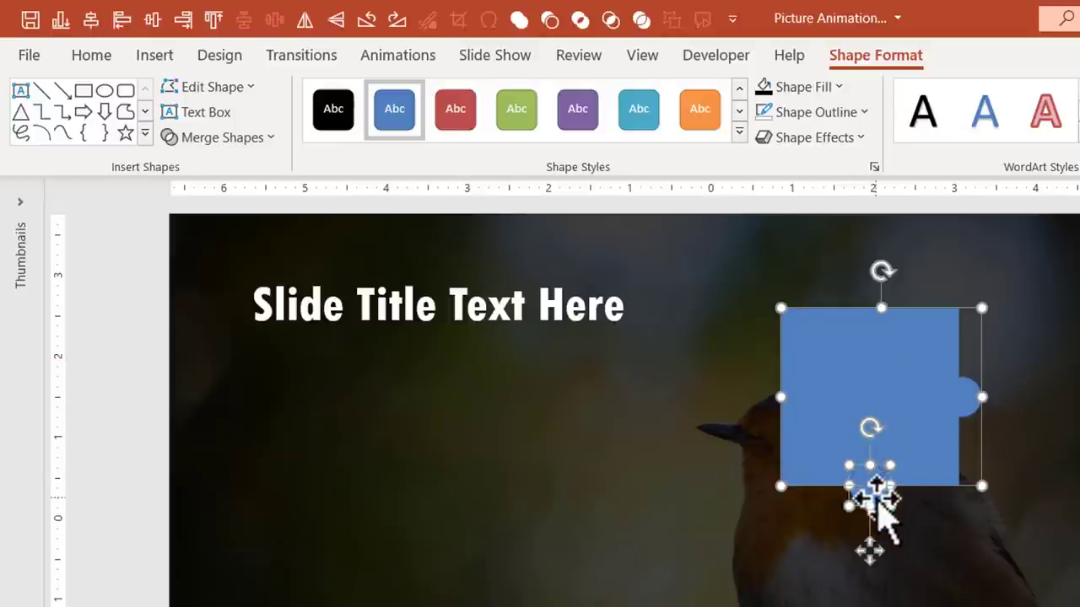
click(262, 138)
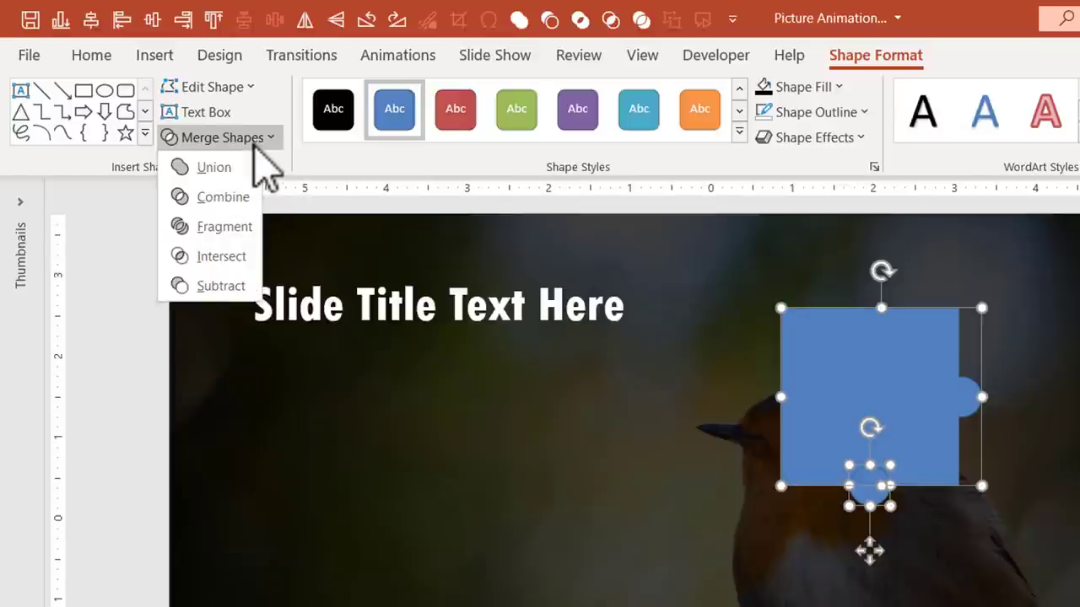
click(239, 285)
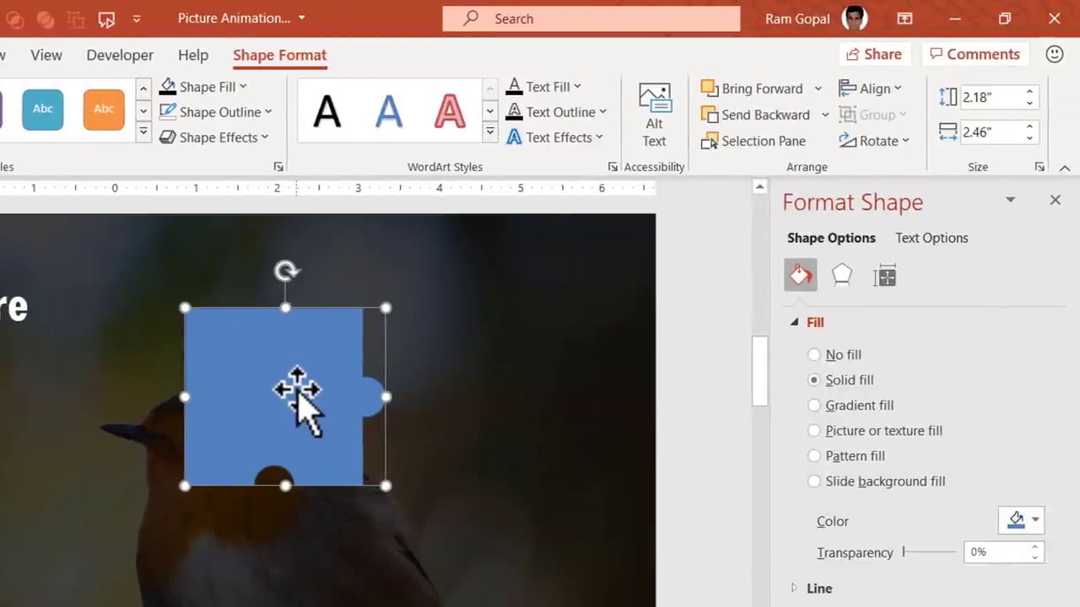
- Duplicate the puzzle piece, rotate it right 90°, and fit it beside the original
key(ctrl+d)
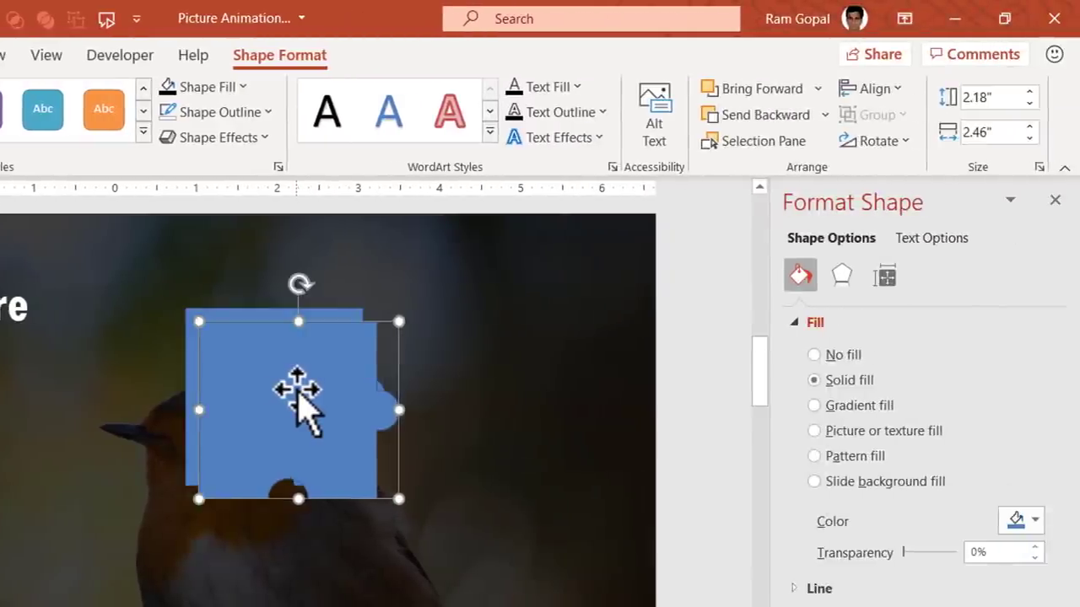
click(905, 141)
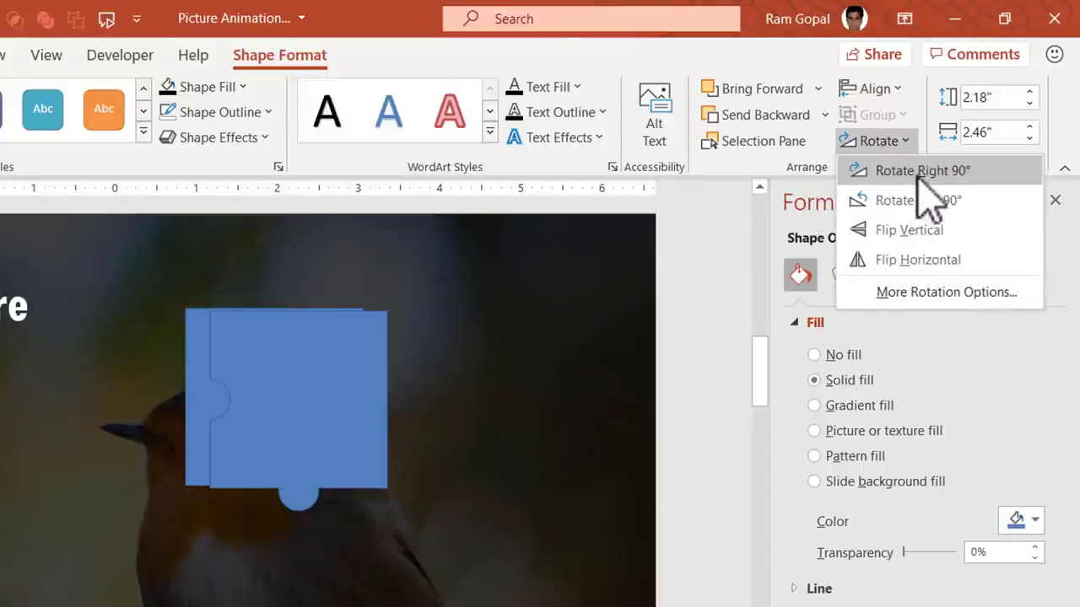
click(921, 177)
drag(288, 376, 443, 371)
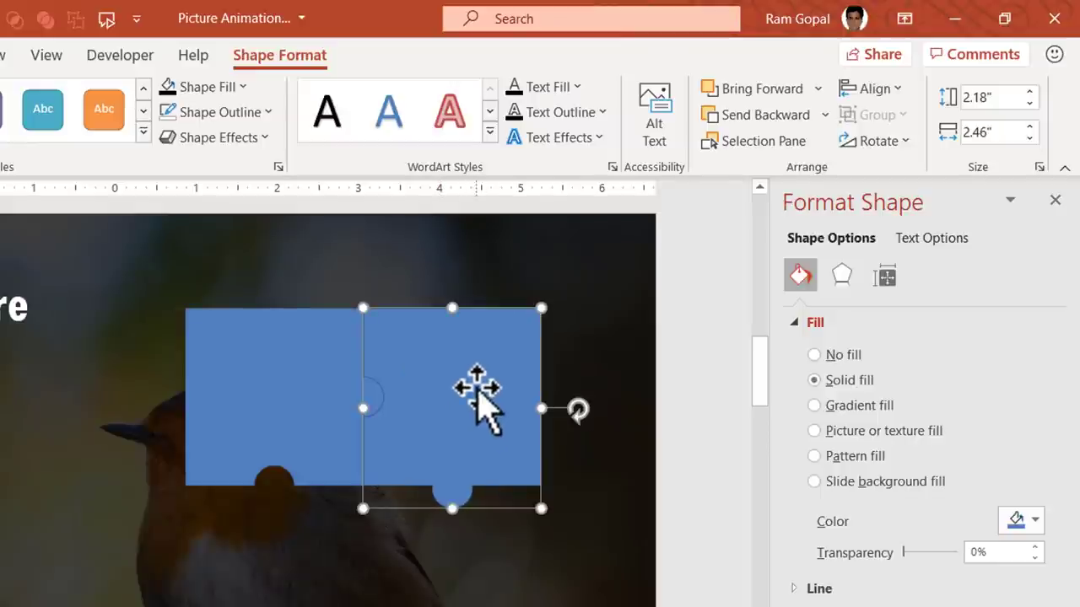
- Make a third piece rotated right 90° and fit it below the second
key(ctrl+d)
click(878, 142)
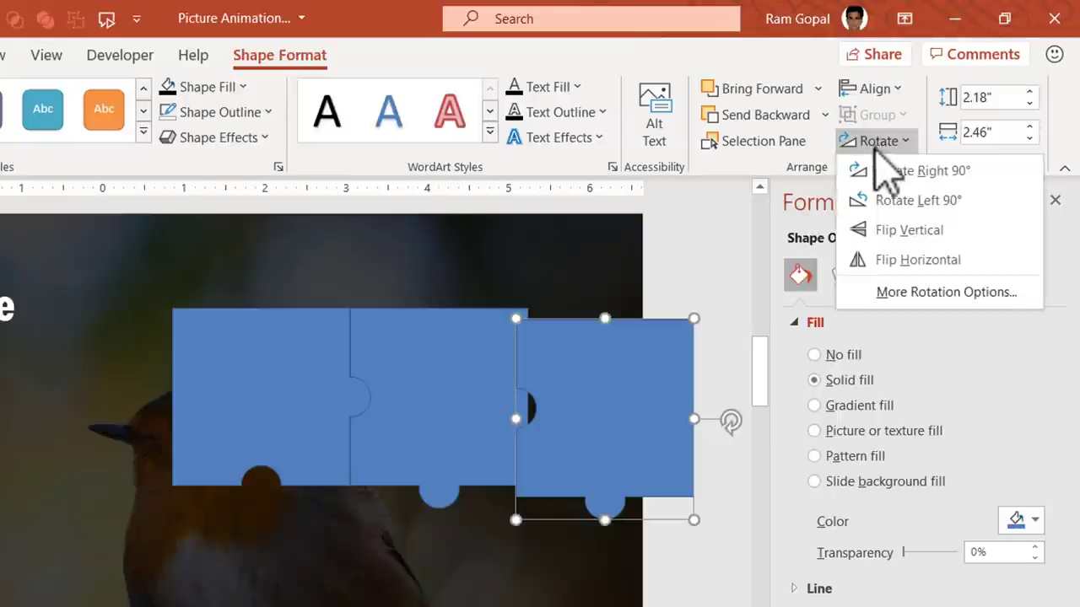
click(902, 176)
drag(687, 356, 461, 562)
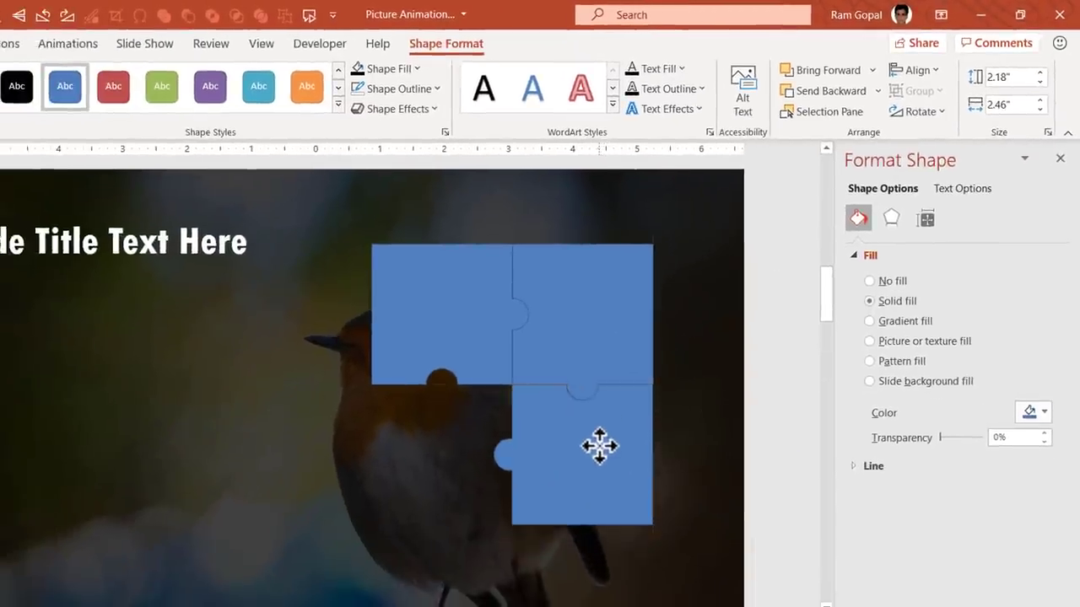
drag(599, 446, 618, 453)
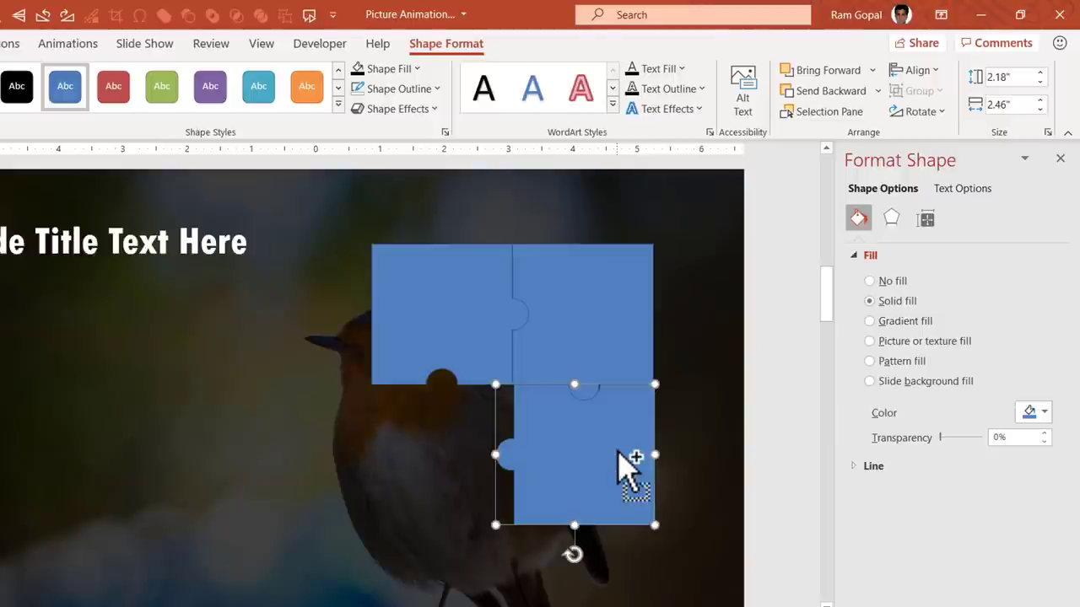
- Make a fourth piece rotated right 90° and fit it into the bottom-left slot
key(ctrl+d)
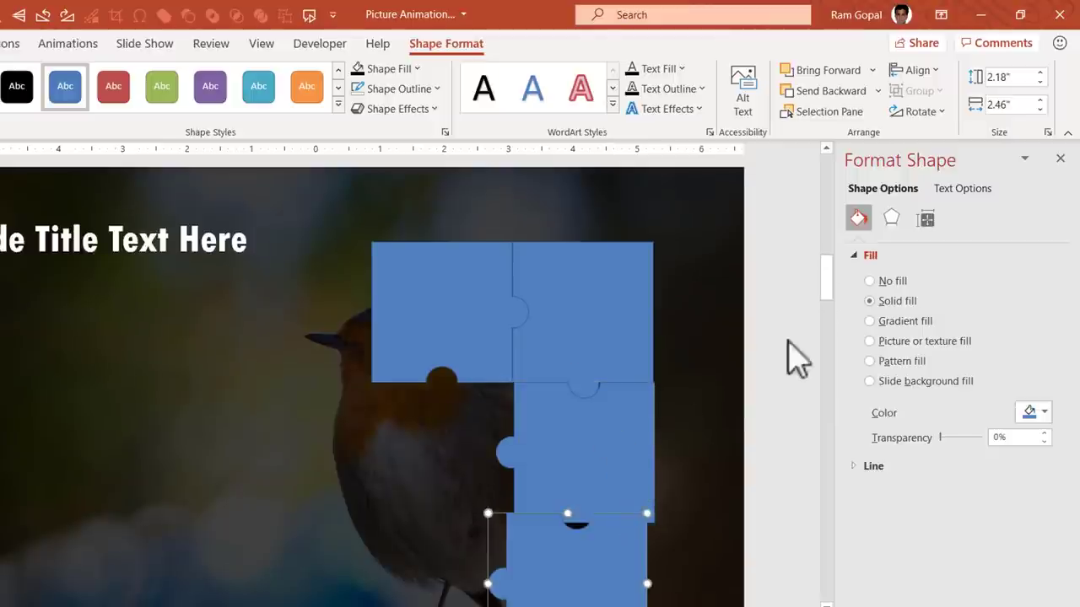
click(921, 112)
click(950, 137)
drag(557, 600, 463, 449)
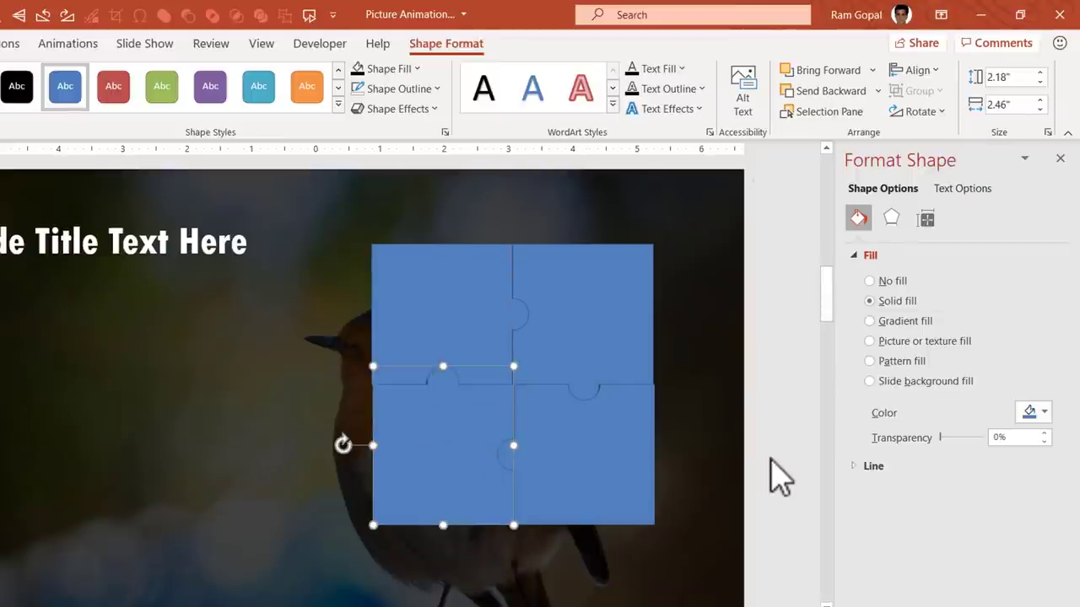
click(776, 475)
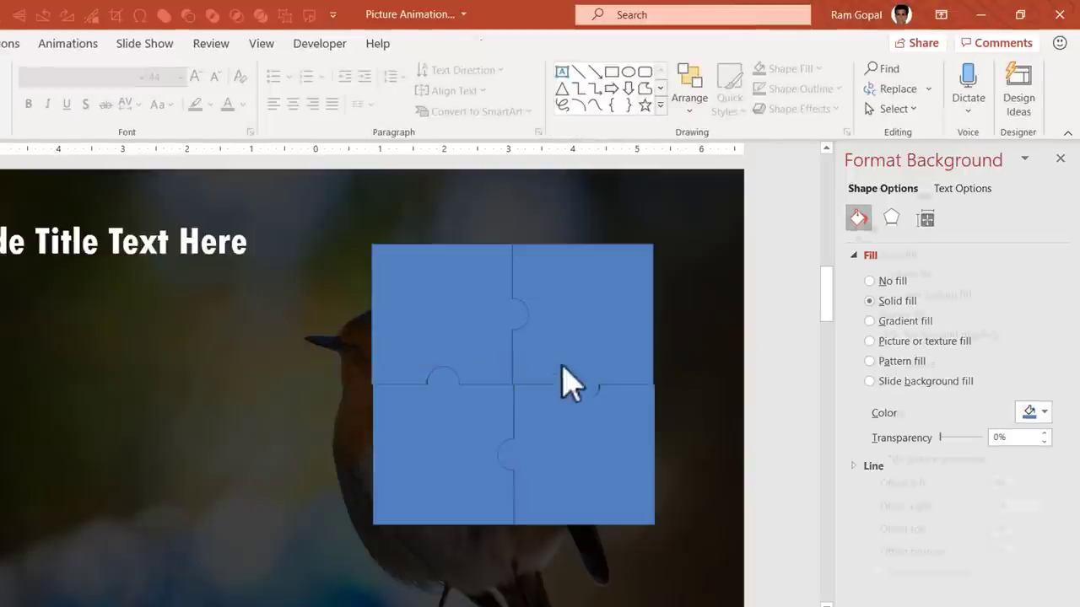
- Align the top two pieces along their tops and the right two along their right edges
click(466, 301)
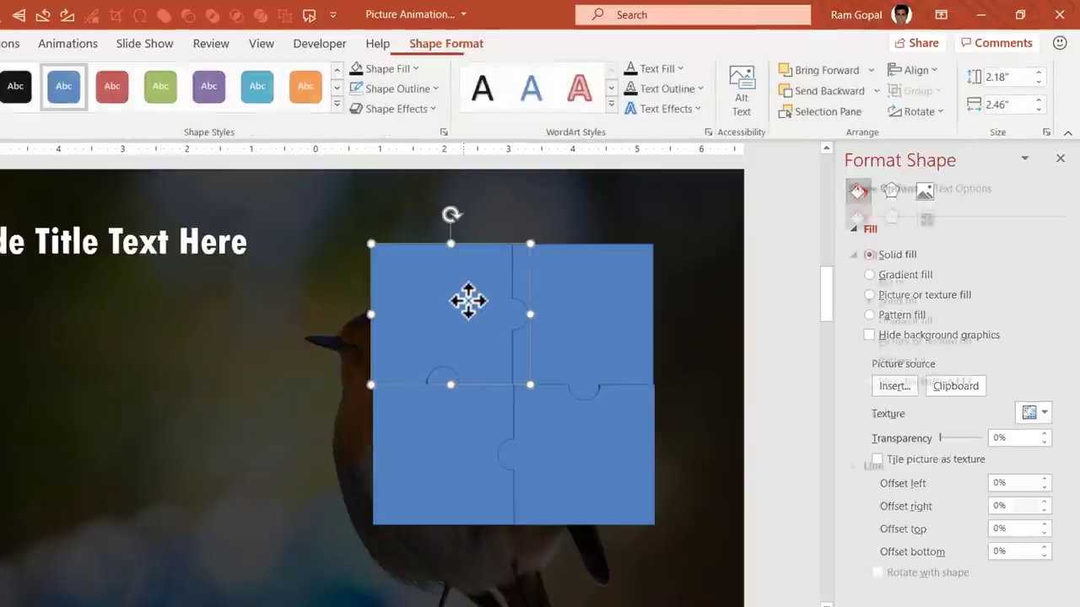
shift+click(583, 299)
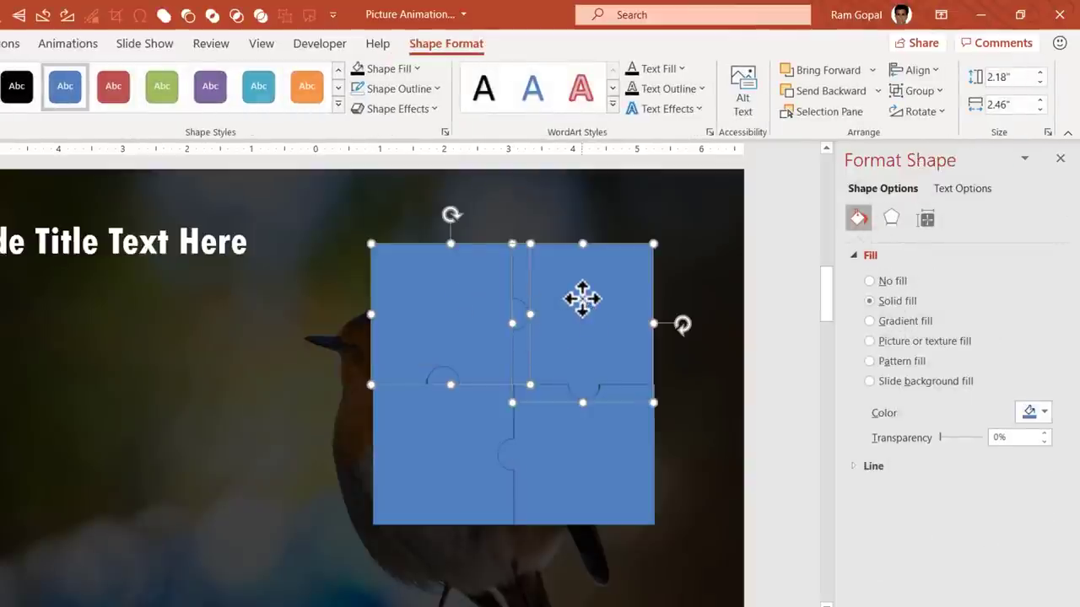
click(928, 80)
click(937, 171)
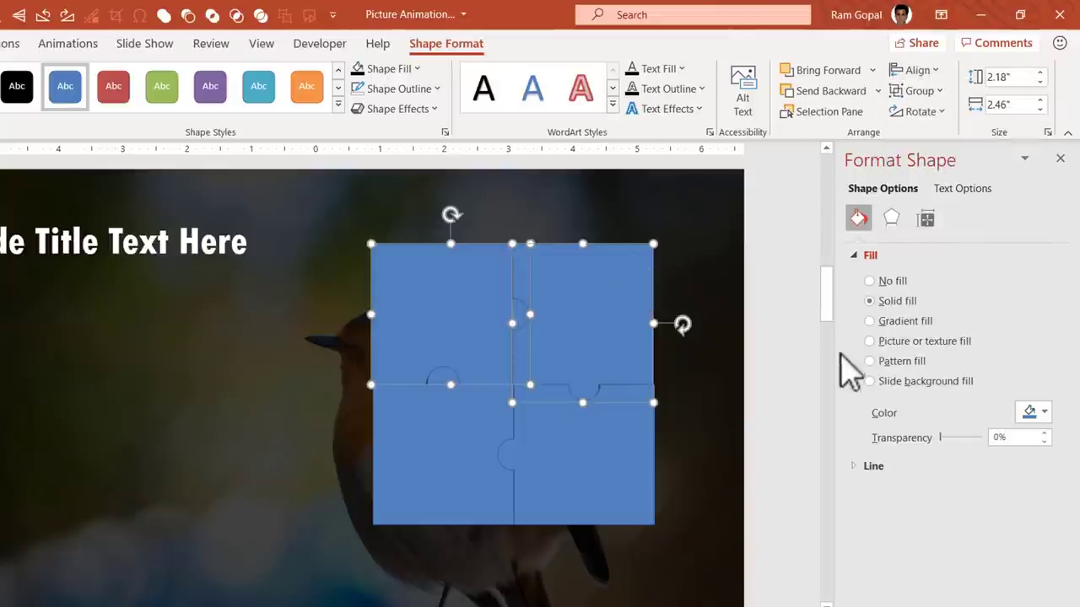
click(776, 390)
click(604, 330)
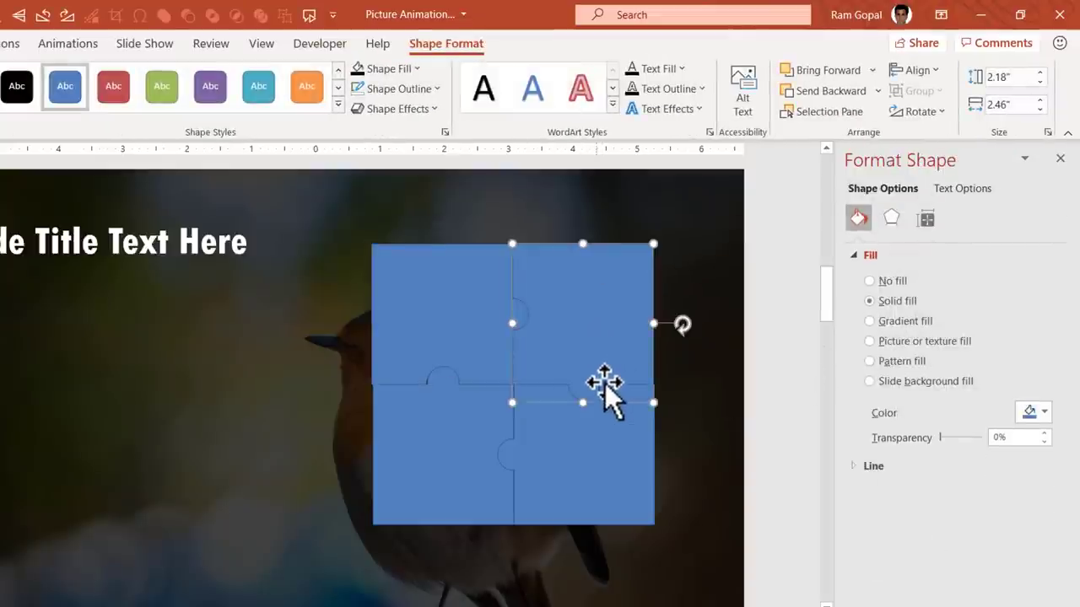
shift+click(607, 451)
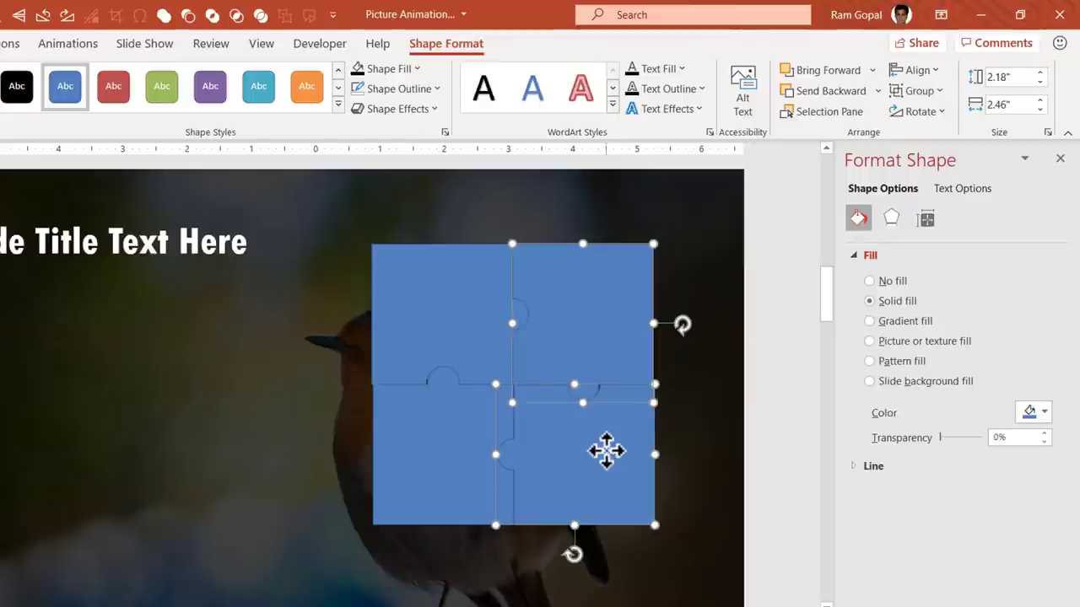
click(917, 73)
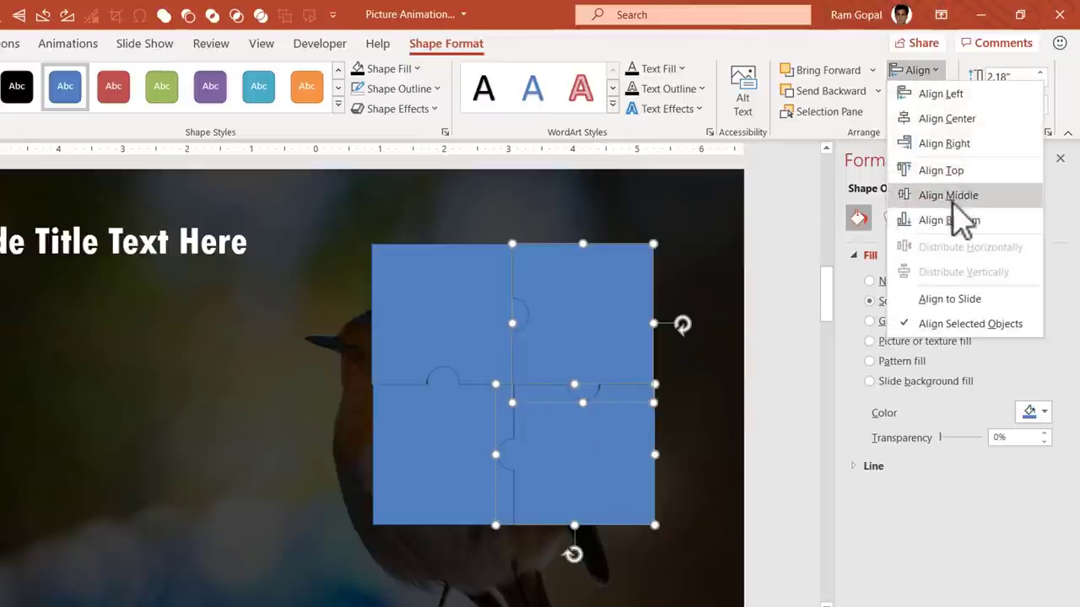
click(950, 143)
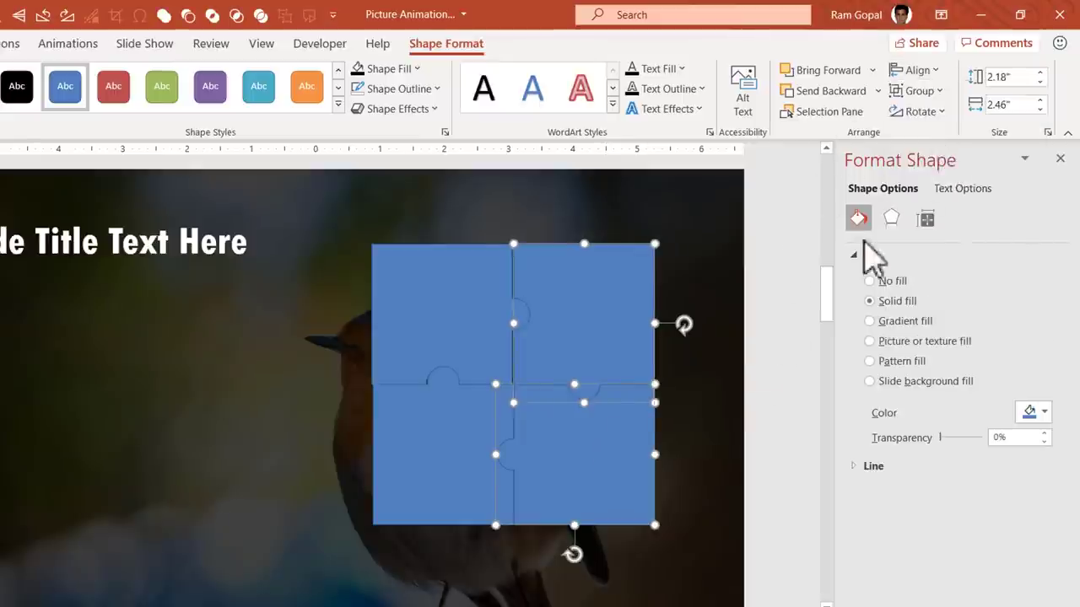
click(776, 462)
- Align the bottom two pieces along their bottoms and the left two along their left edges
click(604, 453)
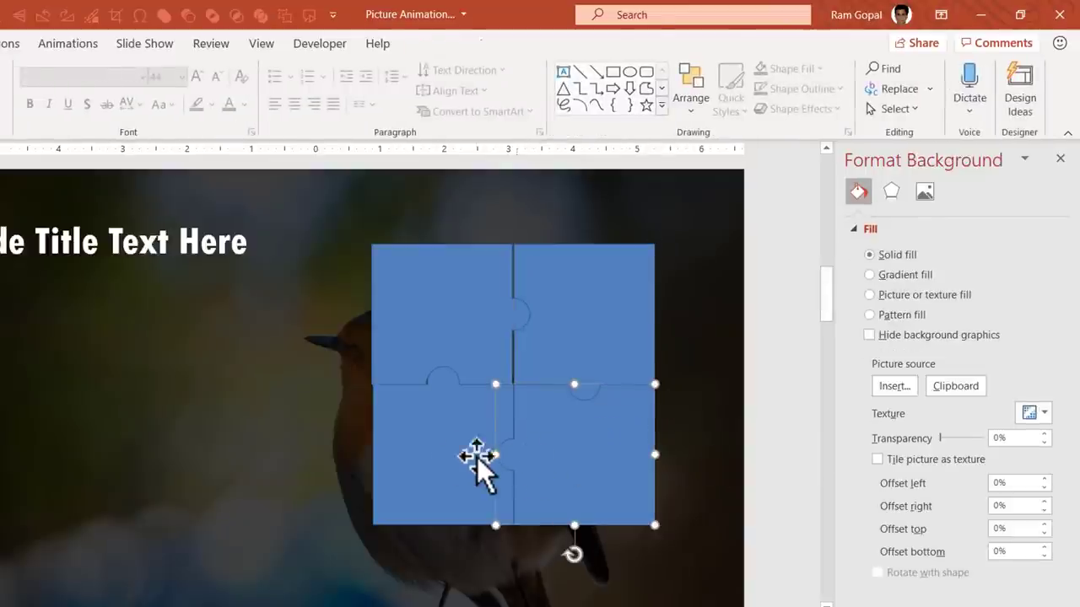
shift+click(439, 449)
click(920, 73)
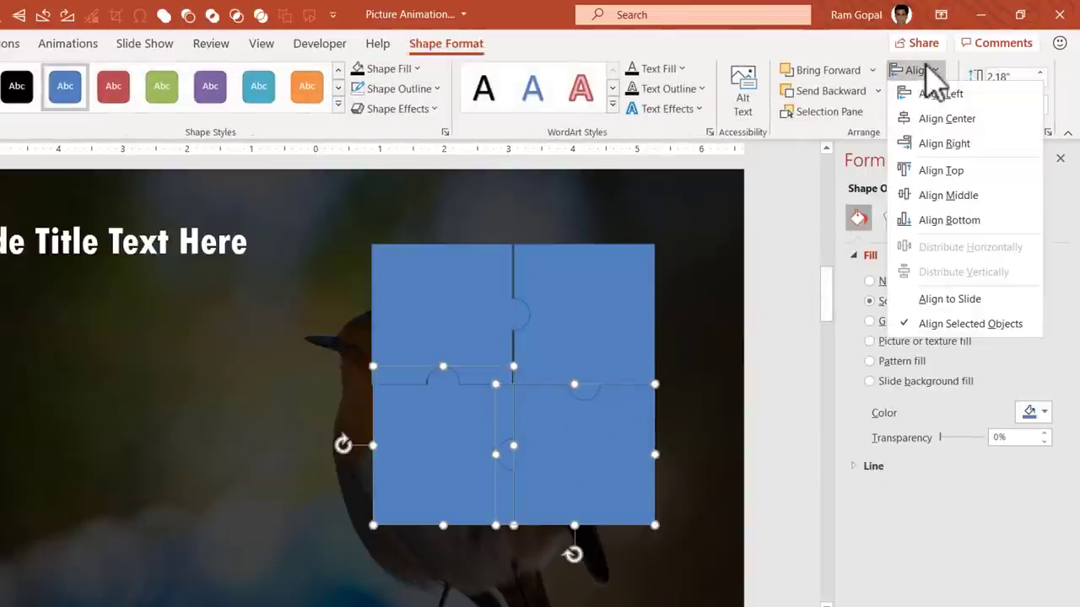
click(930, 219)
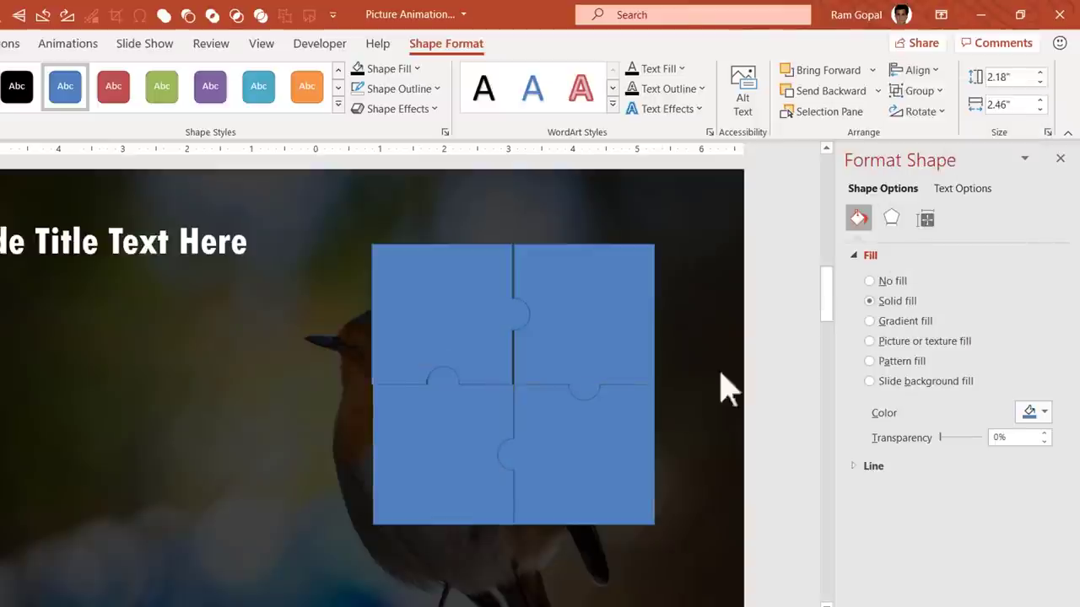
click(764, 379)
click(496, 323)
shift+click(468, 432)
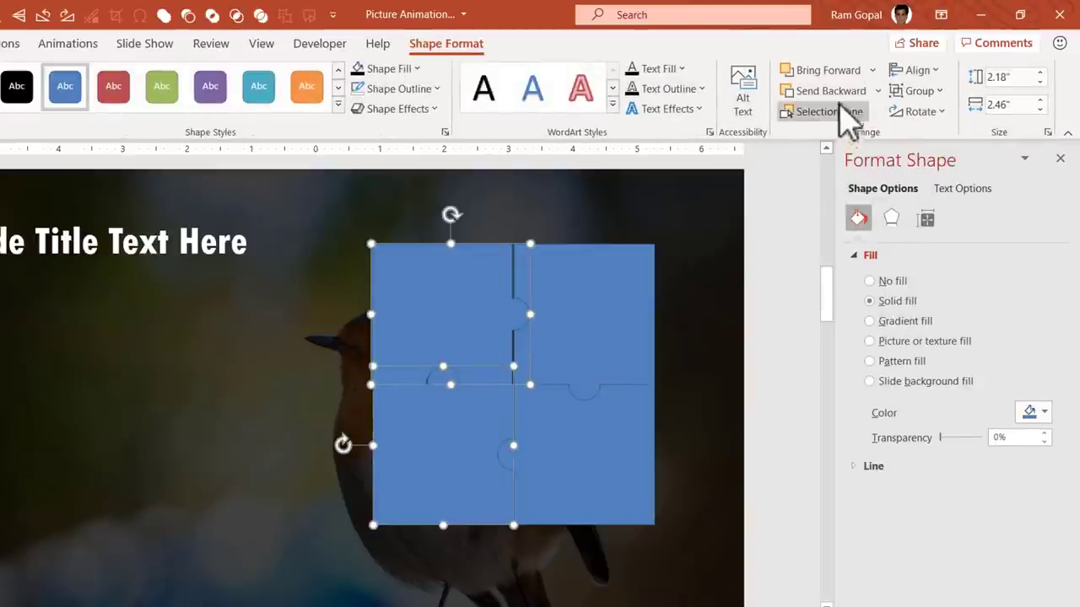
click(920, 72)
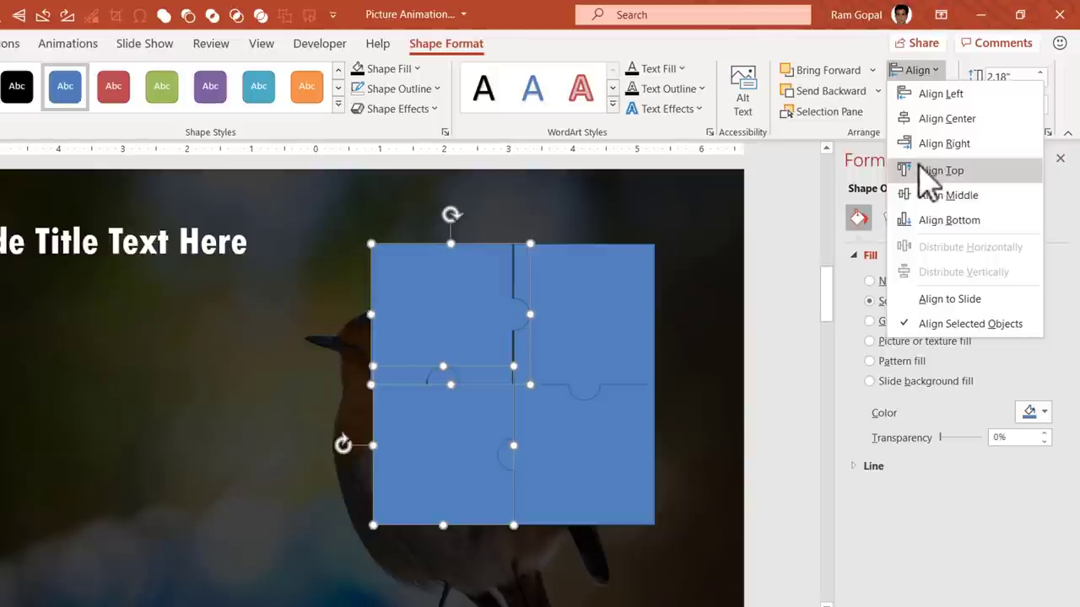
click(932, 93)
key(Escape)
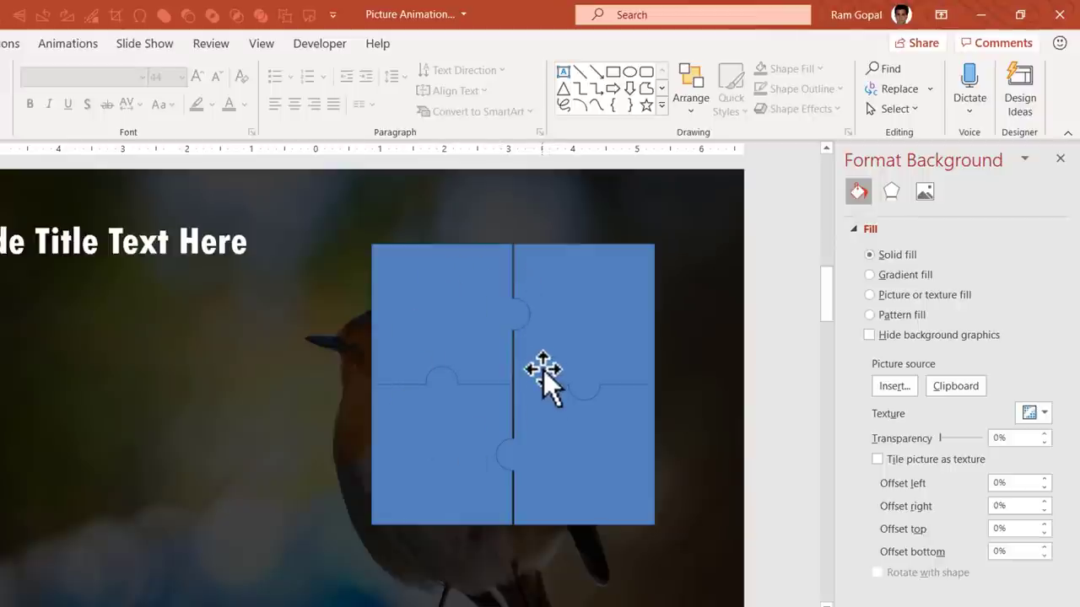
- Nudge the two right pieces slightly left to close the gap
click(555, 353)
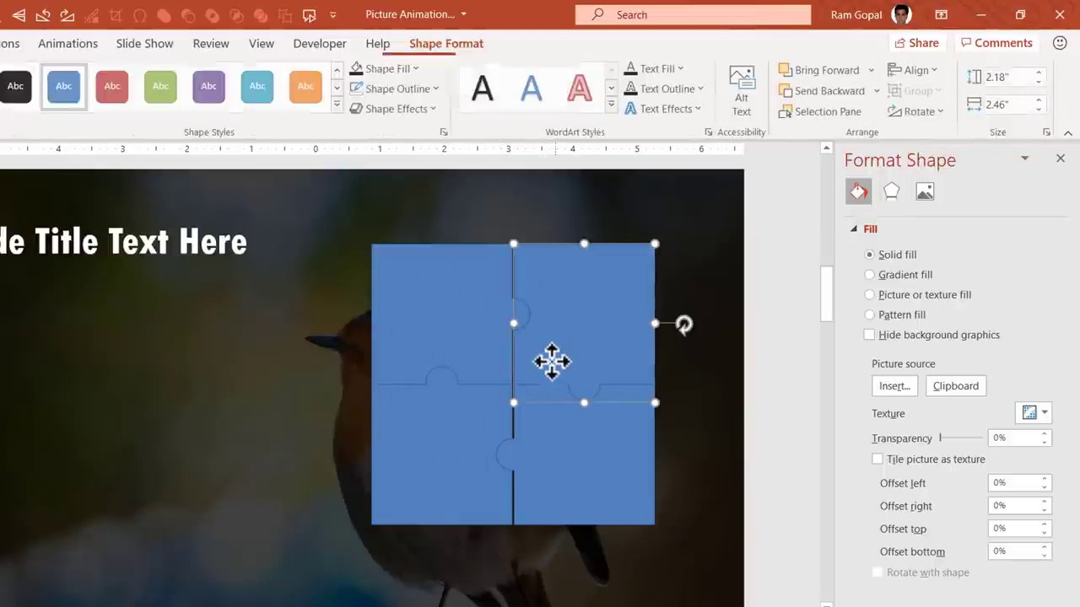
shift+click(577, 456)
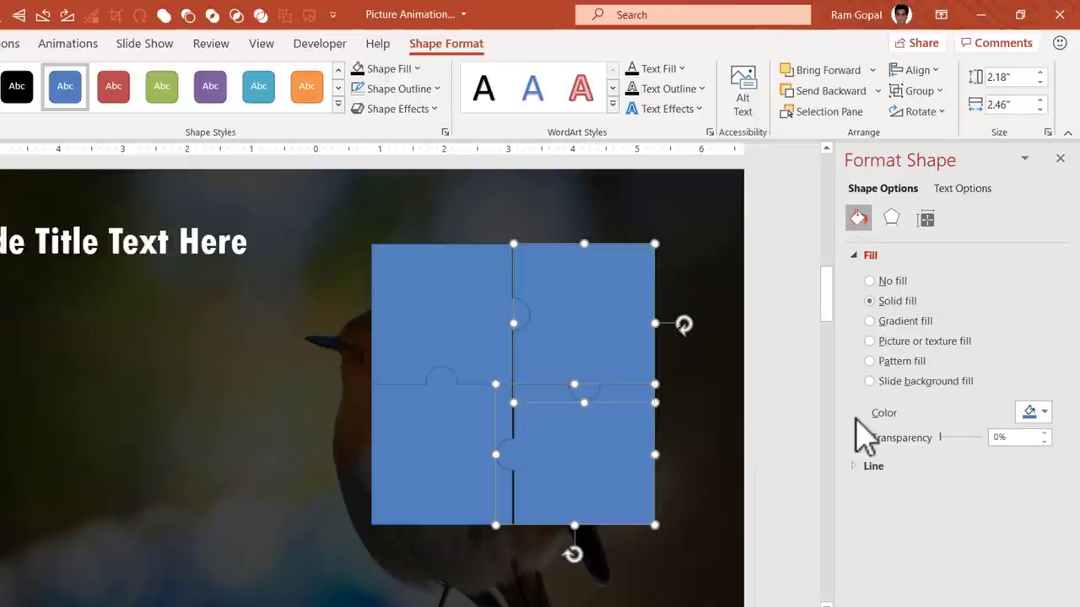
key(ctrl+Left)
key(ctrl+Left)
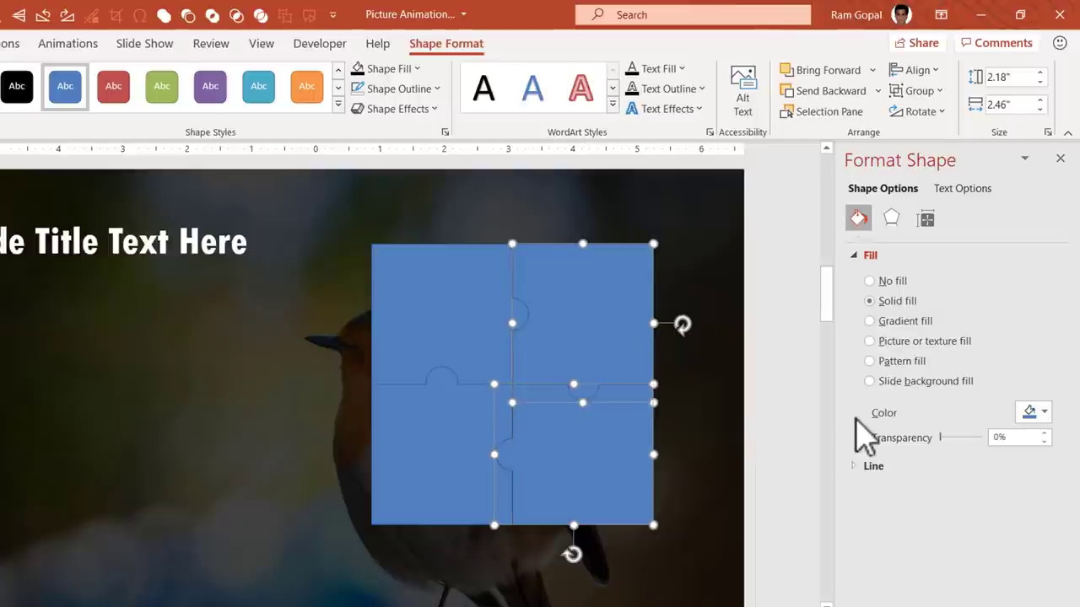
click(781, 583)
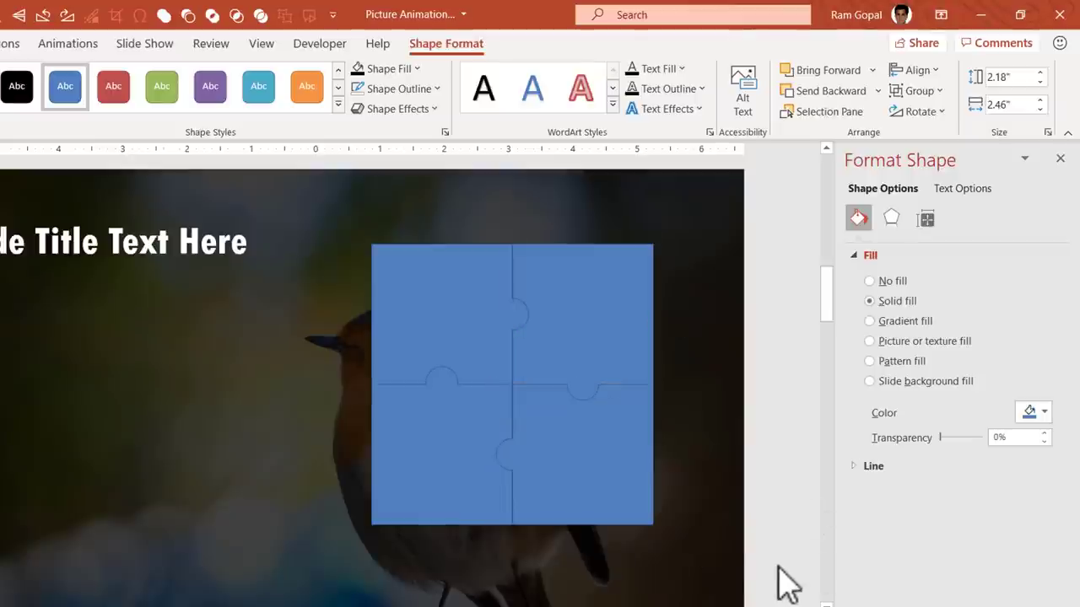
- Select all four puzzle pieces and remove their outlines
drag(762, 591, 317, 182)
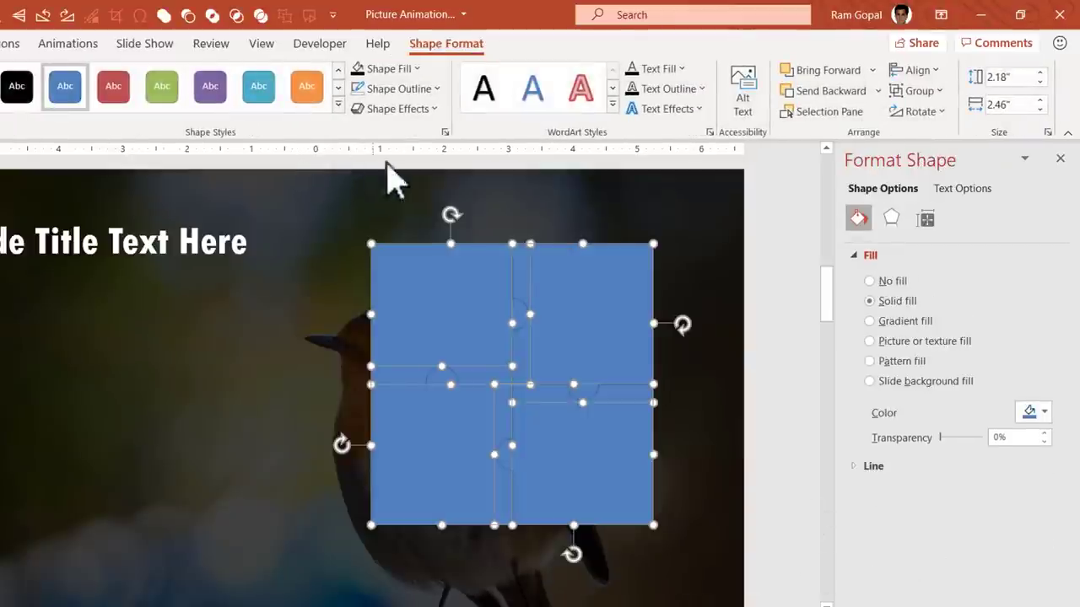
click(407, 89)
click(412, 327)
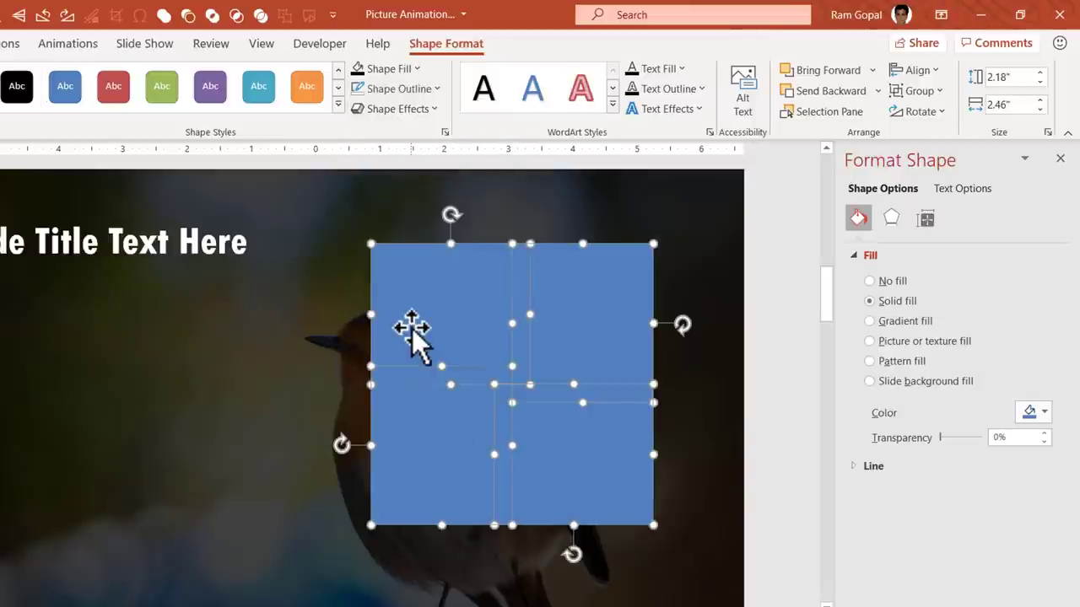
- Give all four pieces a Relaxed Inset top bevel in the 3-D Format settings
click(892, 220)
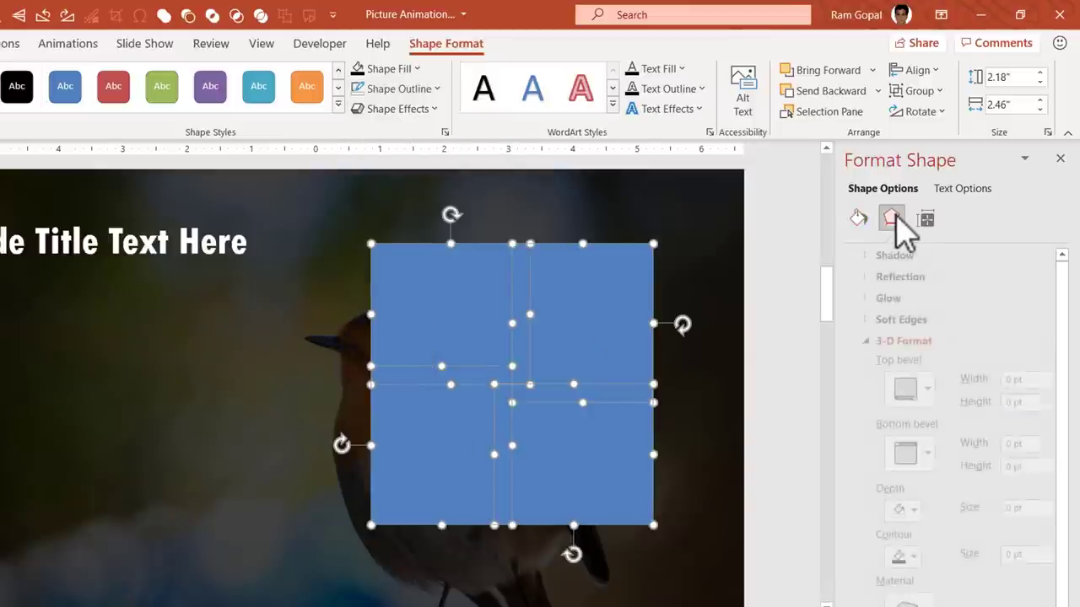
click(893, 393)
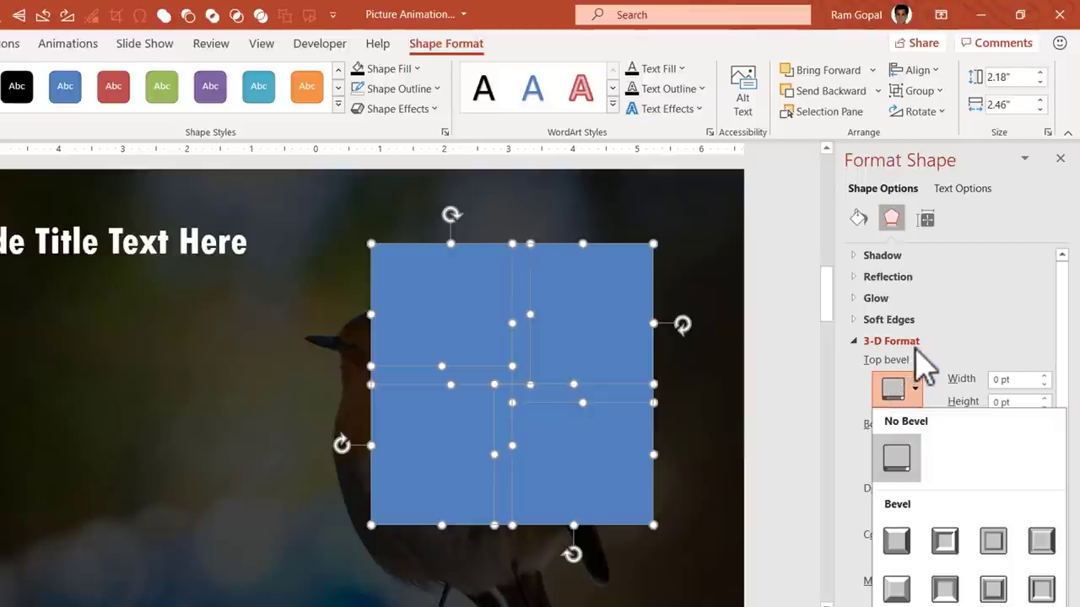
click(945, 542)
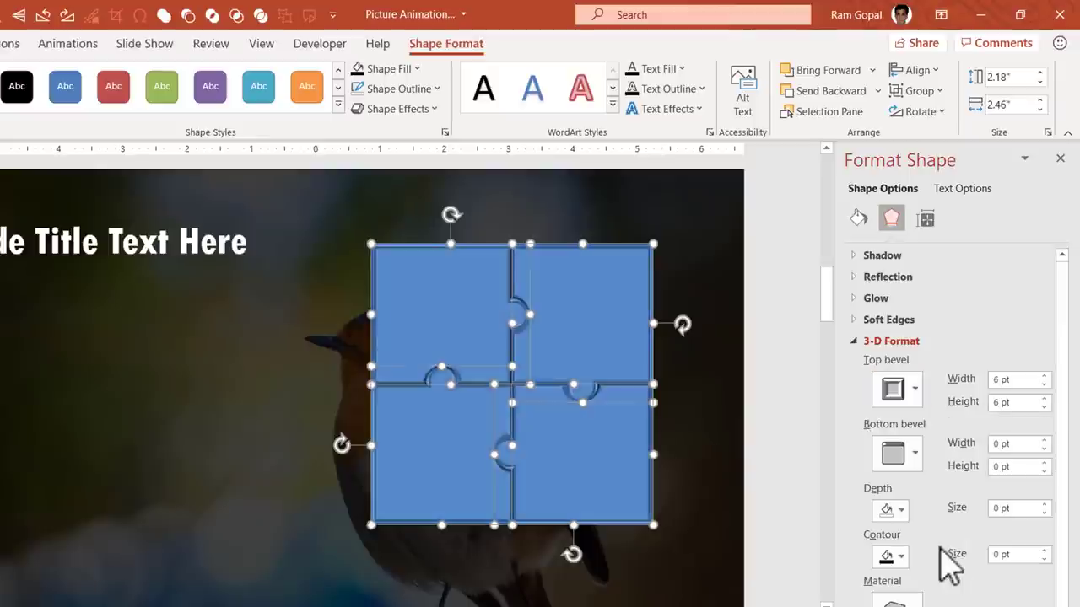
click(777, 454)
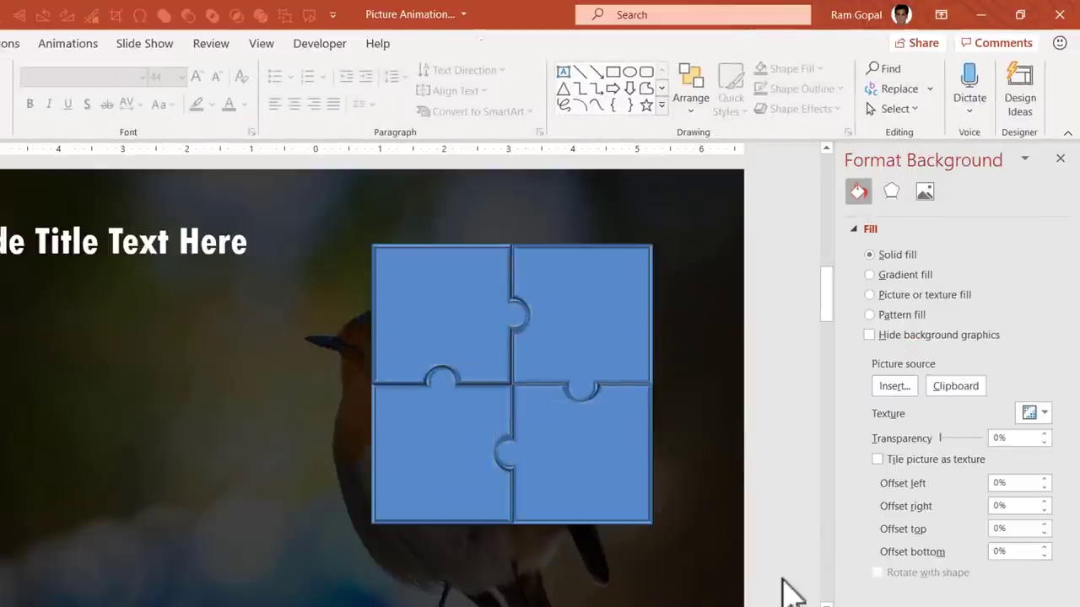
drag(777, 596, 321, 210)
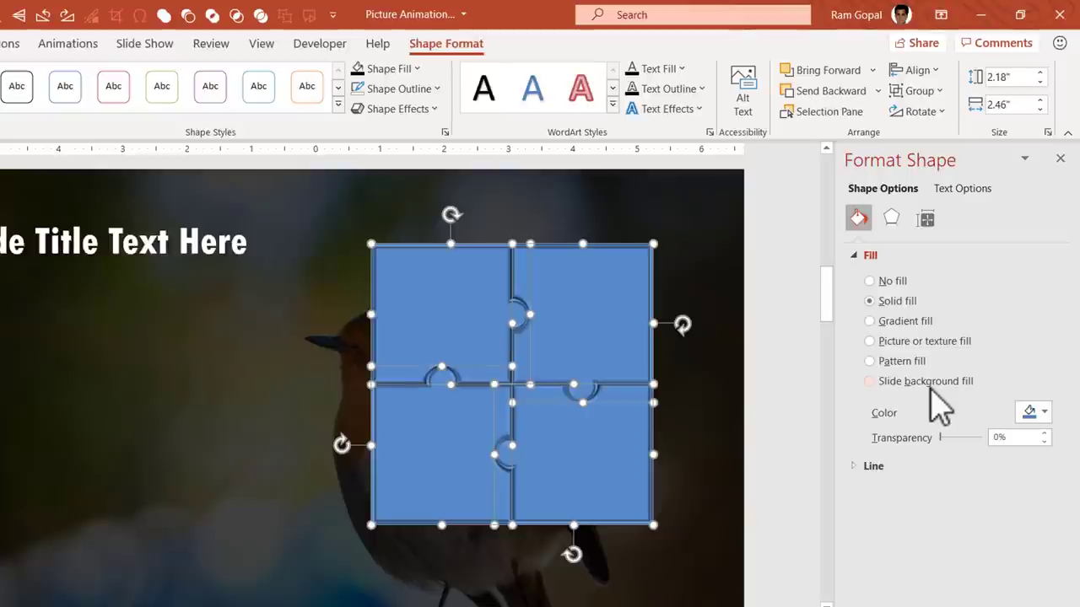
- Fill the pieces with the slide background and move the puzzle left and down over the robin
click(873, 384)
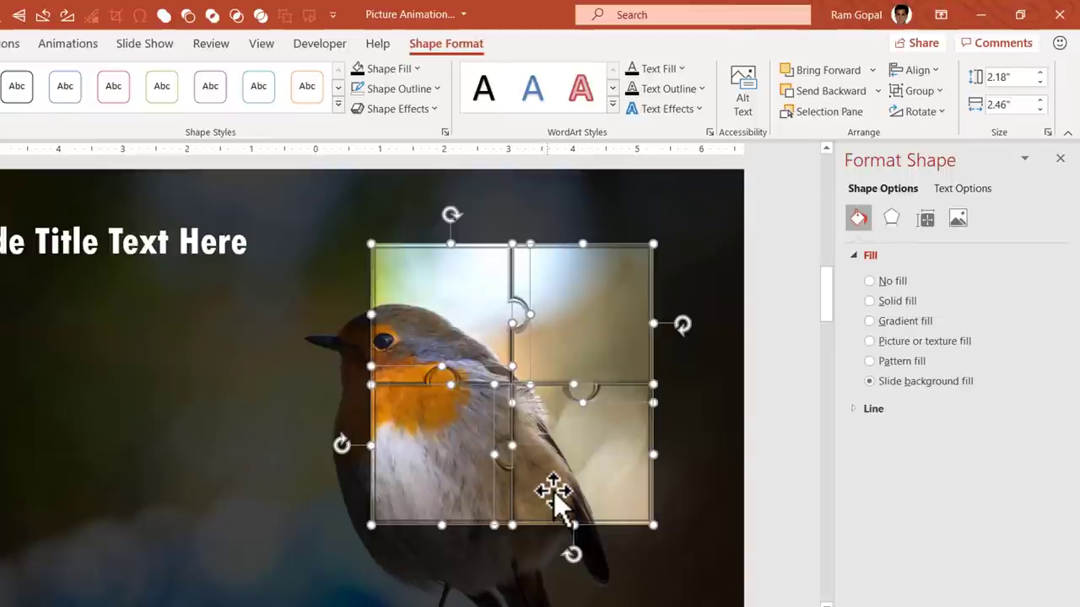
drag(554, 330, 482, 381)
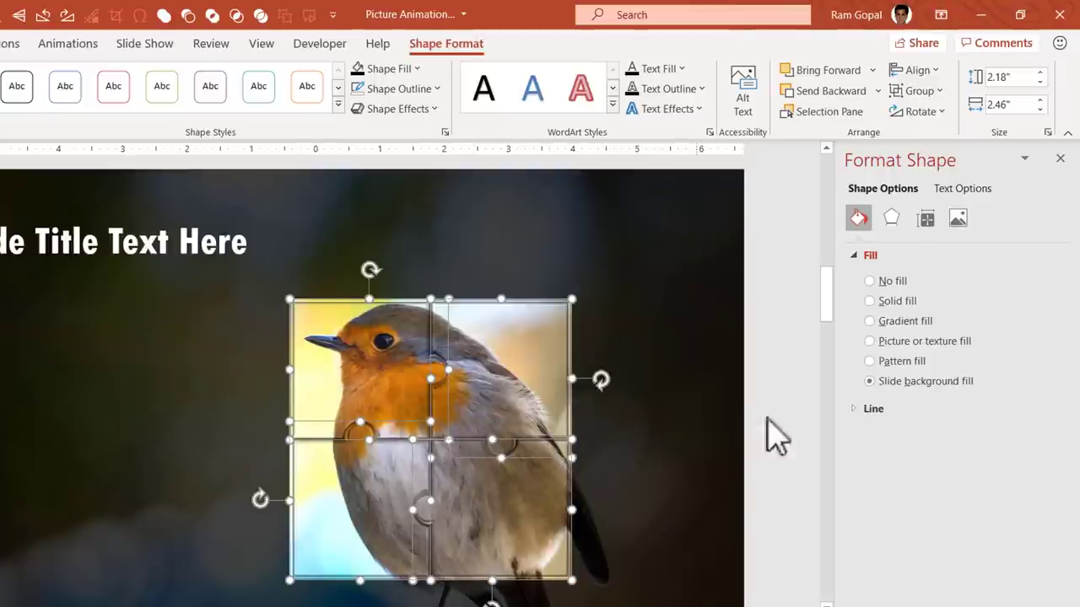
click(783, 386)
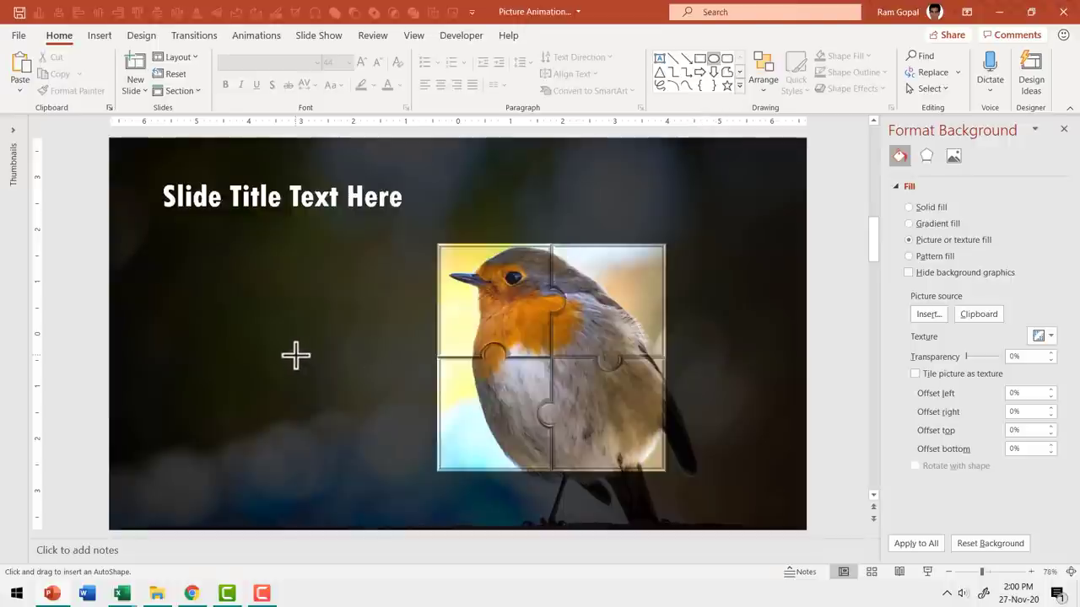
- Draw a small circle at upper left with slide background fill, no outline and a bevel preset
drag(169, 258, 207, 310)
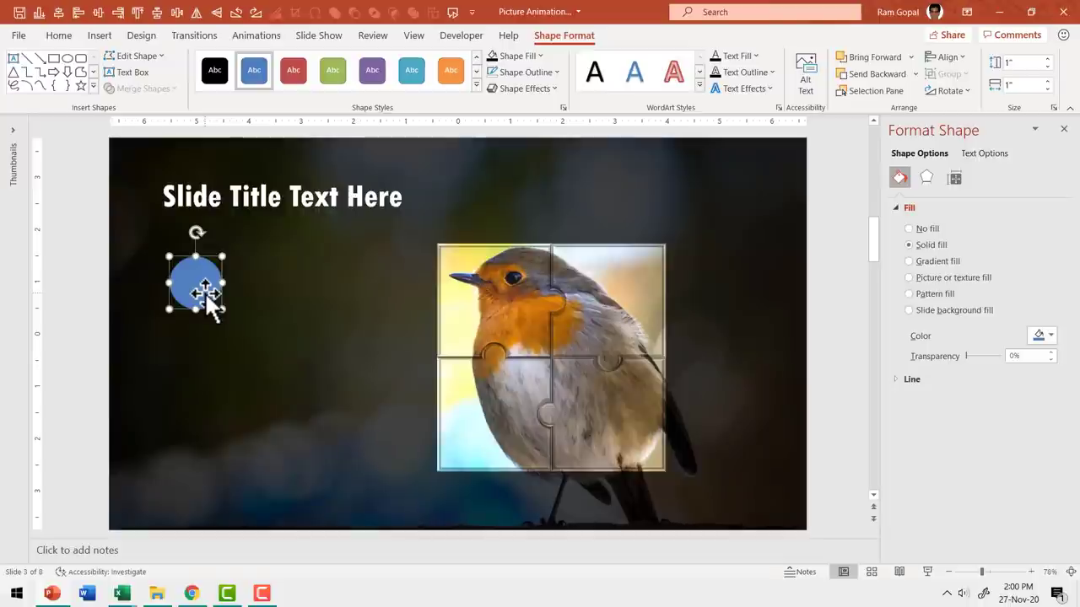
click(913, 311)
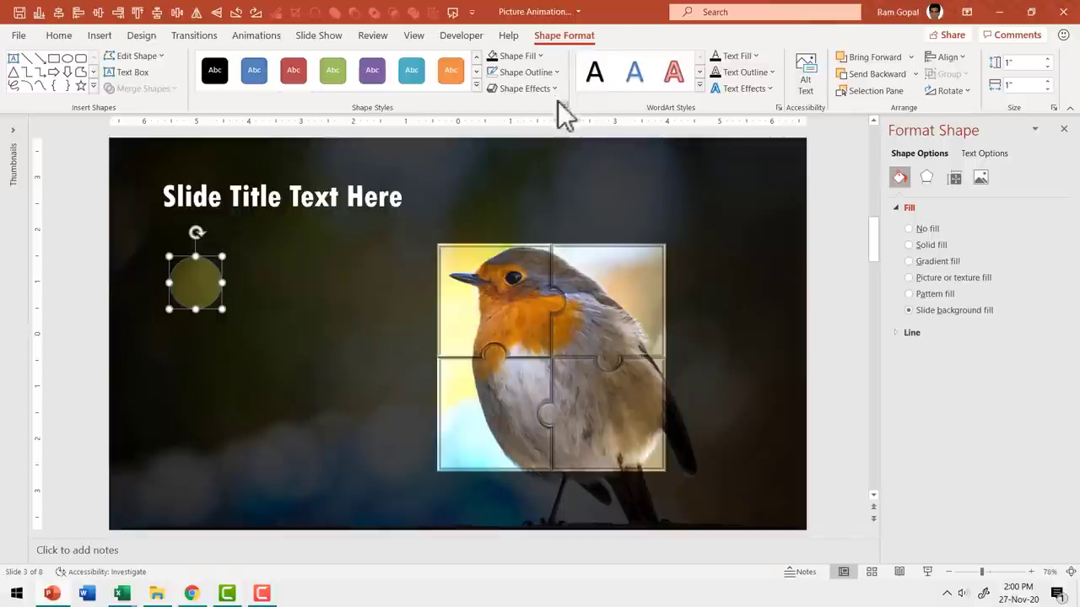
click(540, 74)
click(527, 268)
click(517, 88)
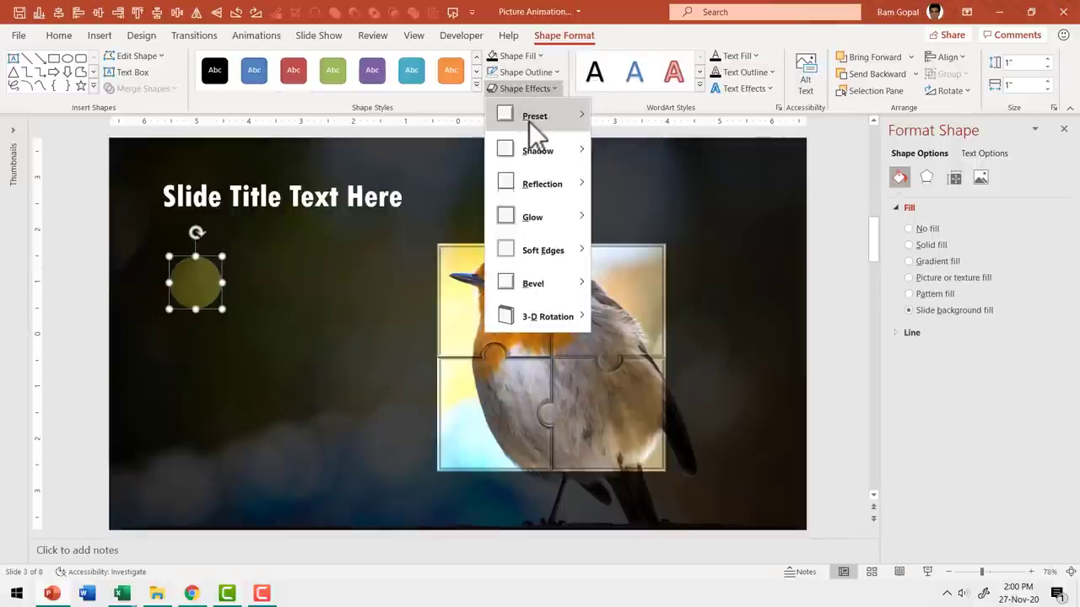
mouse_move(531, 120)
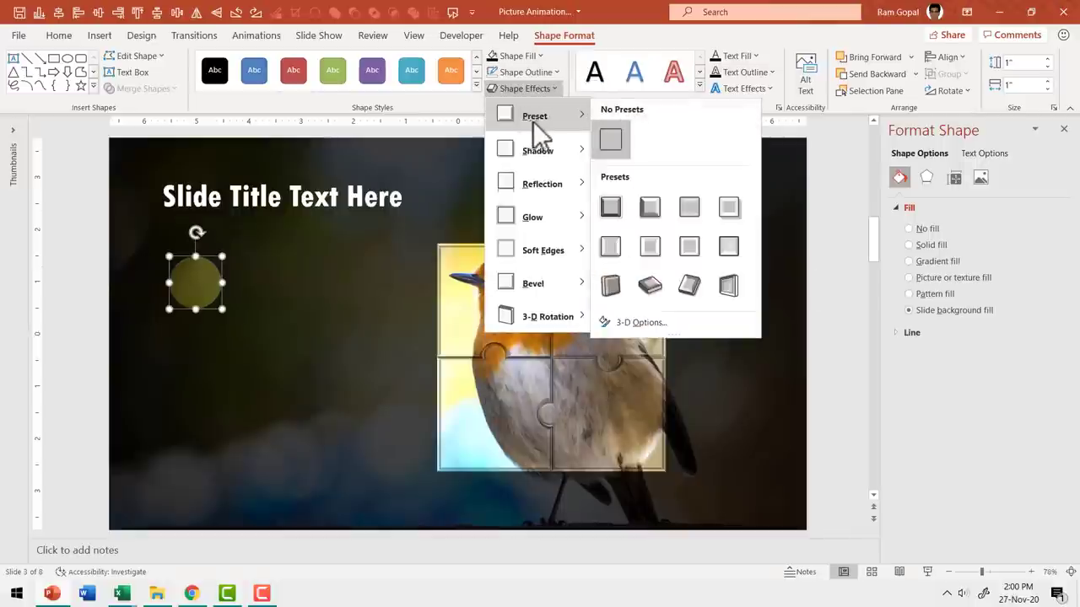
click(730, 213)
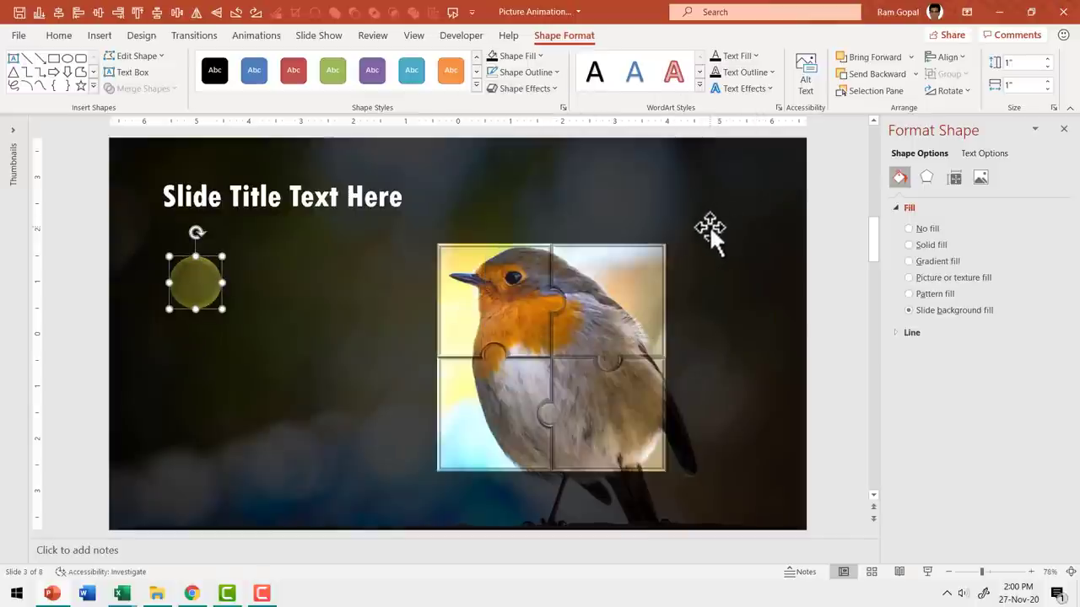
- Type 1 in the circle and format it in enlarged Tw Cen MT Condensed Extra Bold
text(1)
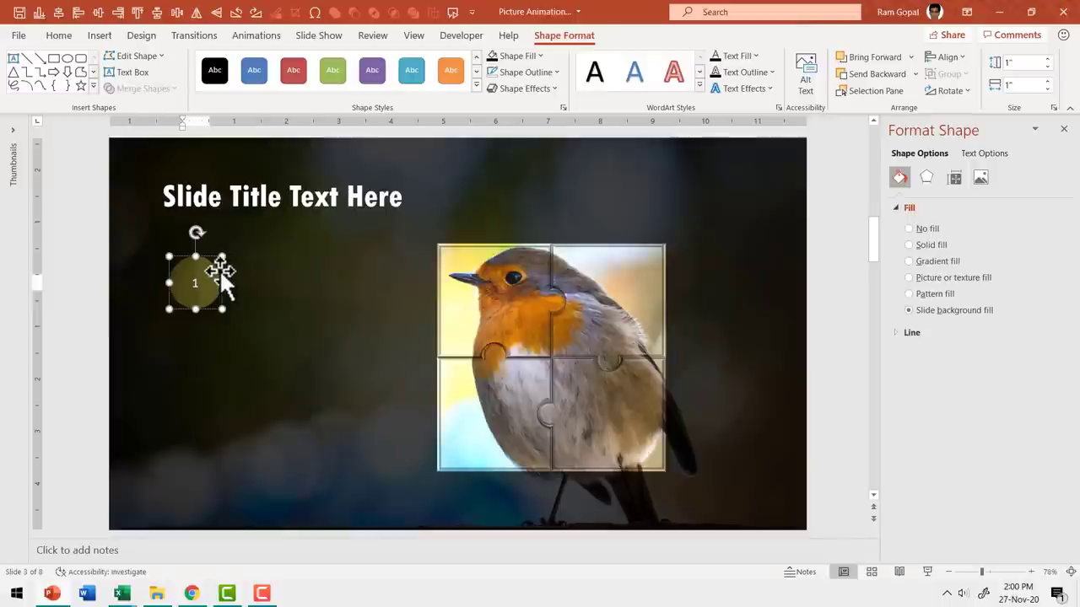
key(Escape)
click(56, 35)
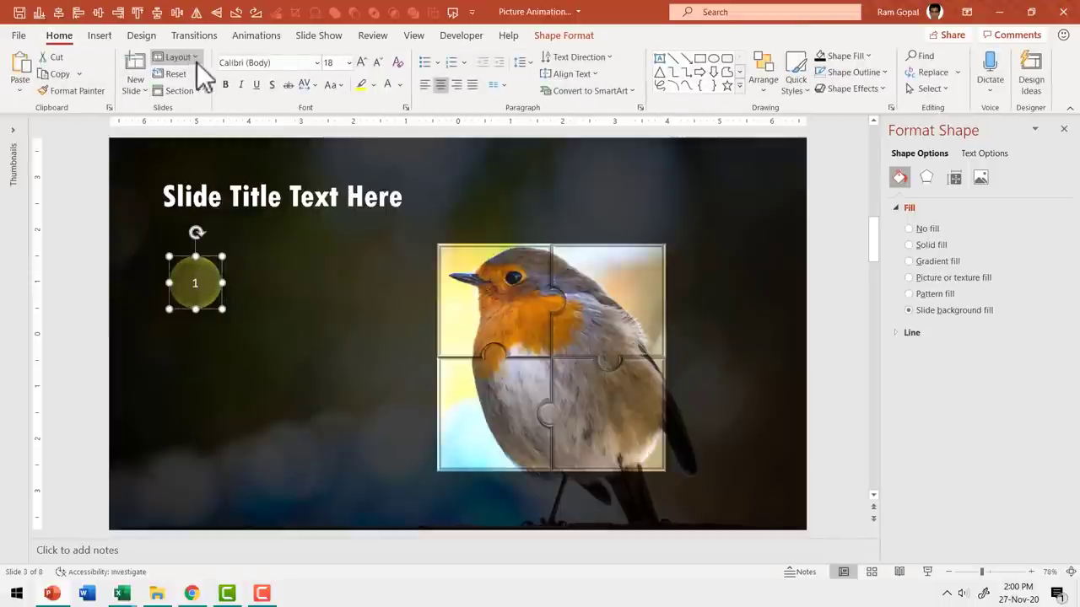
click(318, 63)
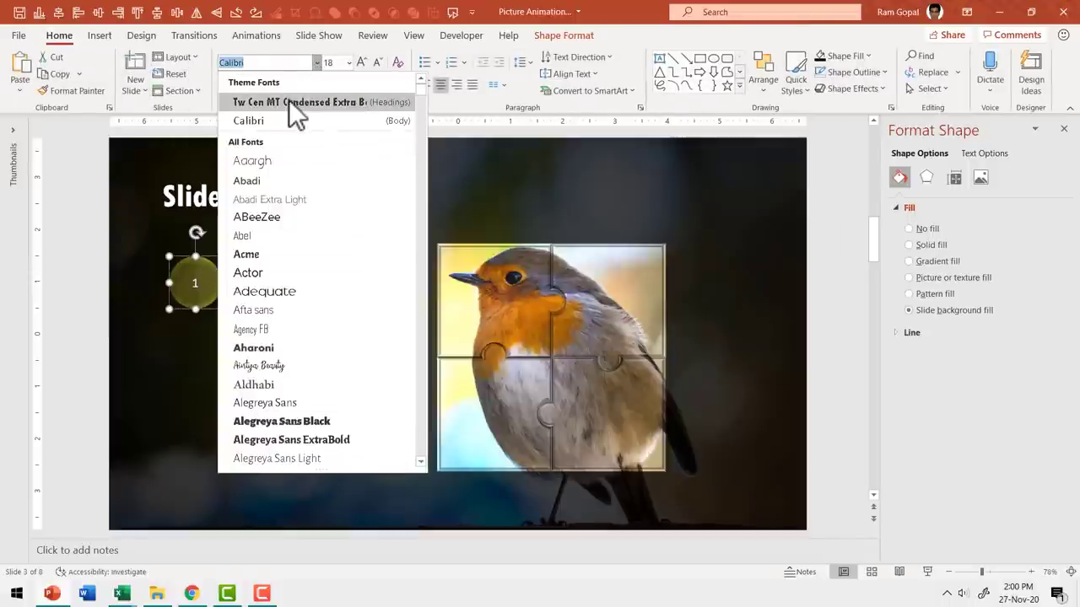
click(289, 101)
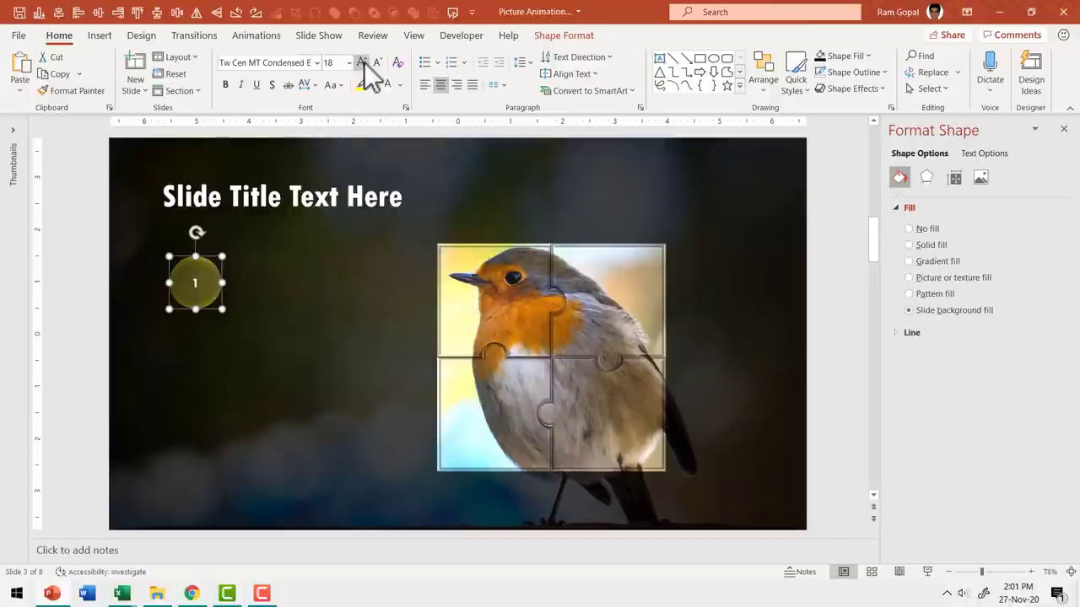
click(364, 62)
click(364, 61)
click(363, 61)
click(363, 62)
click(364, 61)
click(830, 270)
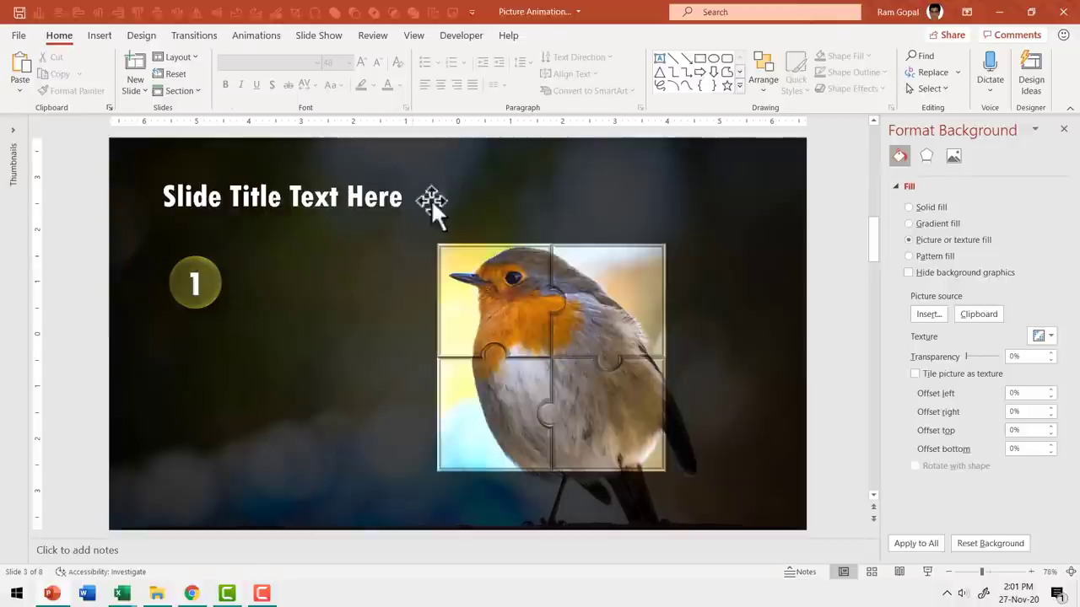
- Add a text box reading 'You can replace this sample text' at font size 20
click(659, 58)
click(811, 221)
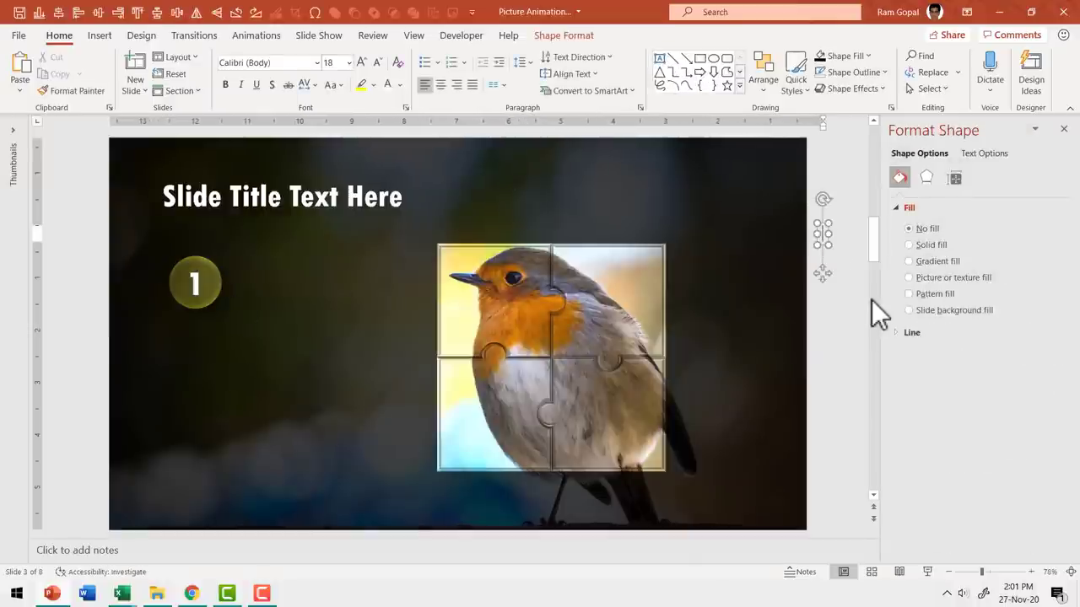
text(You)
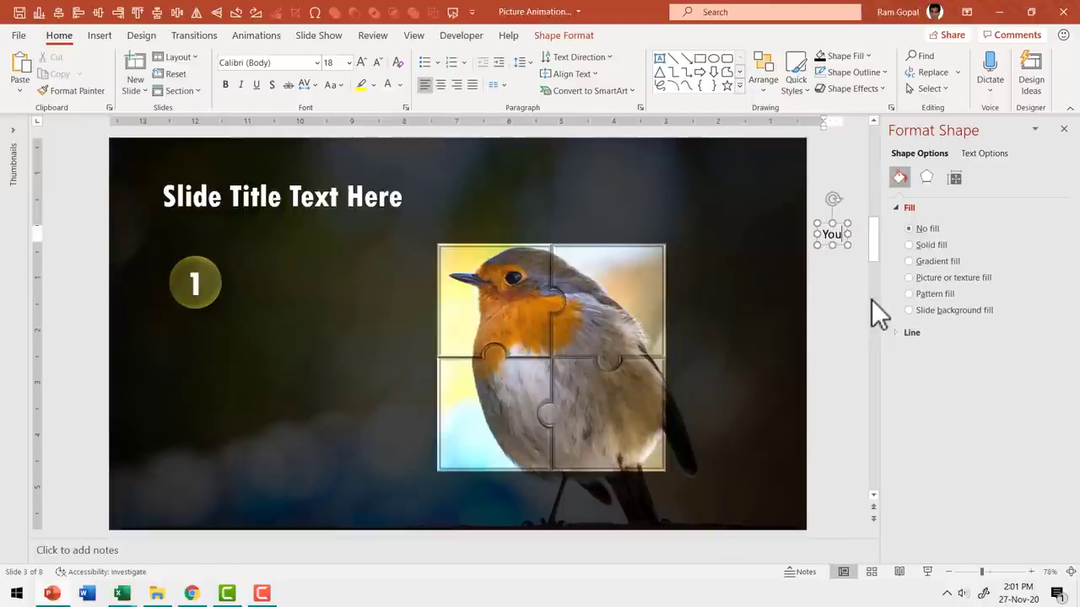
text( can re)
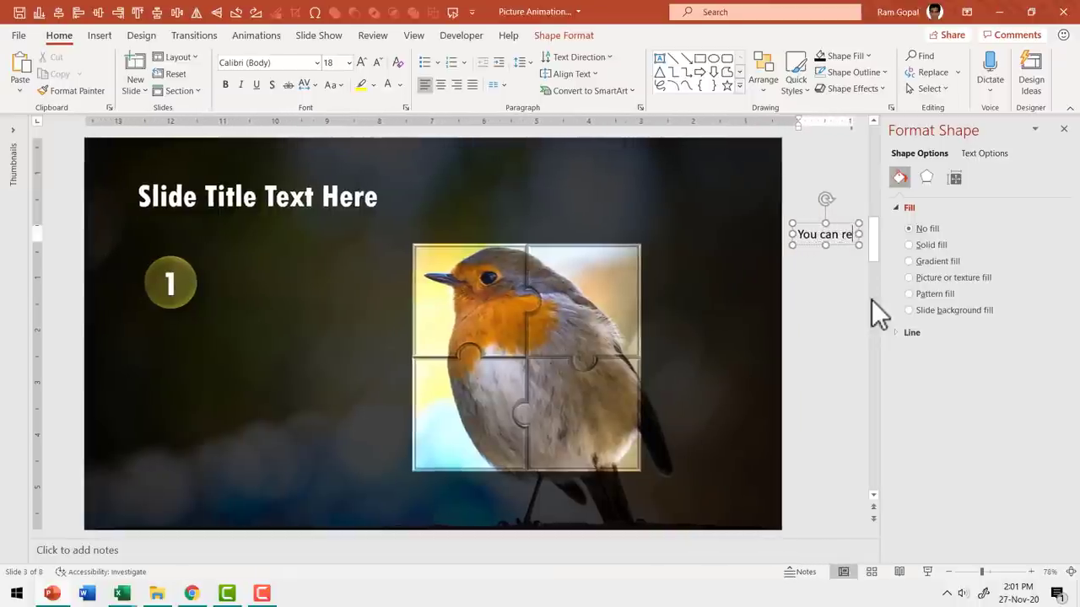
text(place this sample text)
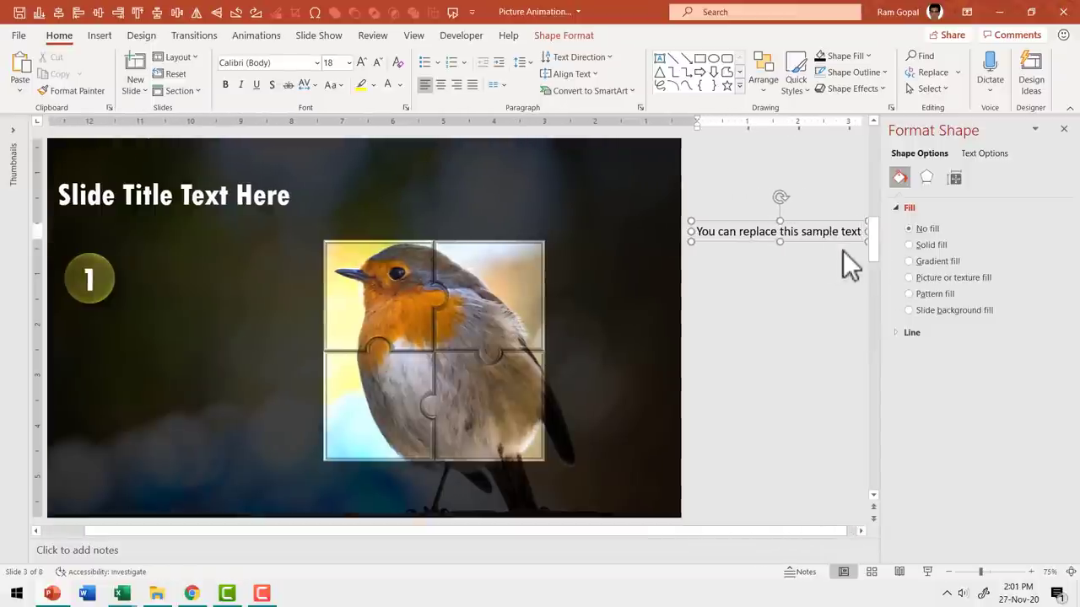
click(825, 223)
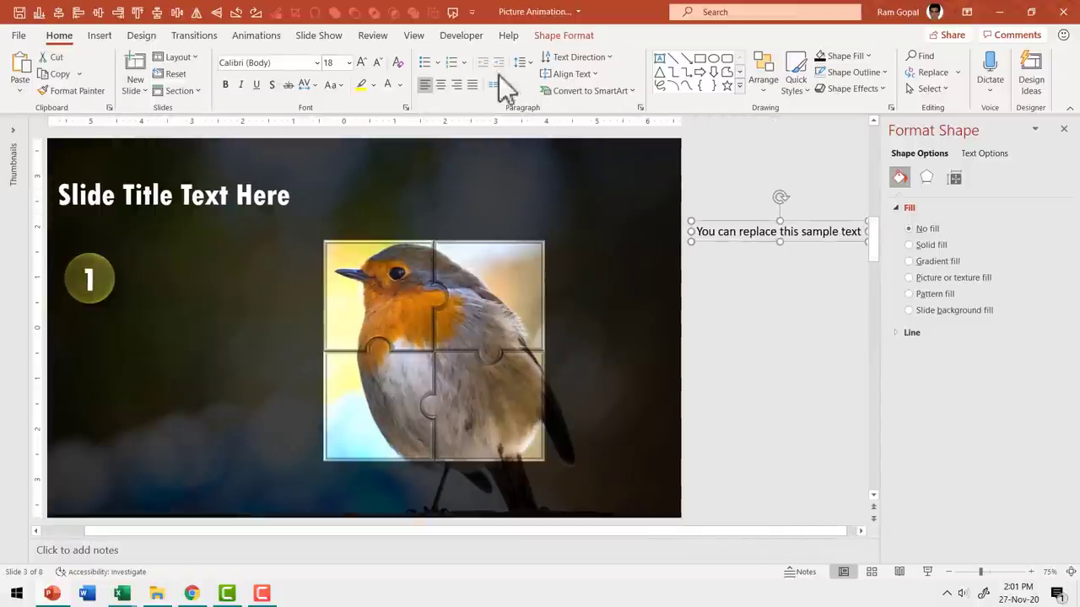
click(360, 62)
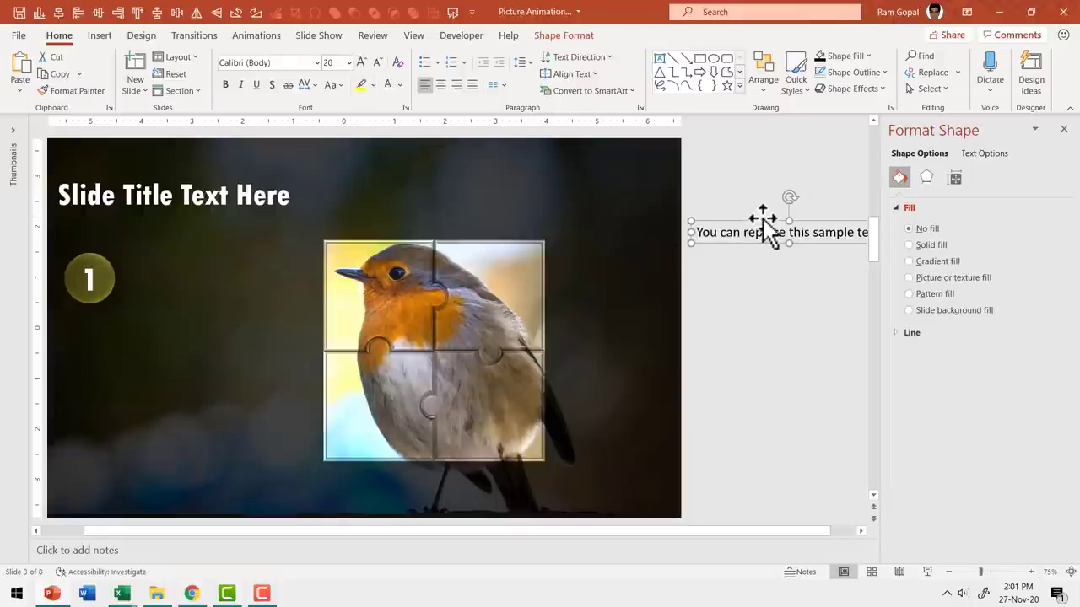
- Position the caption beside the 1 badge and make its text white
drag(763, 226, 196, 275)
drag(306, 274, 306, 268)
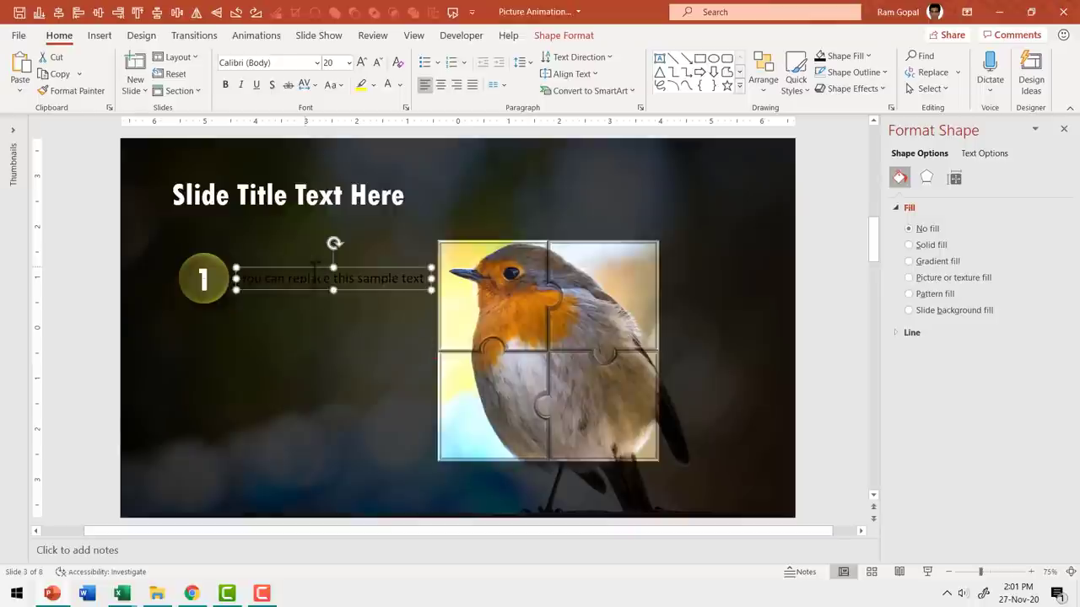
click(387, 85)
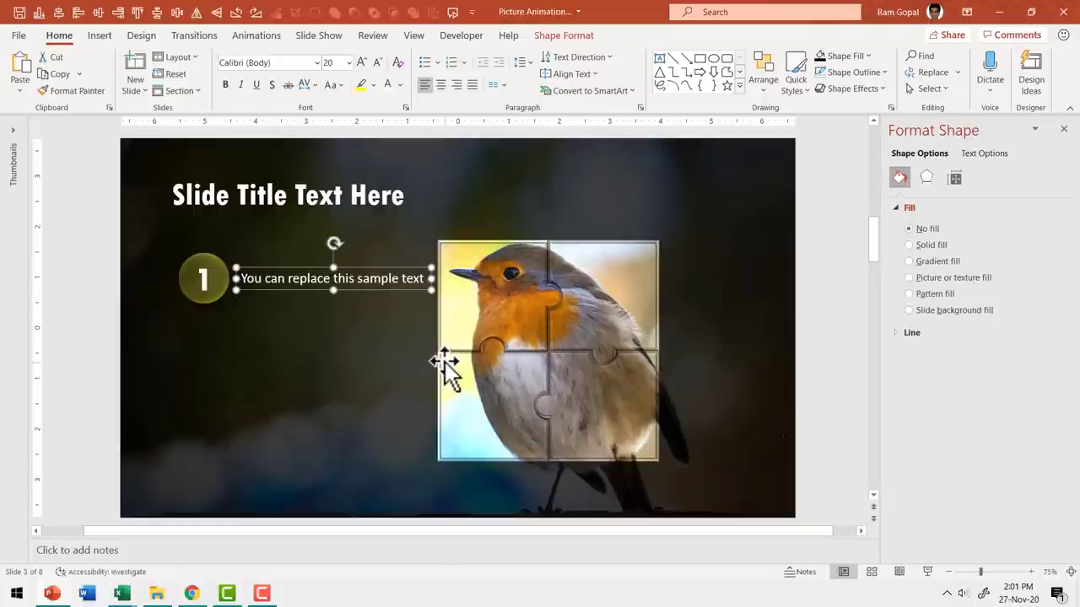
click(133, 312)
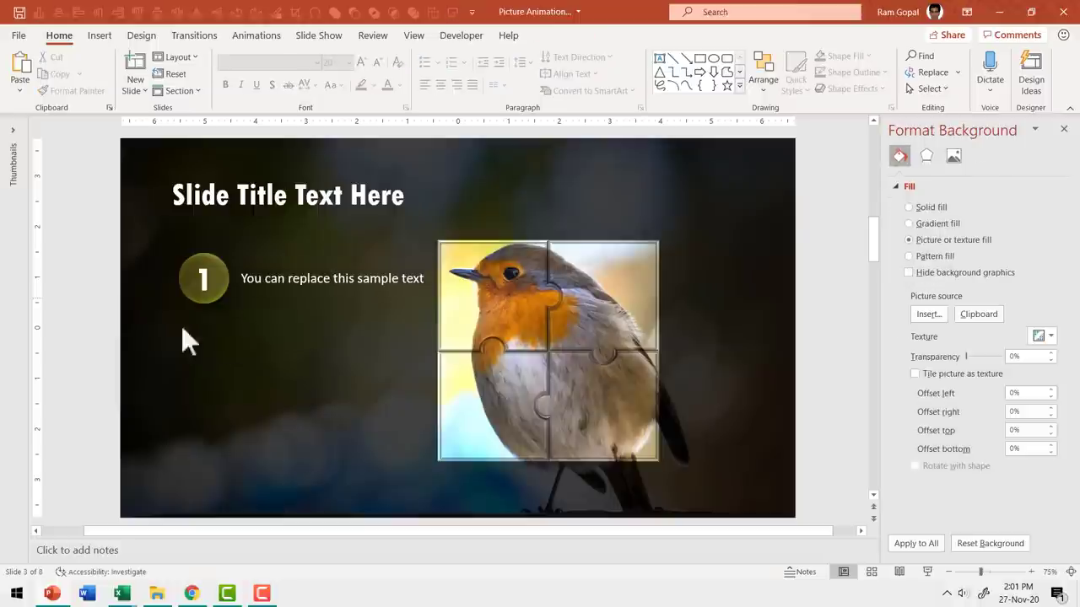
- Apply a Fly In entrance from the Top-Left to the top-left puzzle piece
click(498, 272)
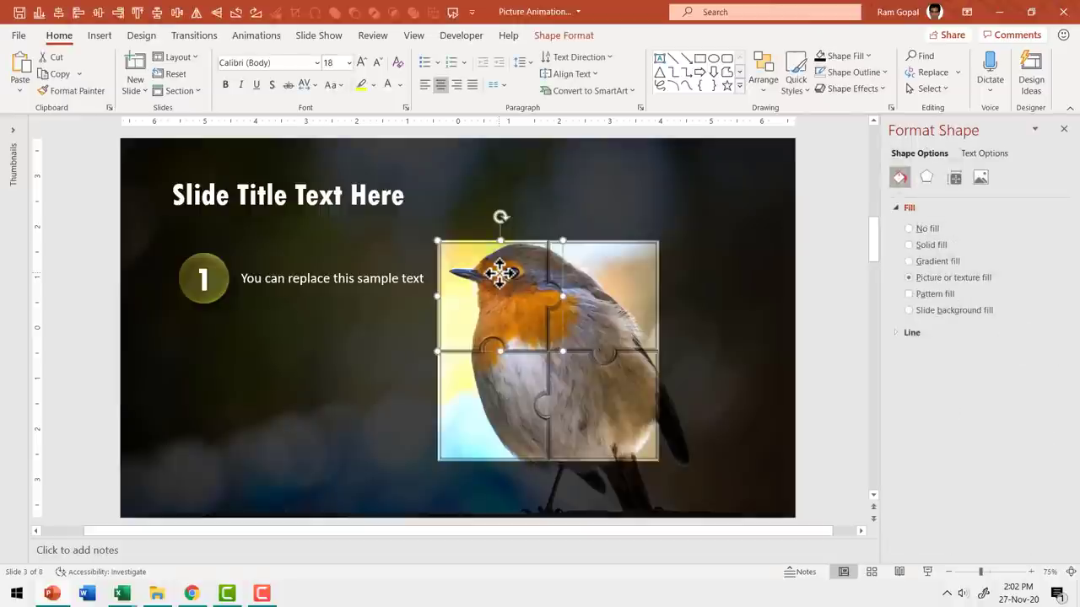
click(256, 34)
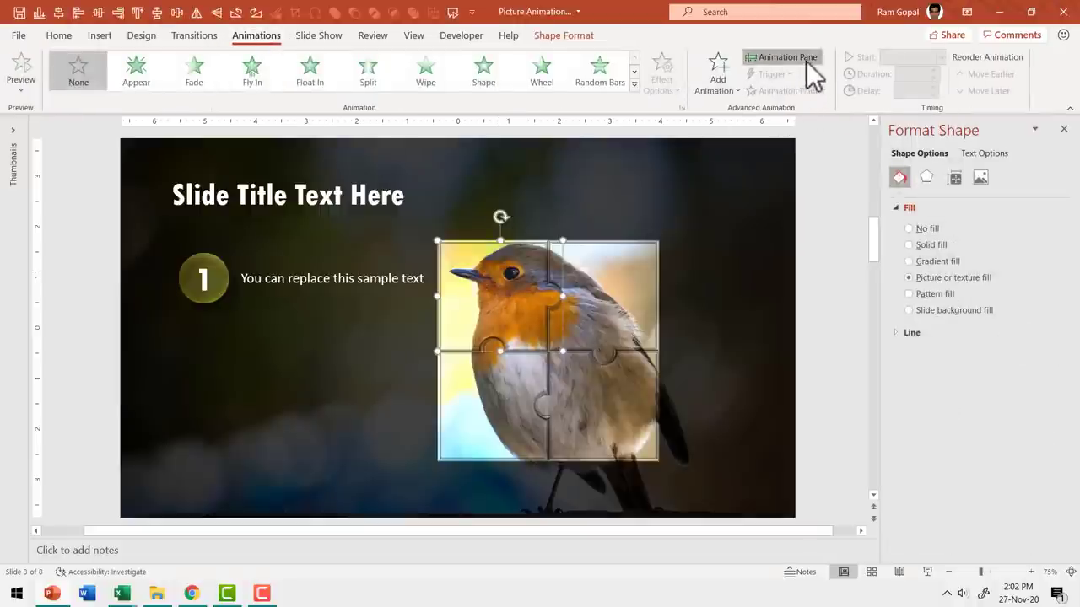
click(800, 57)
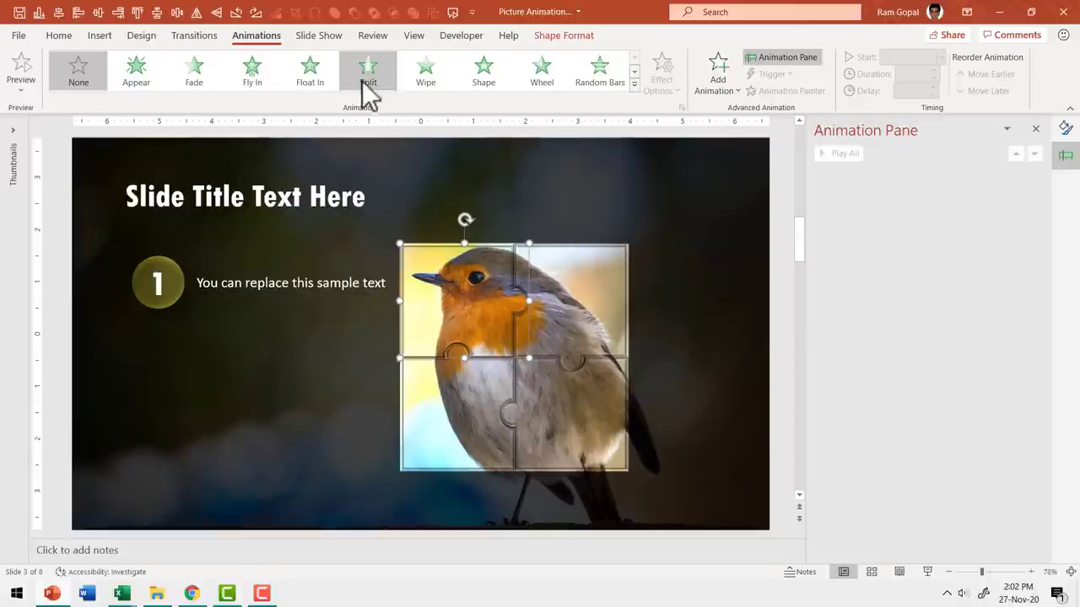
click(268, 83)
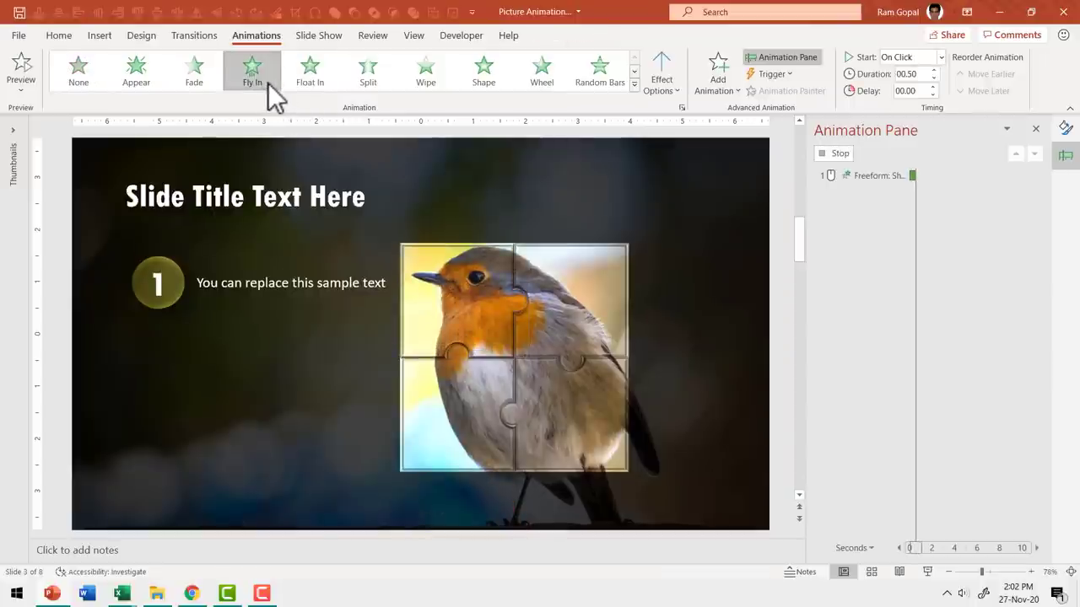
click(666, 82)
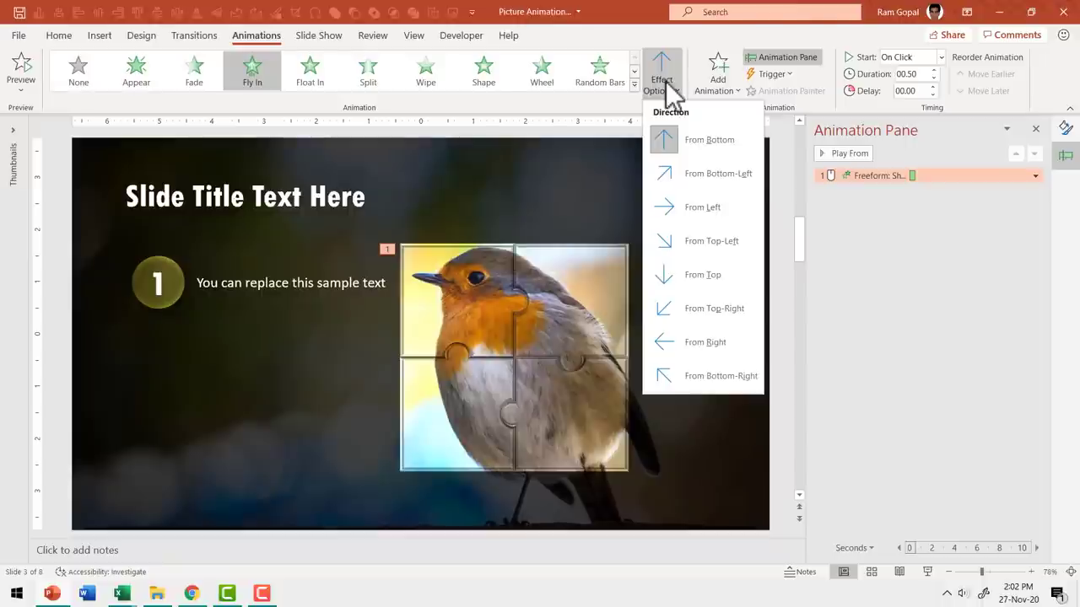
click(708, 249)
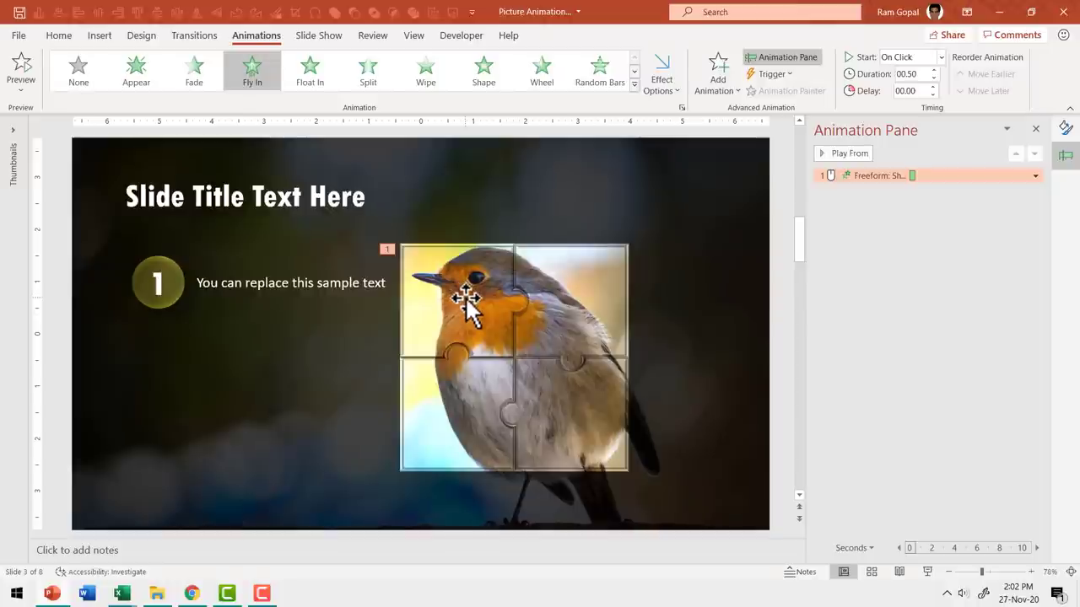
click(720, 75)
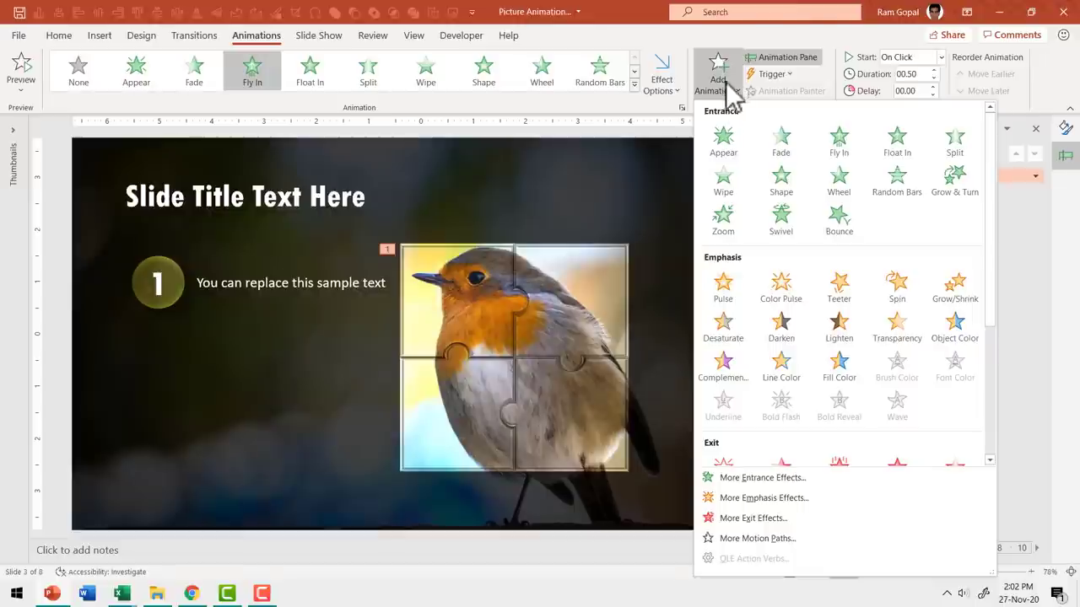
- Add a 0.5-second Spin starting With Previous to the top-left piece, then preview the animations
click(897, 287)
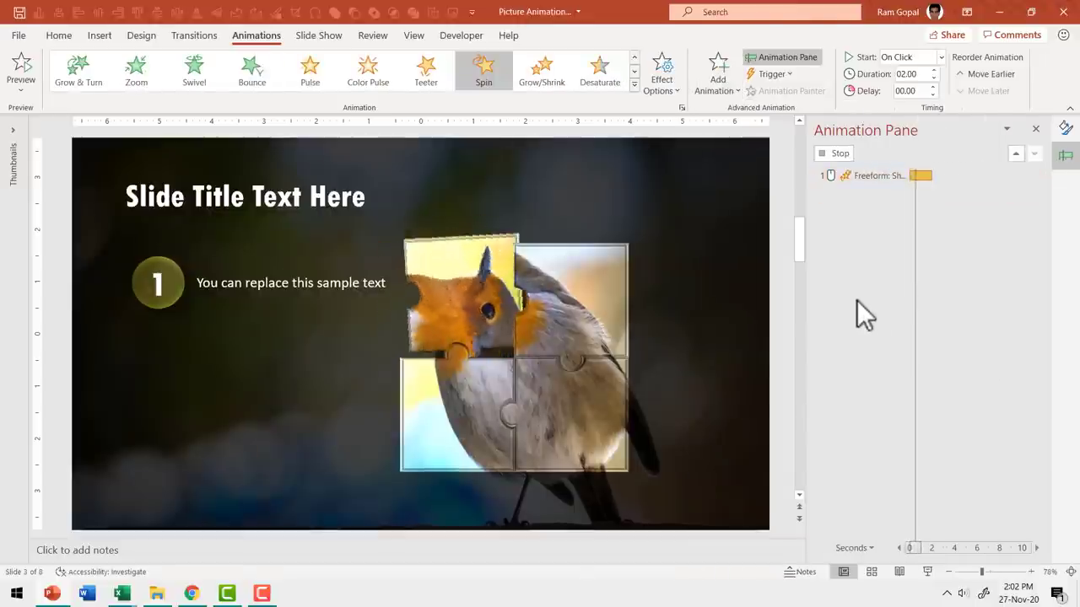
click(916, 57)
click(912, 89)
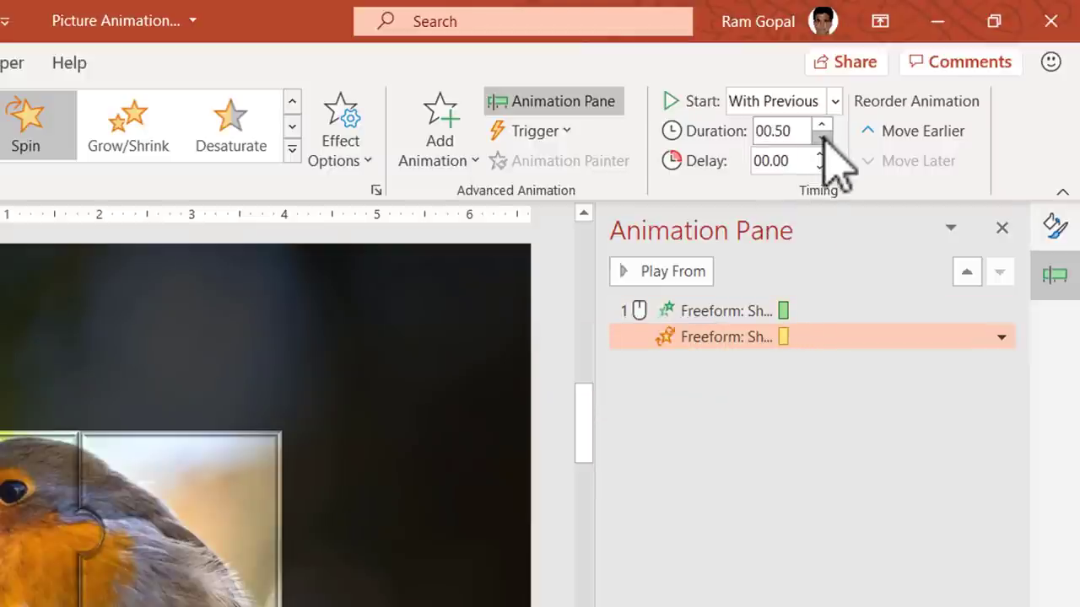
click(675, 311)
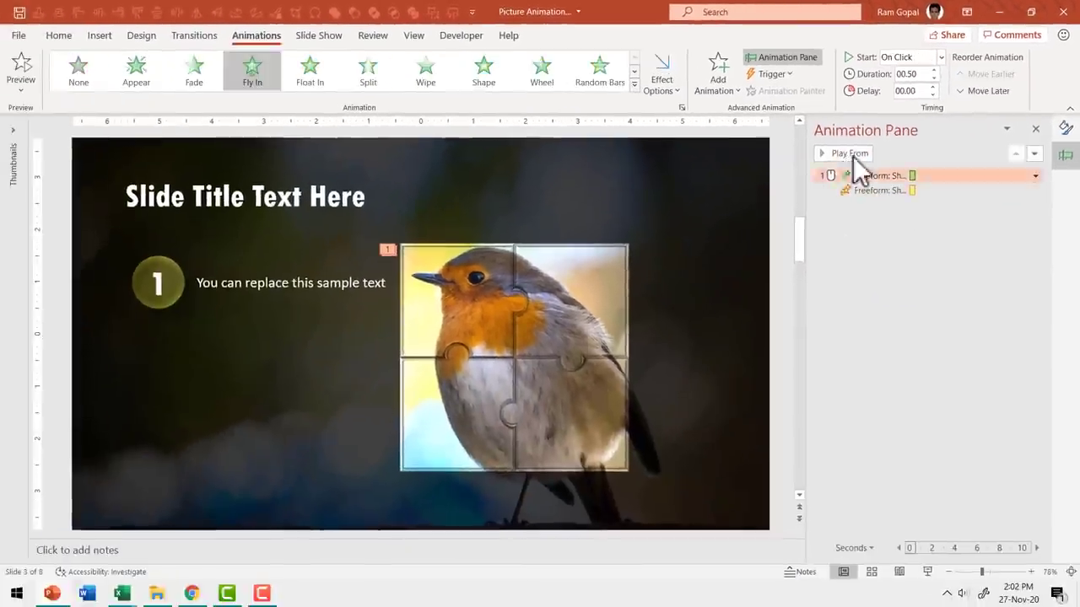
click(854, 152)
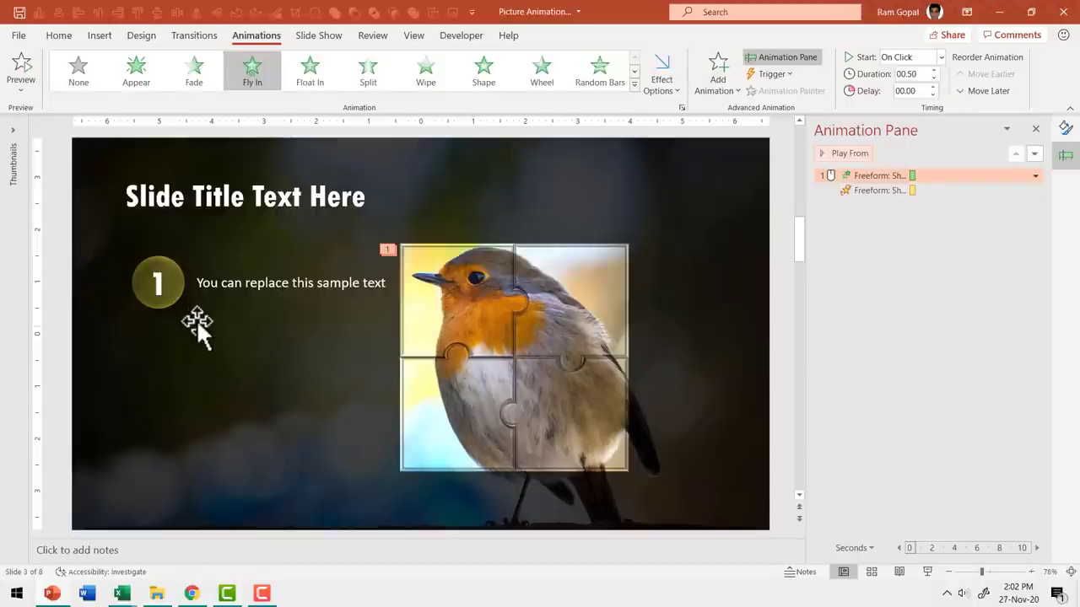
- Give badge 1 a Fade entrance starting After Previous
click(182, 280)
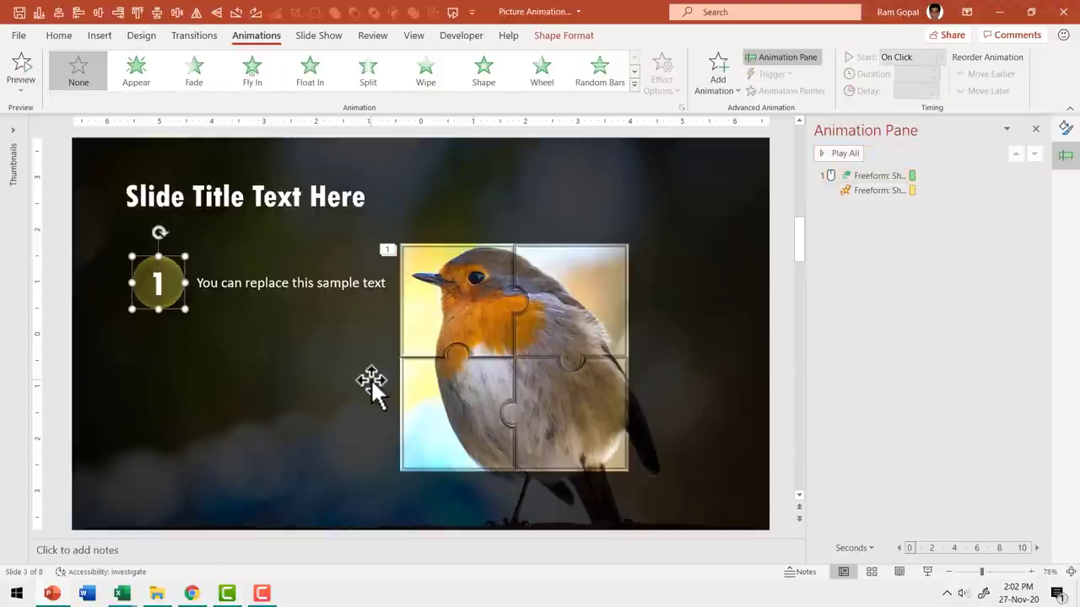
click(196, 74)
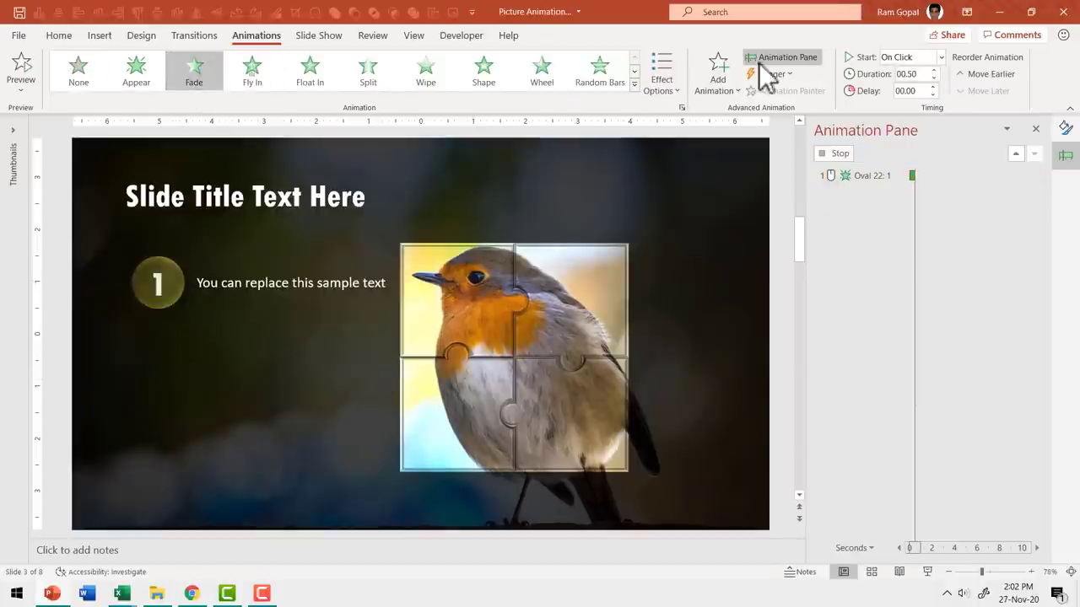
click(911, 57)
click(904, 115)
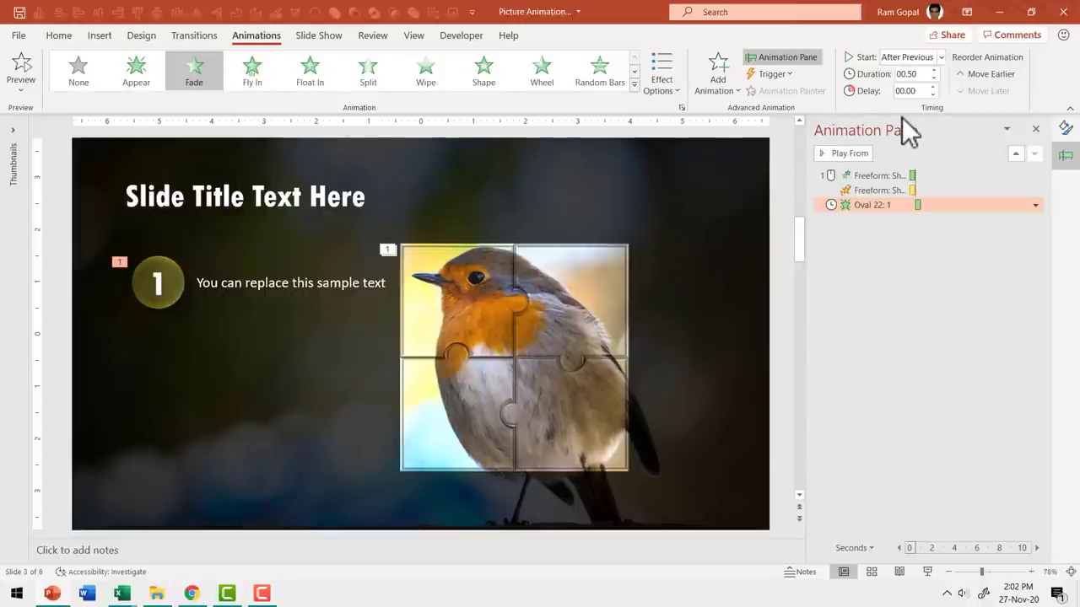
- Give the caption a Wipe From Left starting After Previous, then preview from the start
click(270, 290)
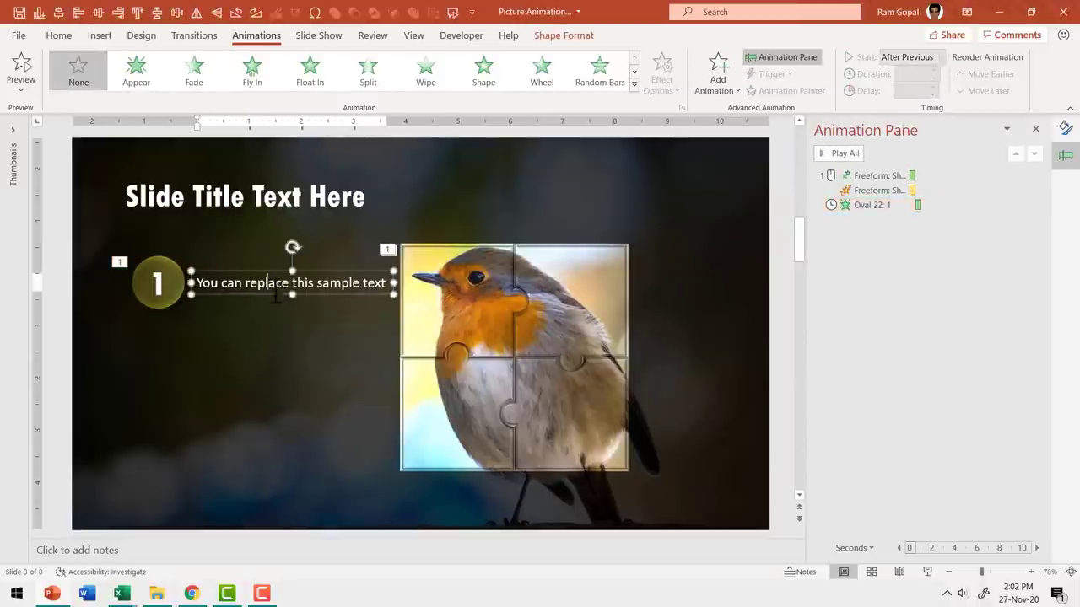
click(432, 84)
click(661, 75)
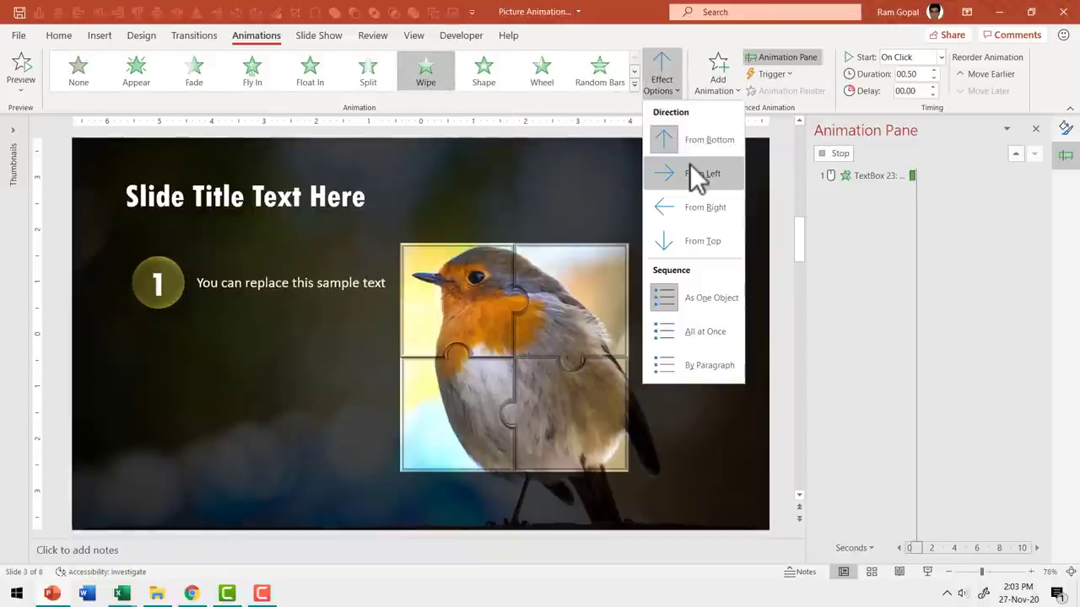
click(690, 169)
click(901, 58)
click(895, 107)
click(851, 175)
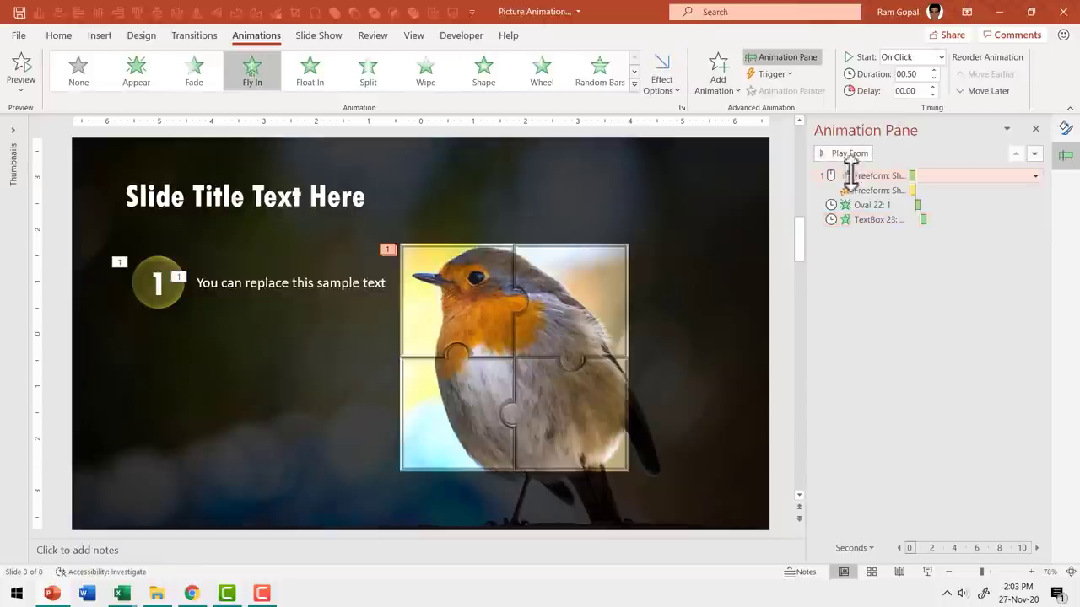
click(845, 153)
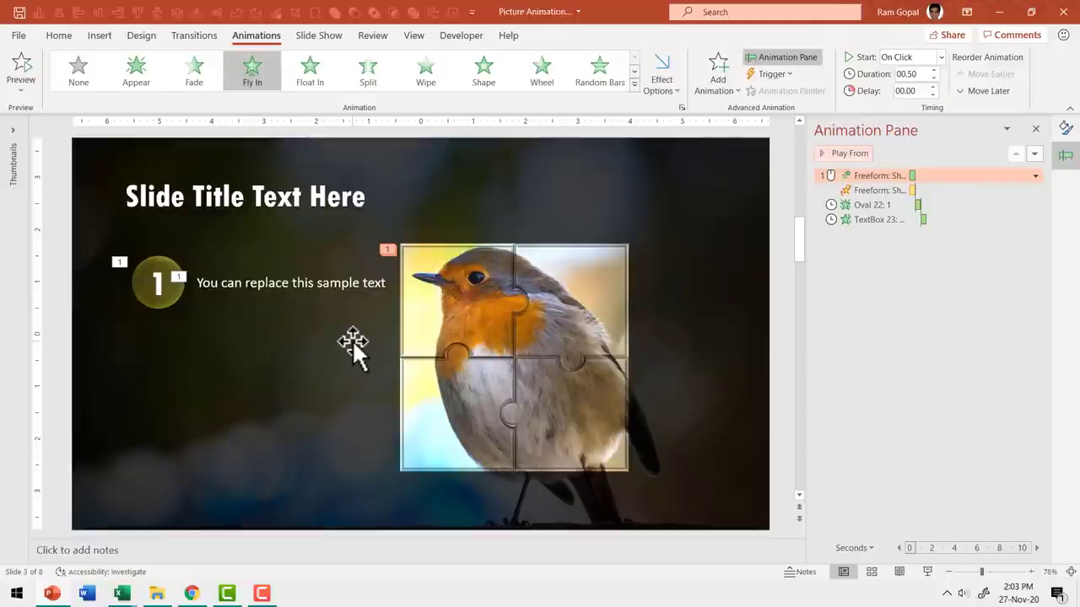
- Apply a Fly In entrance from the Bottom-Right to the bottom-right puzzle piece
click(547, 401)
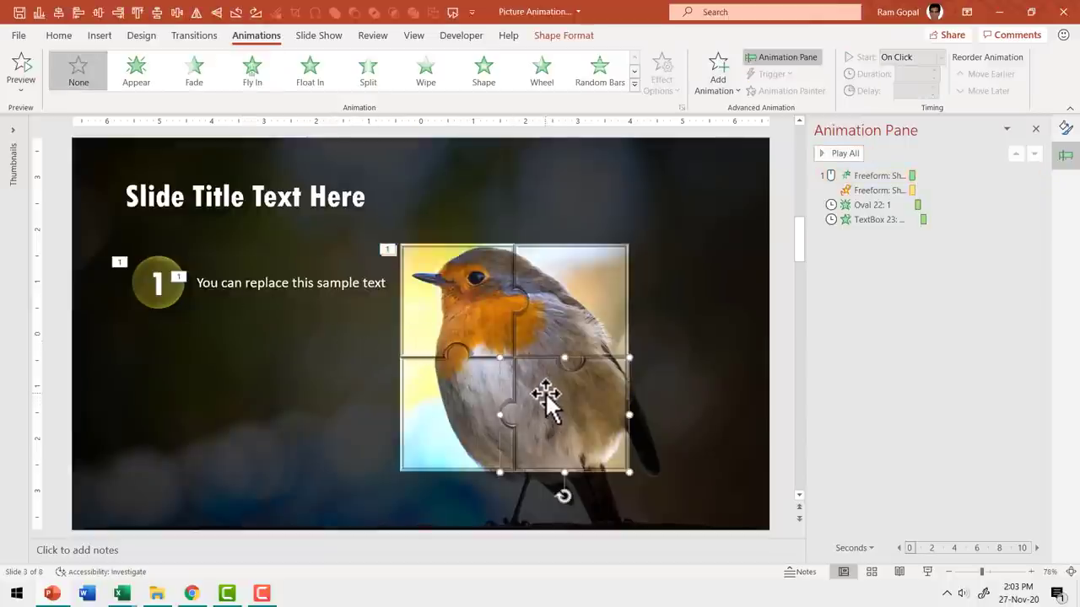
click(252, 74)
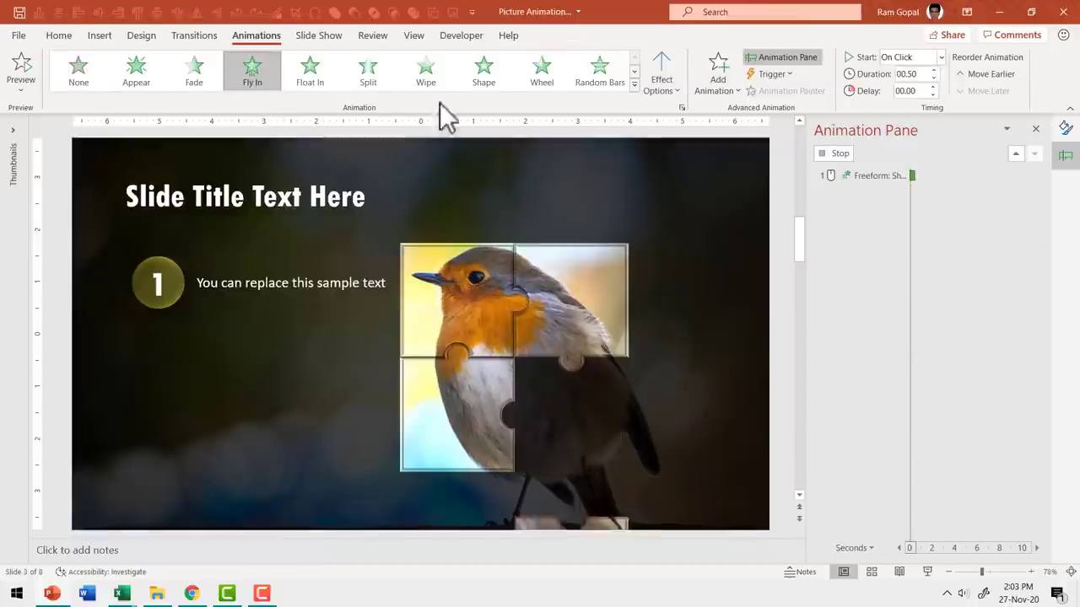
click(665, 69)
click(724, 377)
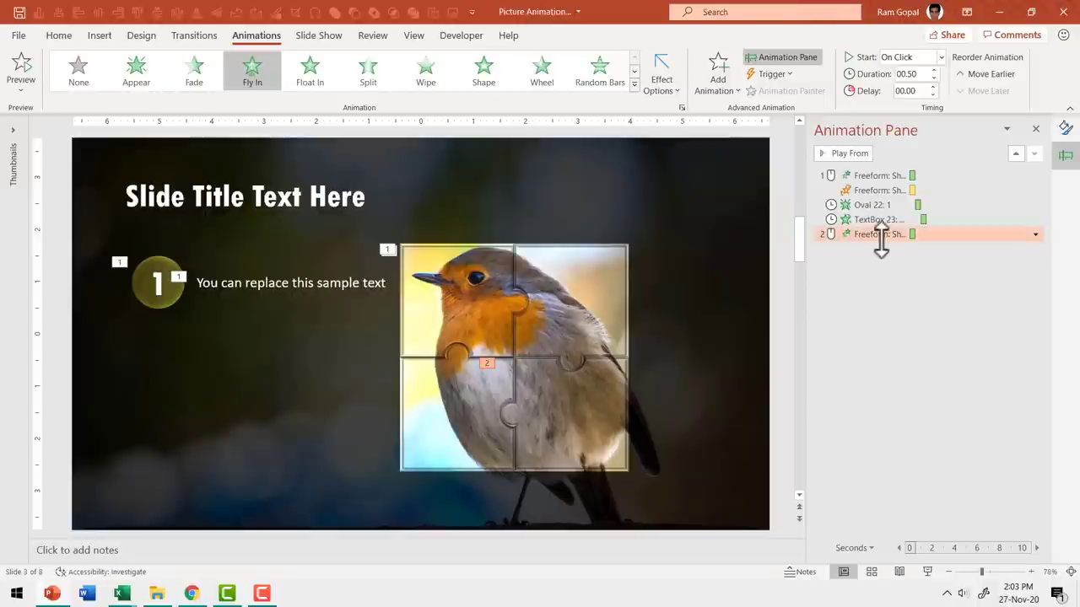
- Add a Spin to that piece with duration 0.50 seconds, starting With Previous
click(718, 71)
click(898, 288)
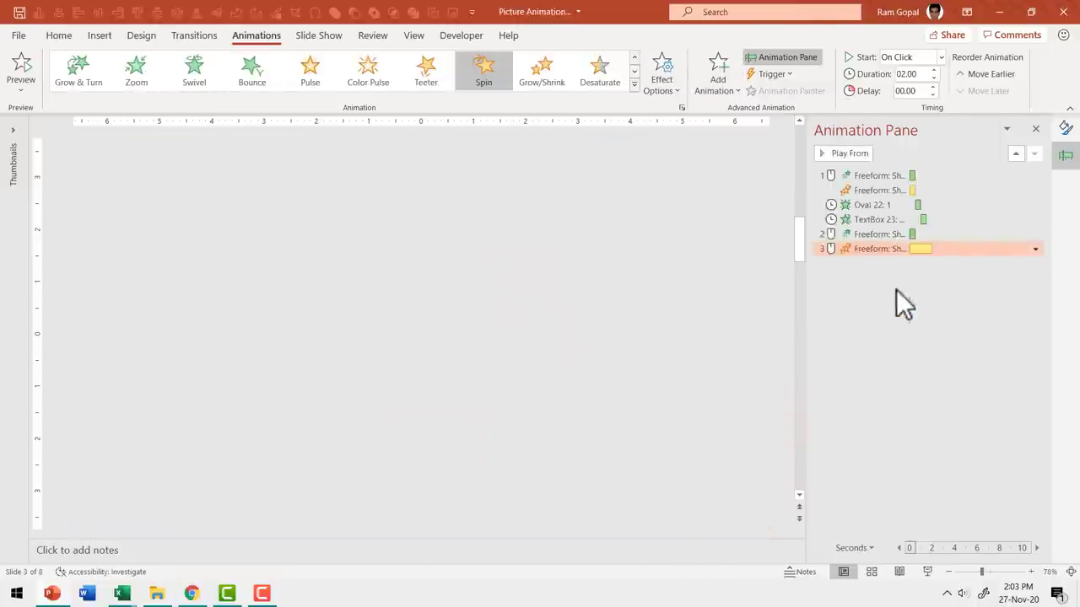
click(935, 77)
click(935, 79)
click(935, 79)
click(935, 78)
click(935, 79)
click(920, 56)
click(905, 91)
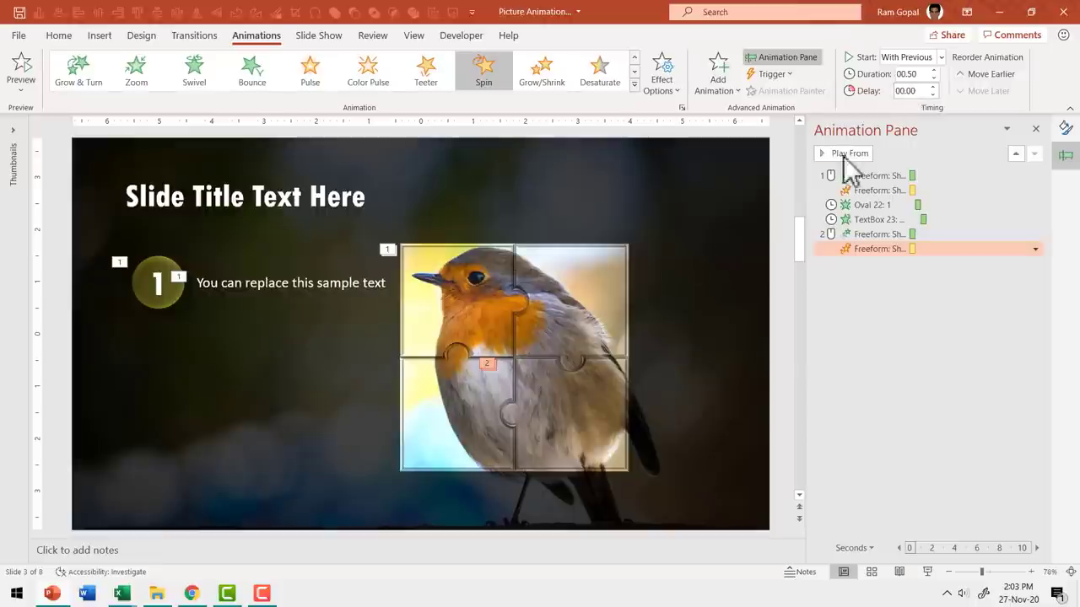
drag(57, 229, 390, 340)
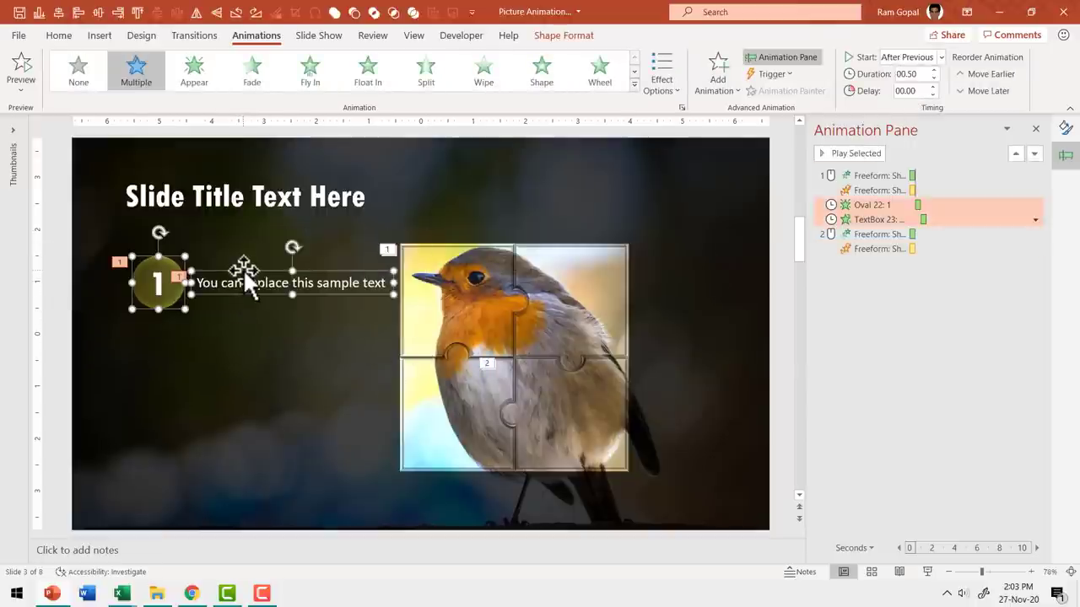
- Duplicate badge 1 and its caption one row lower and renumber the copy to 2
drag(246, 282, 241, 330)
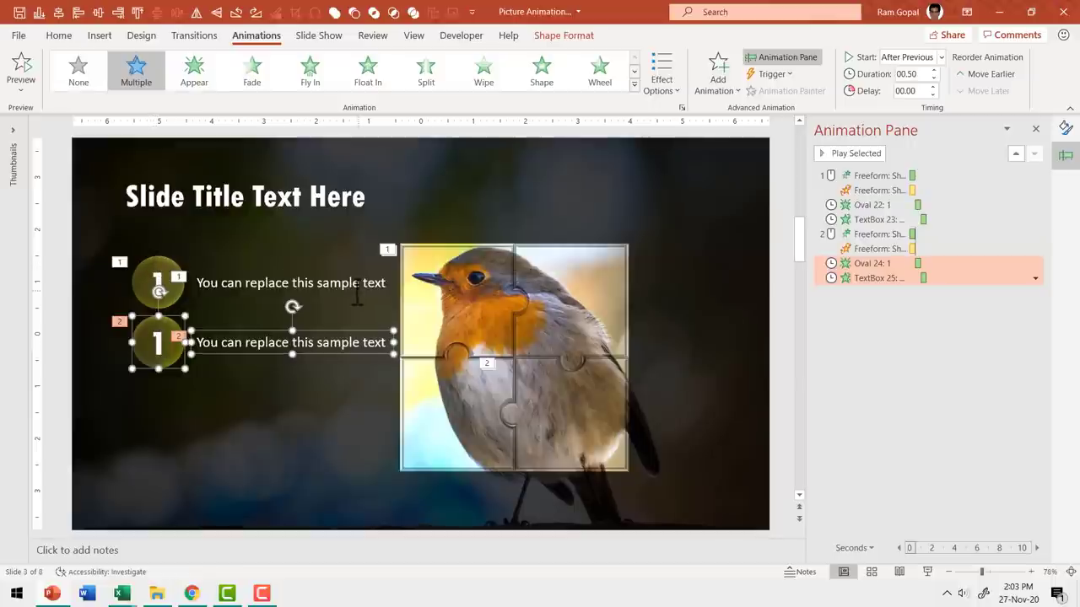
click(160, 342)
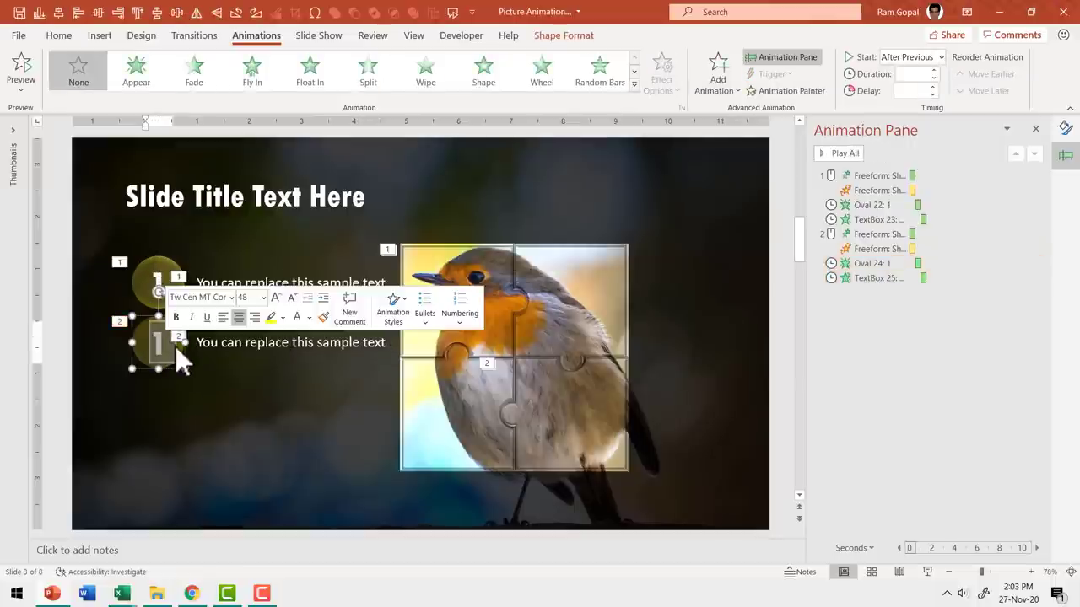
text(2)
click(876, 264)
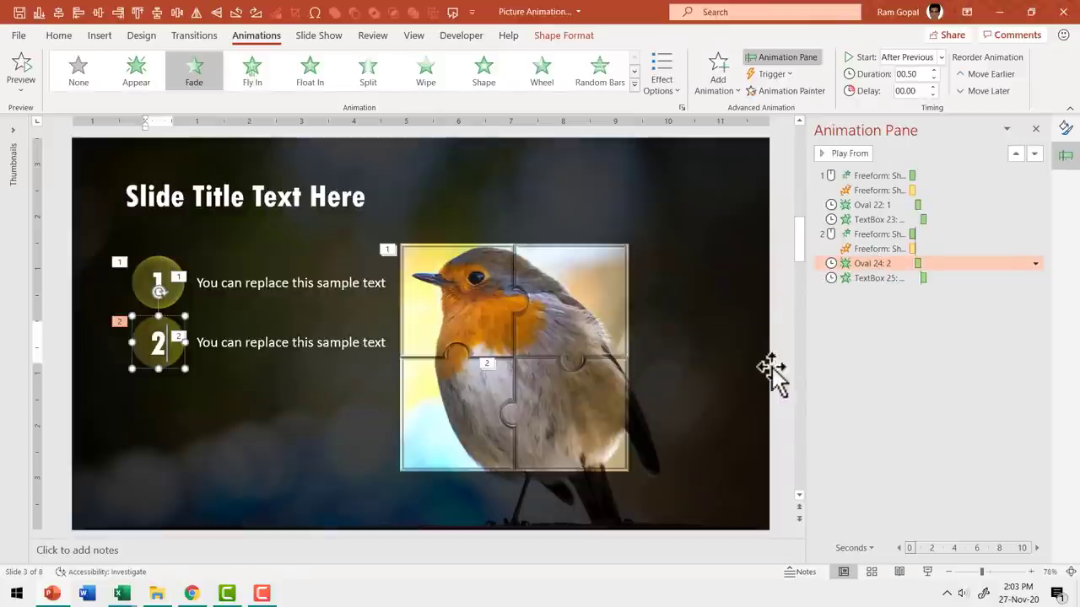
click(578, 301)
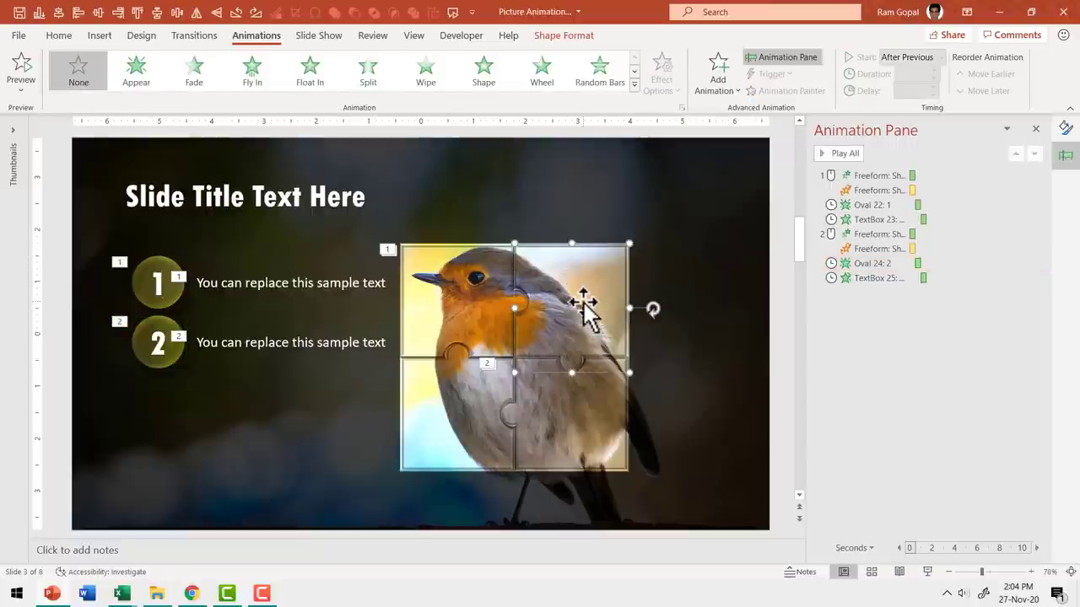
- Give the top-right piece a Fly In from the Top-Right plus a 0.50-second Spin With Previous
click(251, 81)
click(664, 74)
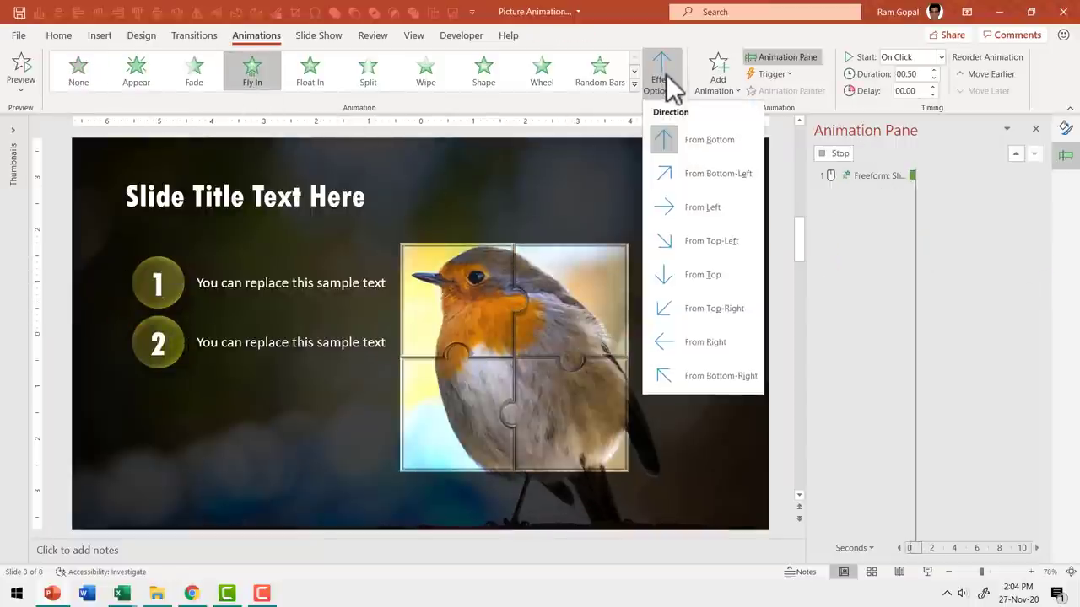
click(734, 310)
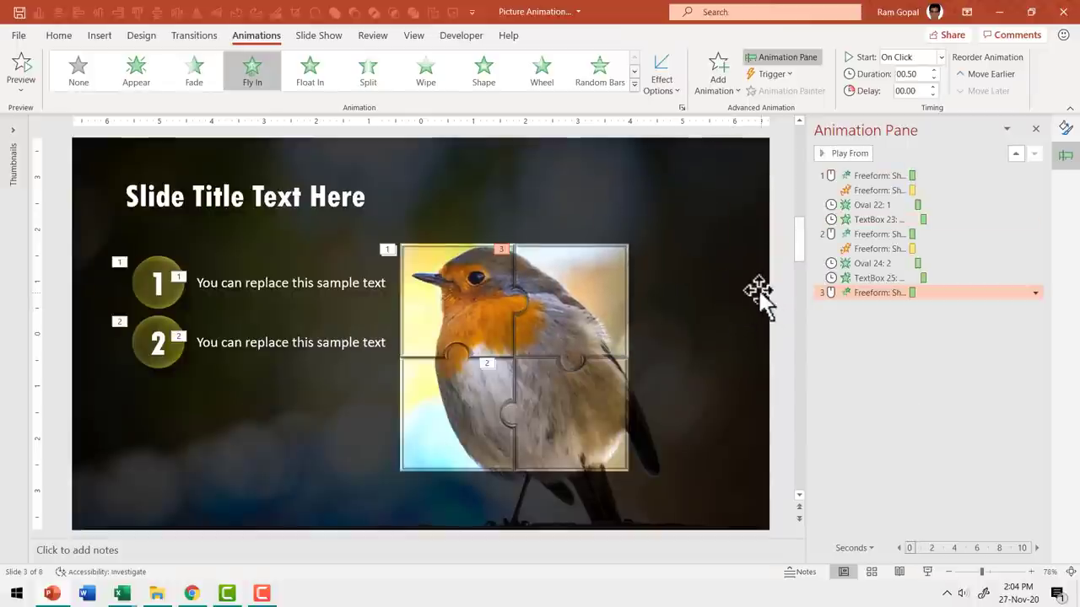
click(722, 85)
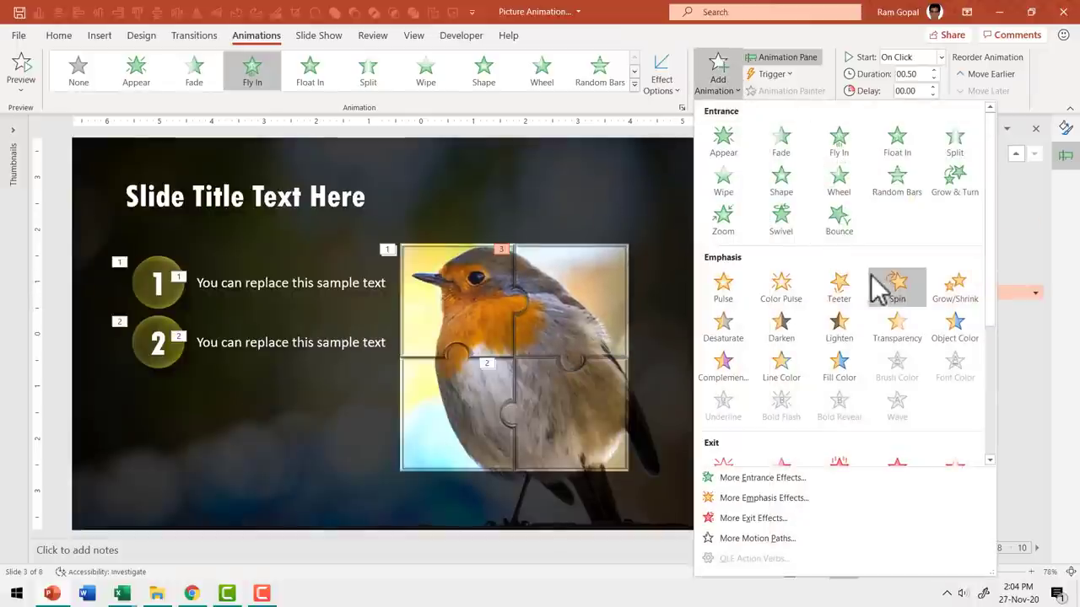
click(894, 287)
click(933, 79)
click(933, 79)
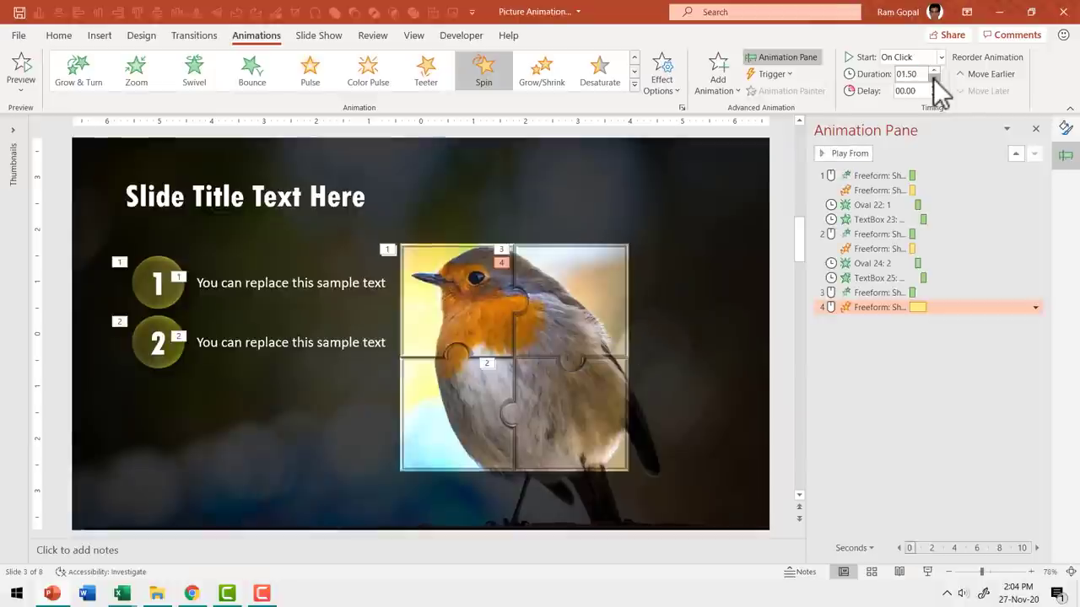
click(933, 78)
click(907, 57)
click(906, 90)
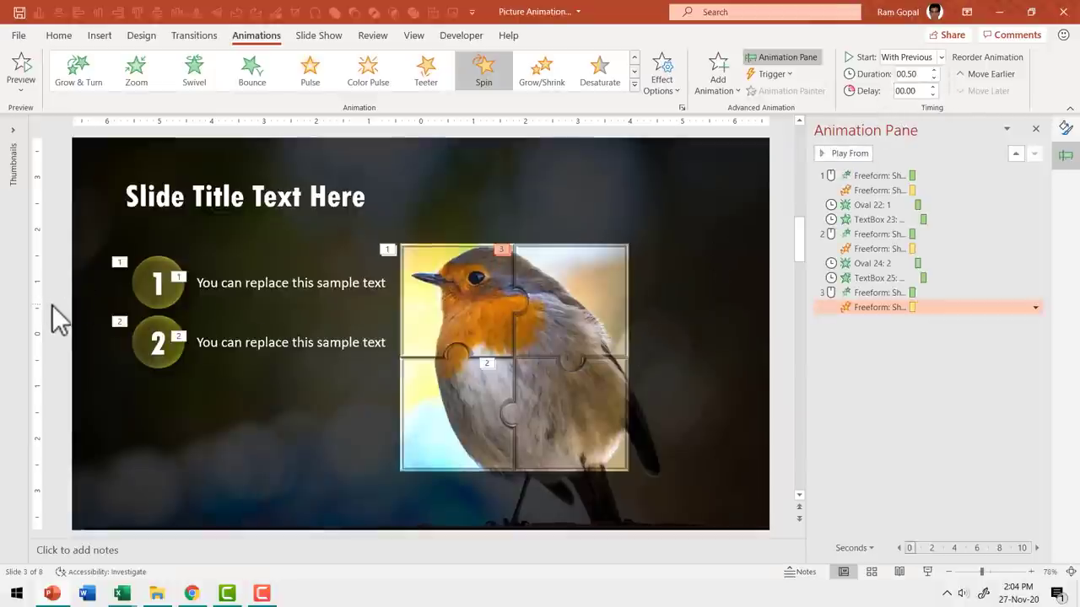
drag(66, 320, 402, 408)
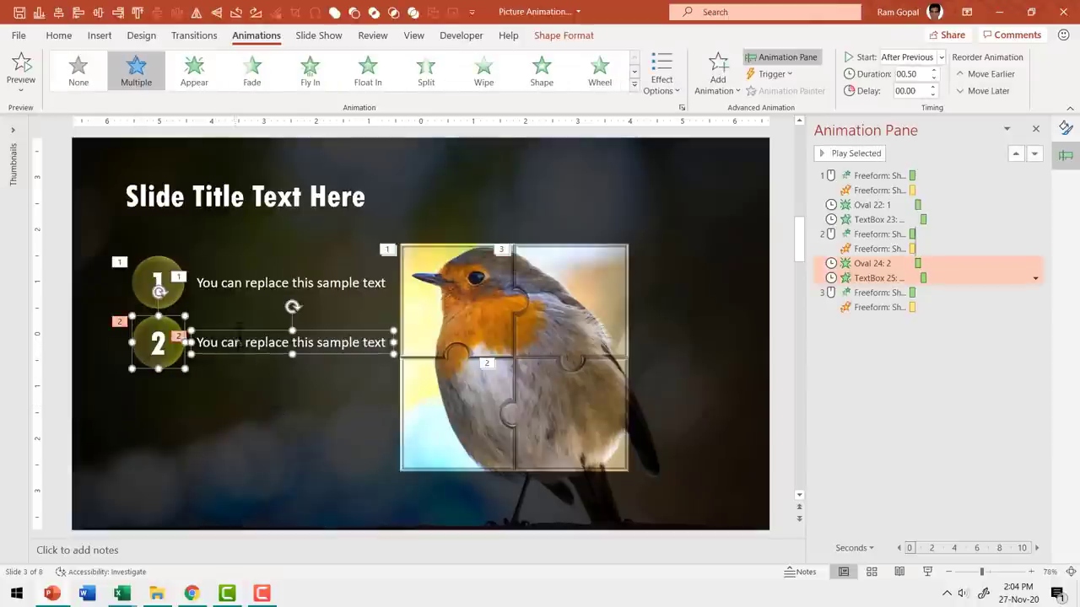
- Duplicate badge 2 and its caption below it, renumber the copy 3, and select its Oval 28: 3 animation
drag(222, 330, 222, 389)
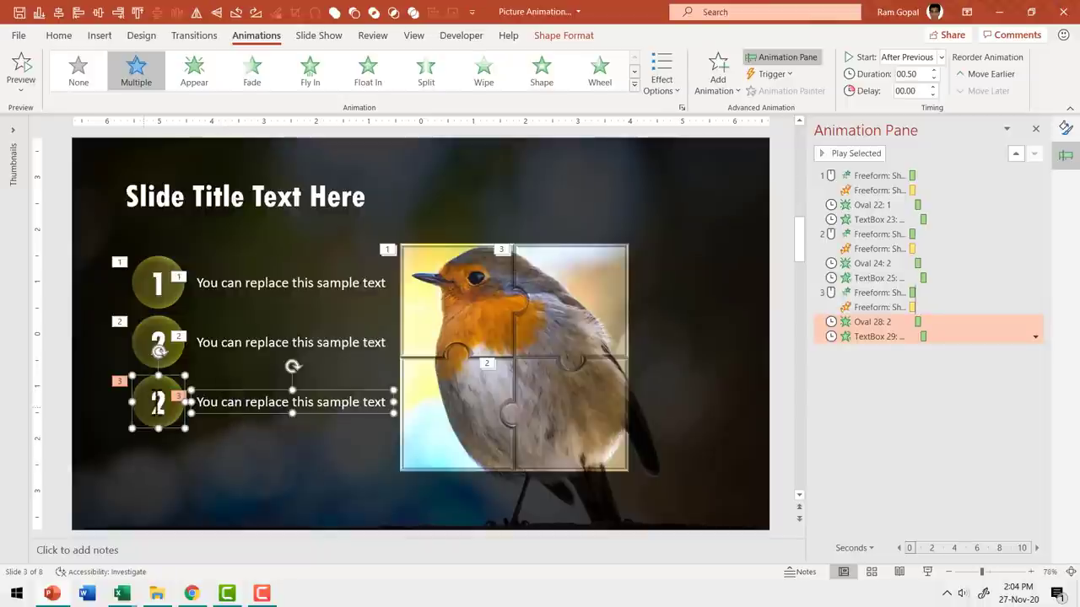
click(153, 403)
double_click(160, 402)
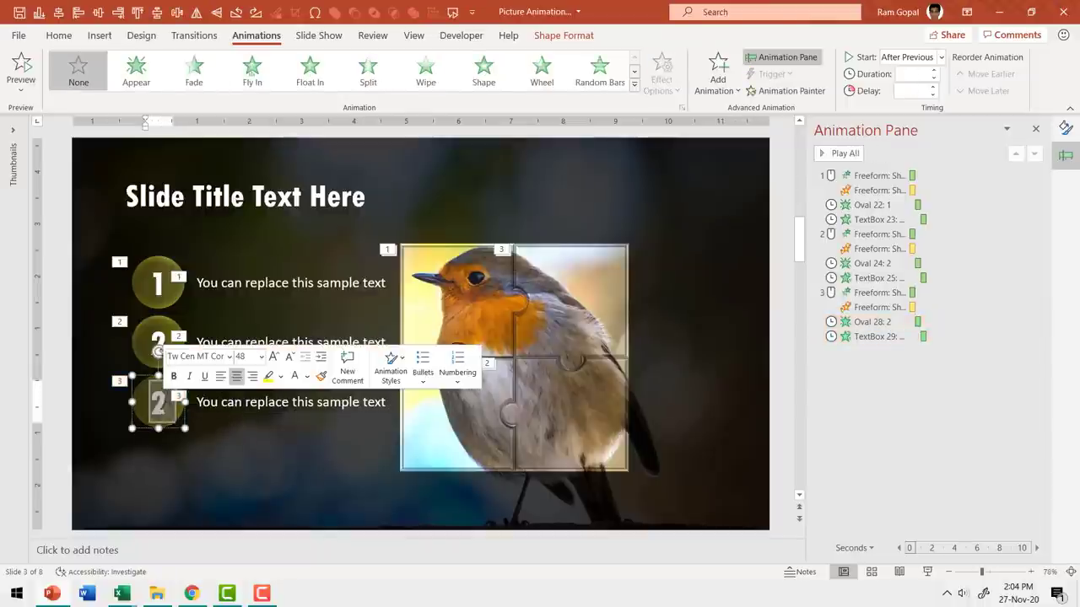
text(3)
click(855, 322)
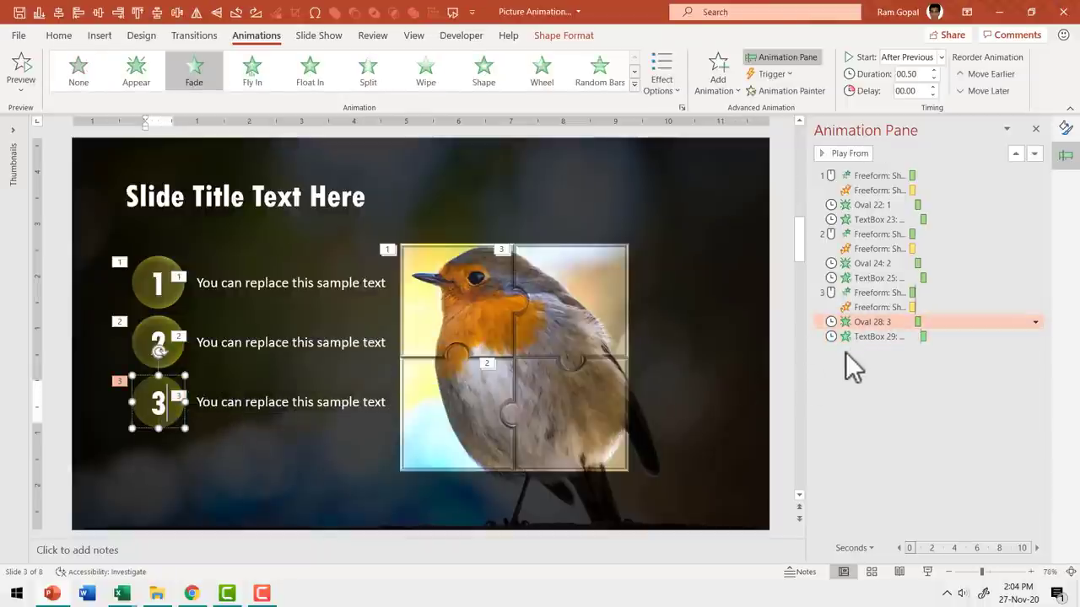
click(463, 429)
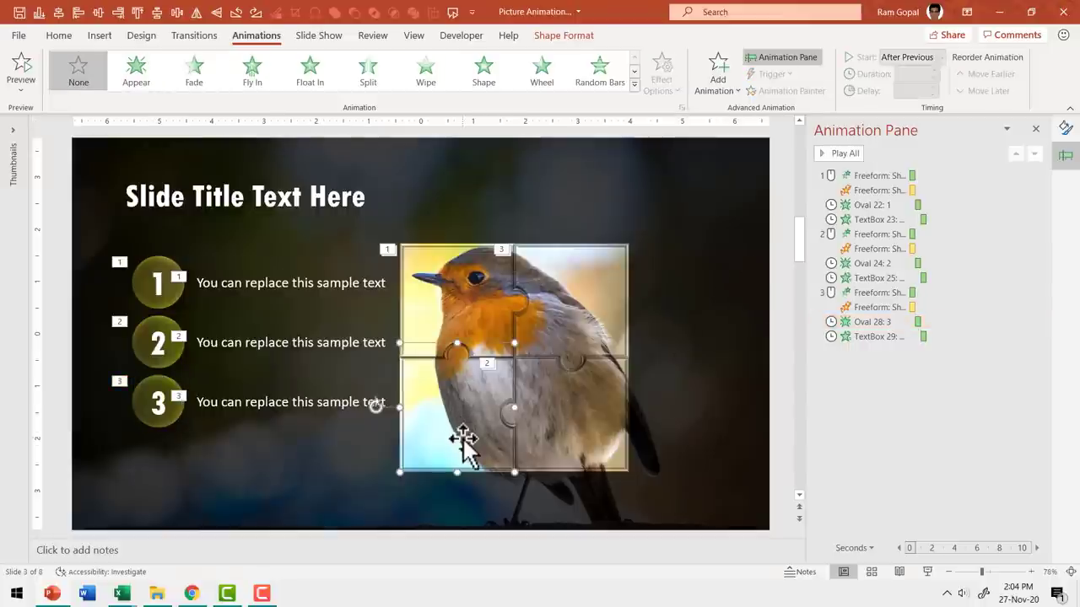
- Give the bottom-left piece Fly In from Bottom-Left plus a 0.50-second Spin starting With Previous
click(274, 83)
click(660, 76)
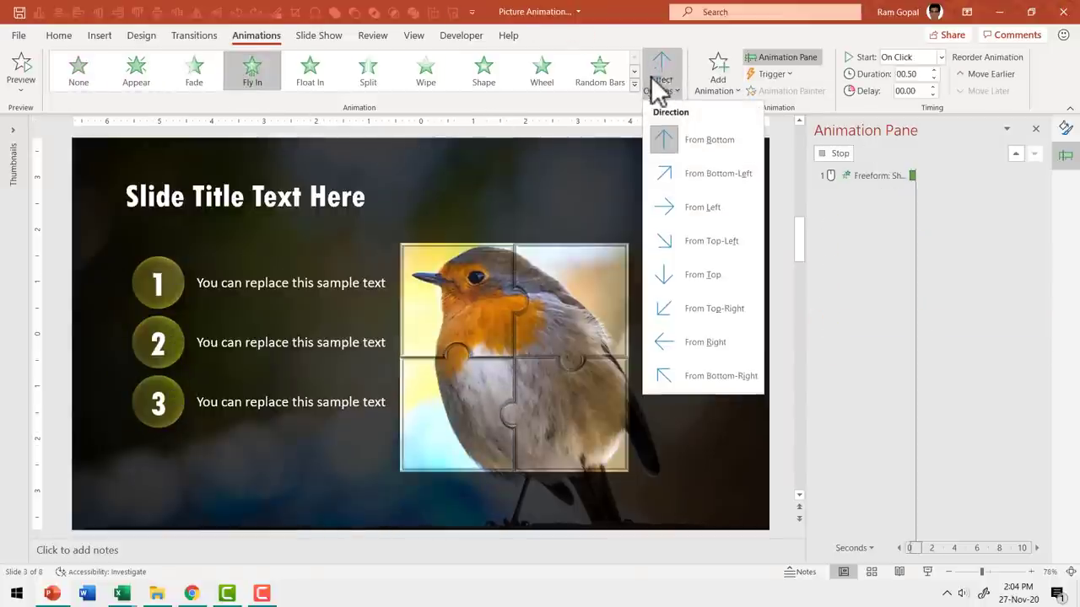
click(704, 174)
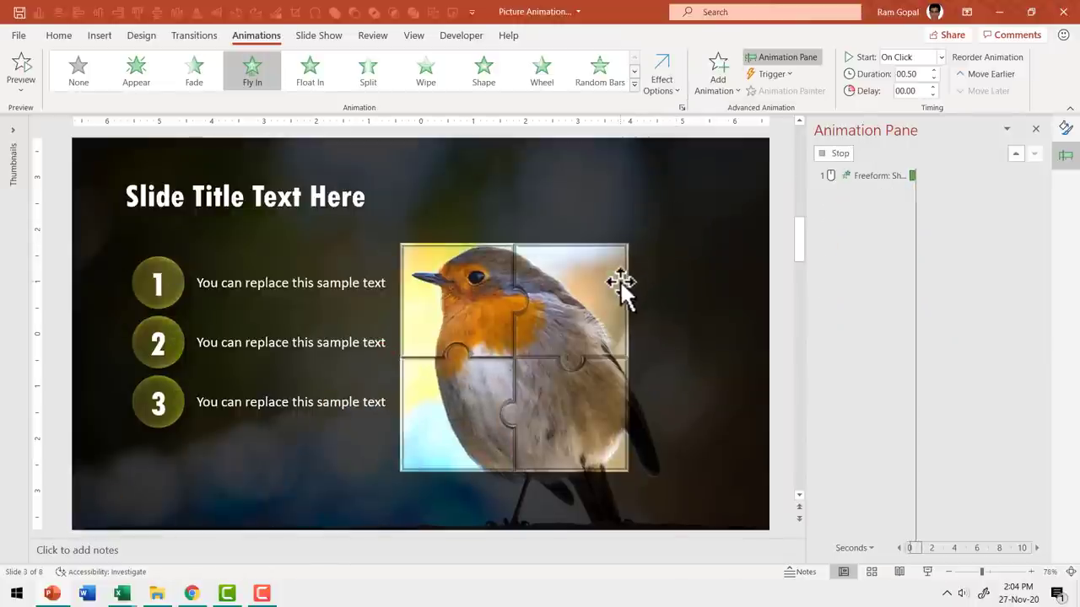
click(723, 85)
click(901, 285)
click(934, 78)
click(934, 78)
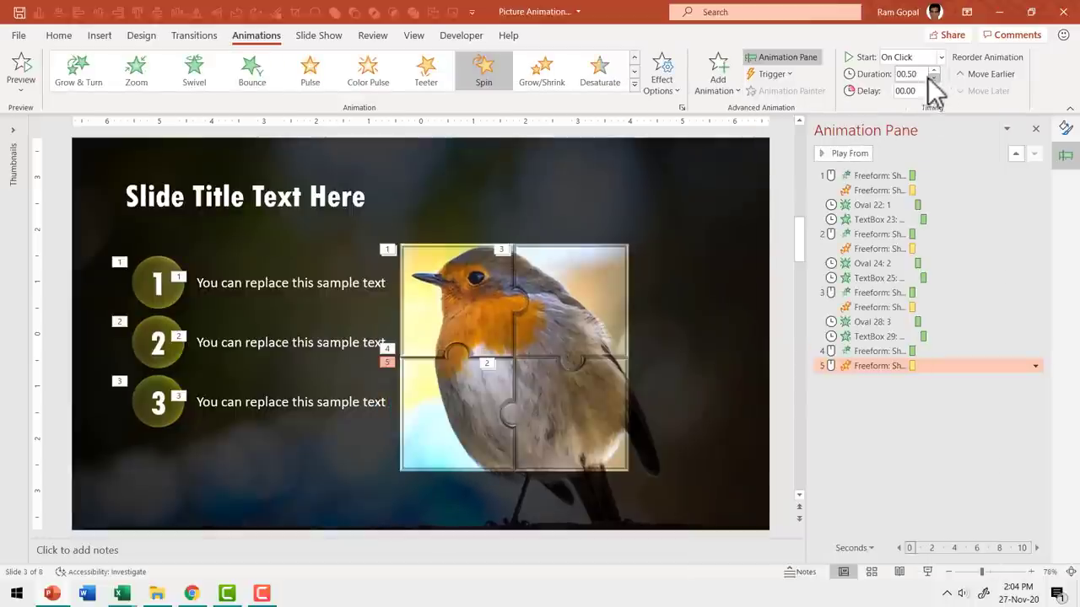
click(910, 58)
click(909, 89)
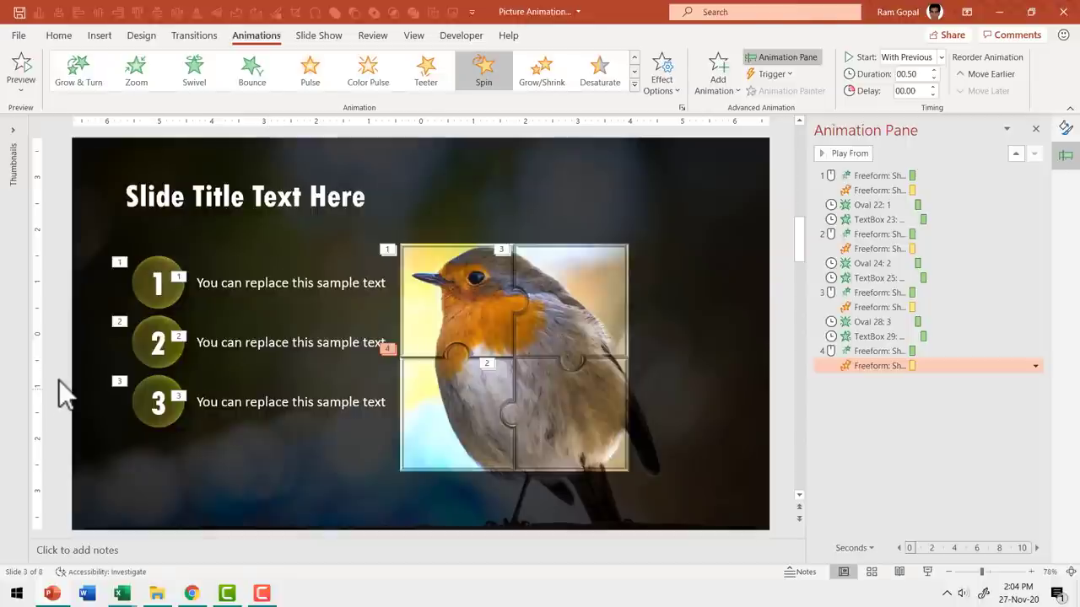
drag(81, 373, 426, 467)
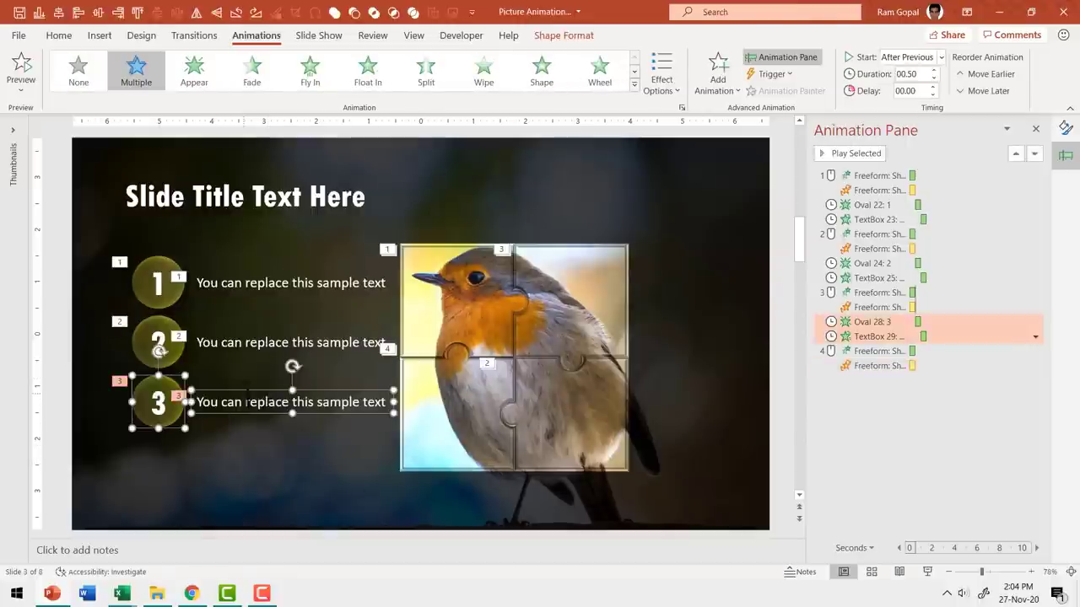
- Duplicate badge 3 and its caption below it and renumber the copy 4
ctrl+drag(243, 391, 245, 447)
click(160, 460)
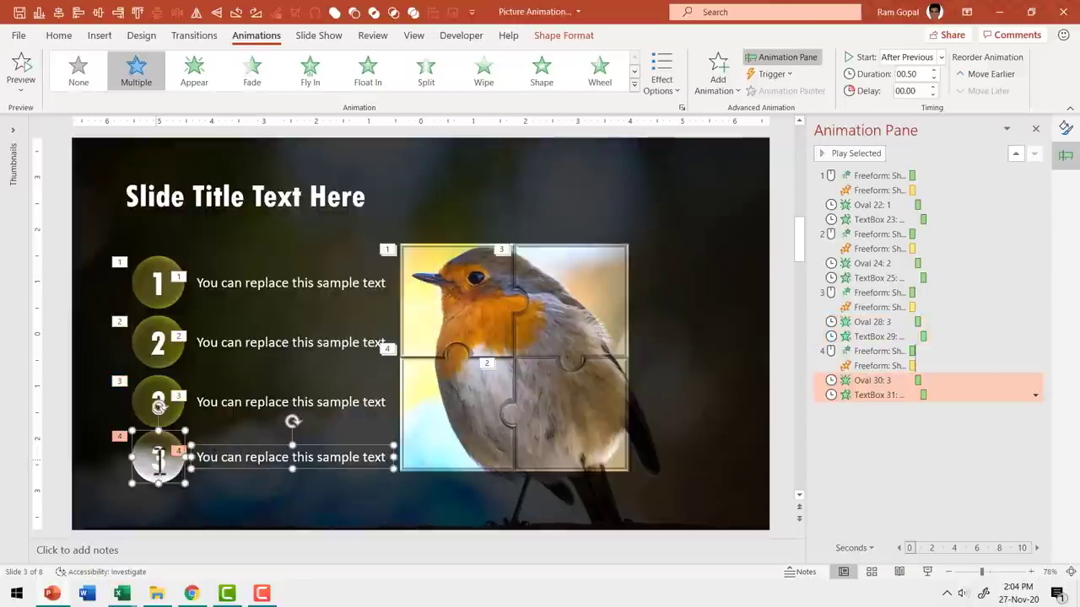
double_click(162, 460)
text(4)
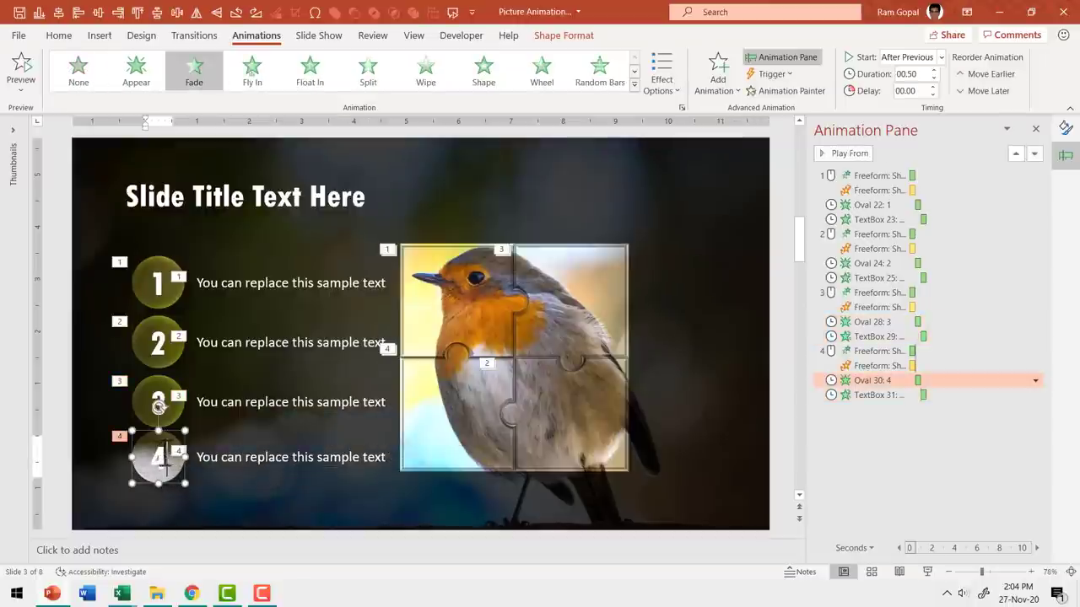
- Make the number 4 black and start the slide show from this slide
click(59, 36)
click(400, 88)
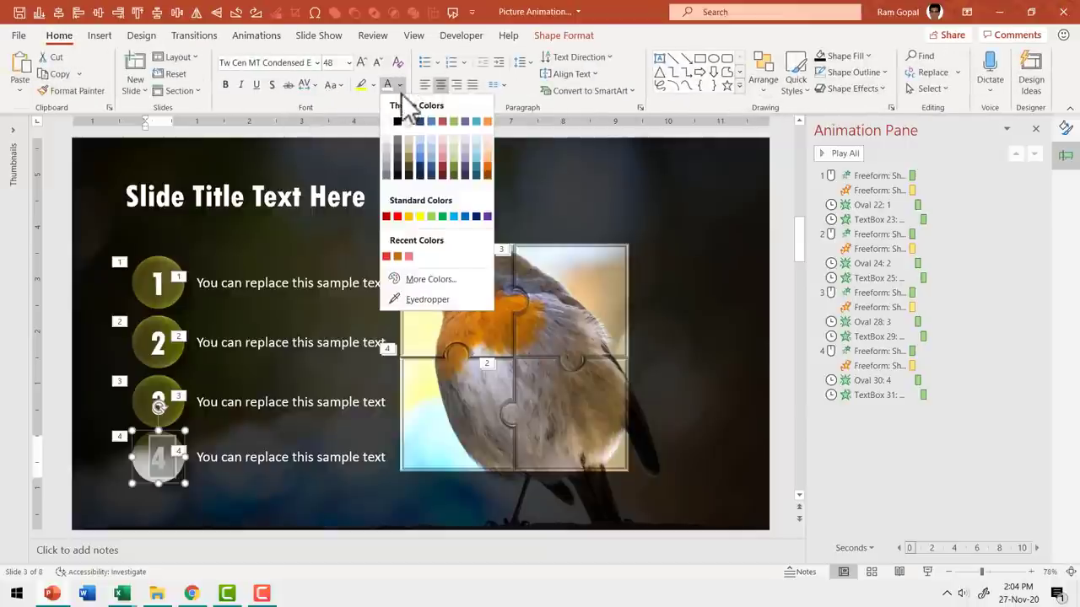
click(402, 135)
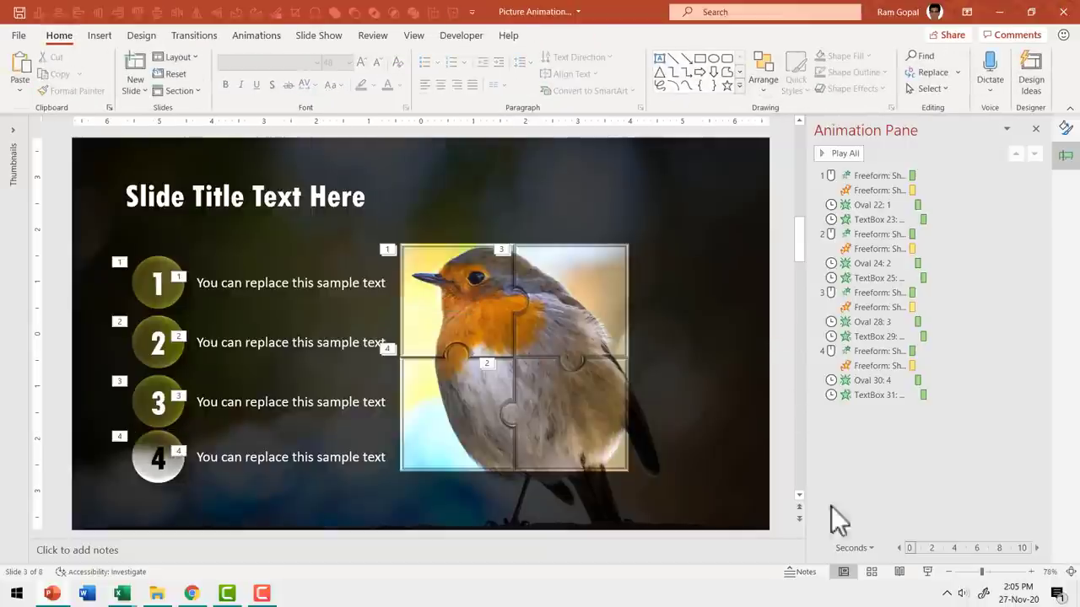
click(927, 572)
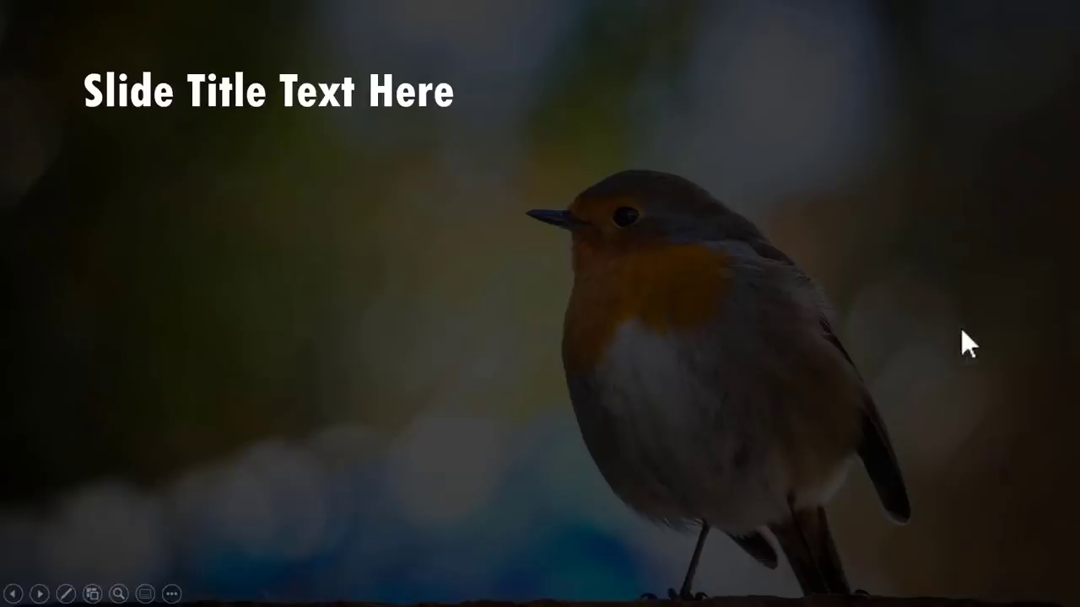
- Advance through four animation steps so each puzzle piece and badges 1–4 appear over the robin
click(992, 328)
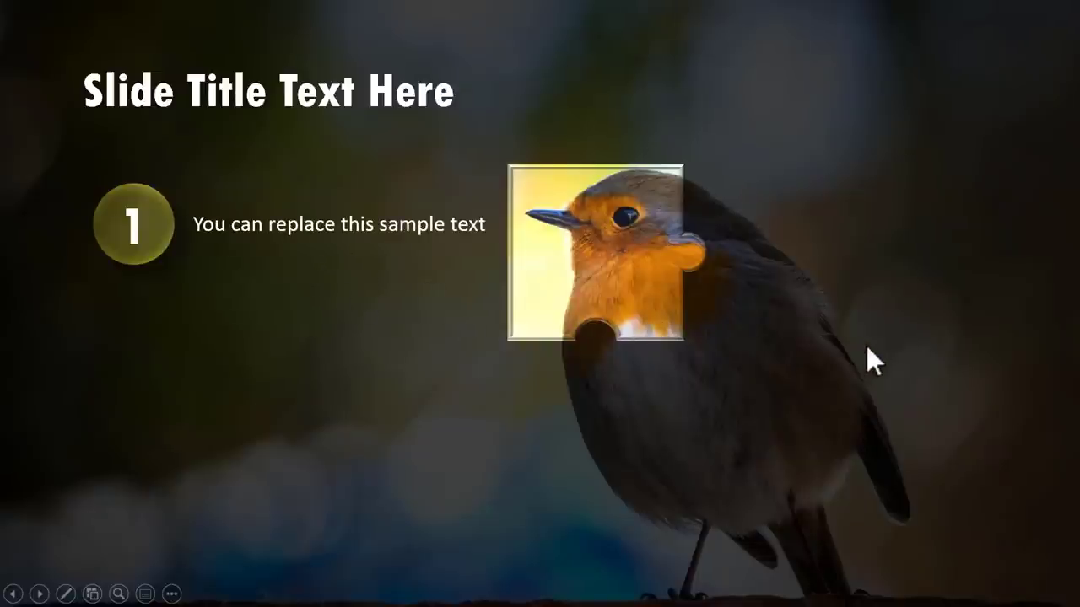
click(977, 322)
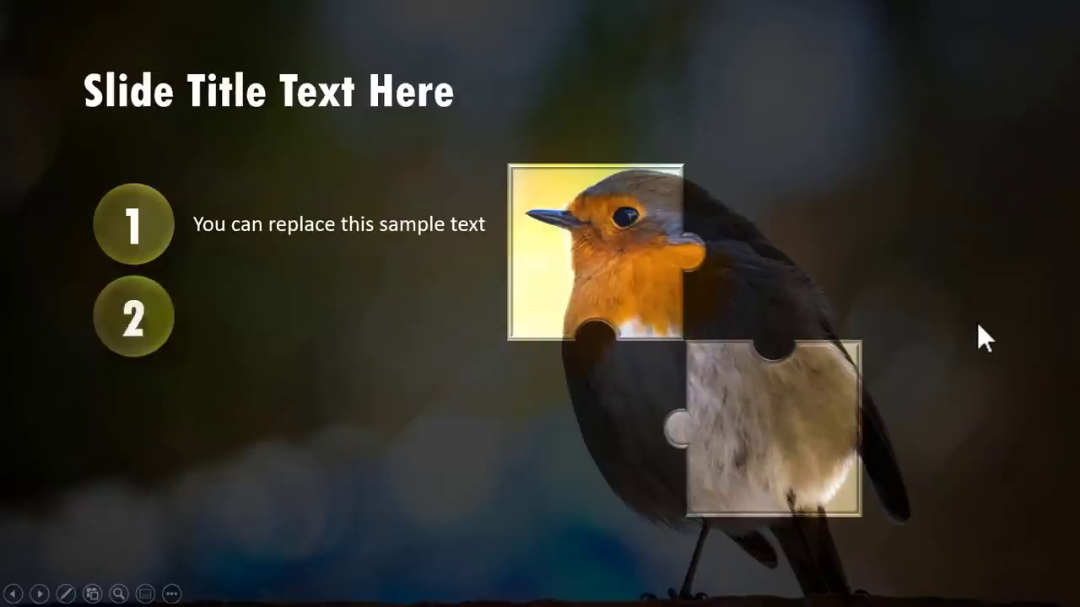
click(976, 321)
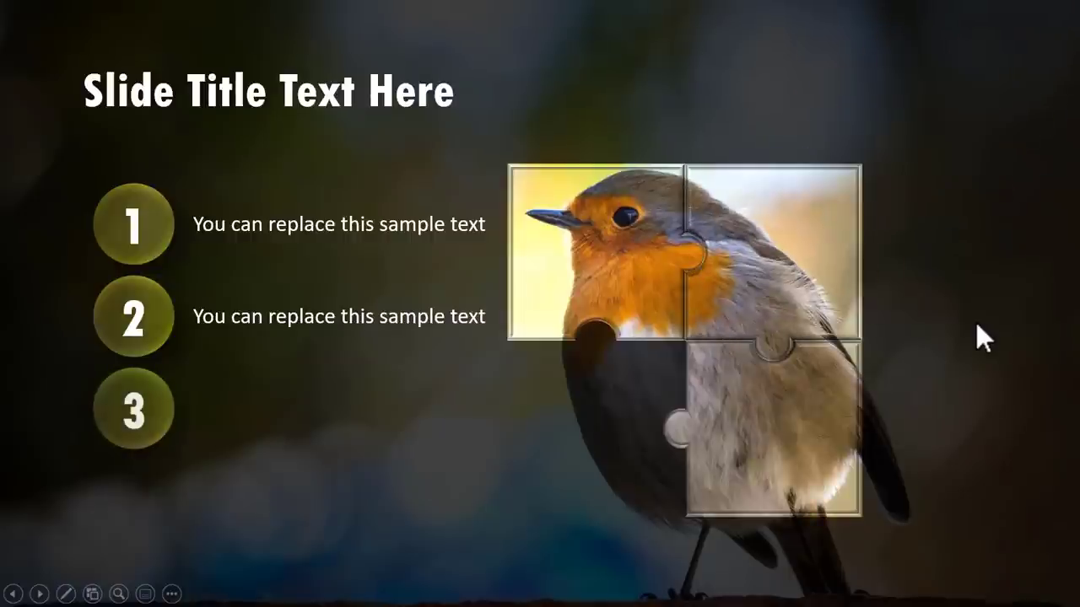
click(975, 322)
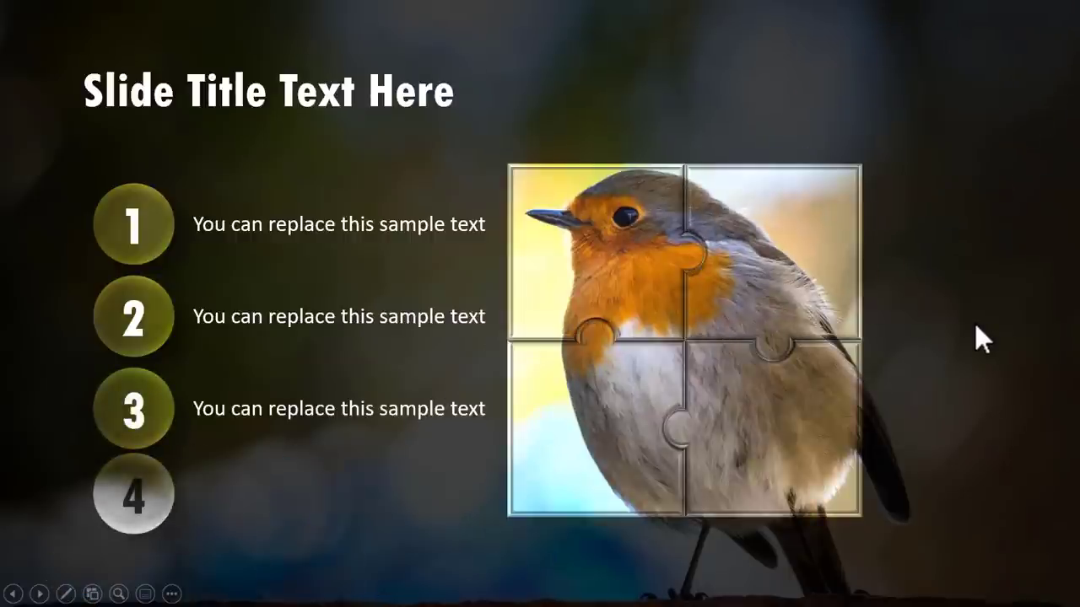